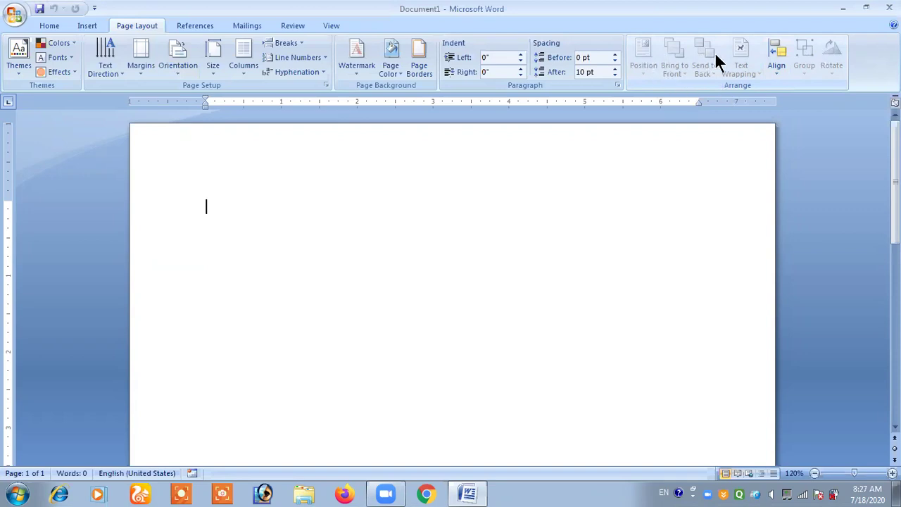
Step: Open and close the Align list on Page Layout, then move to the Insert tab
click(770, 56)
click(809, 56)
click(92, 25)
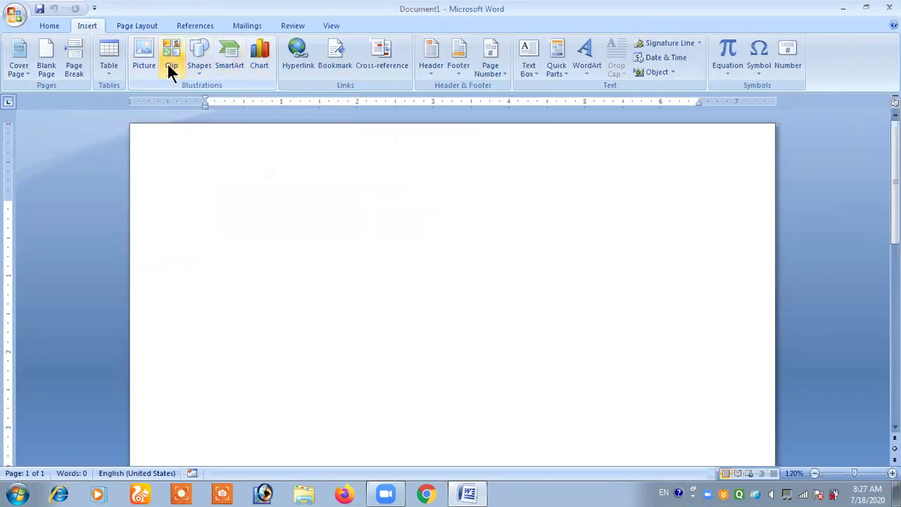
Step: Draw a rectangle and move it down and left on the page
click(204, 66)
click(247, 100)
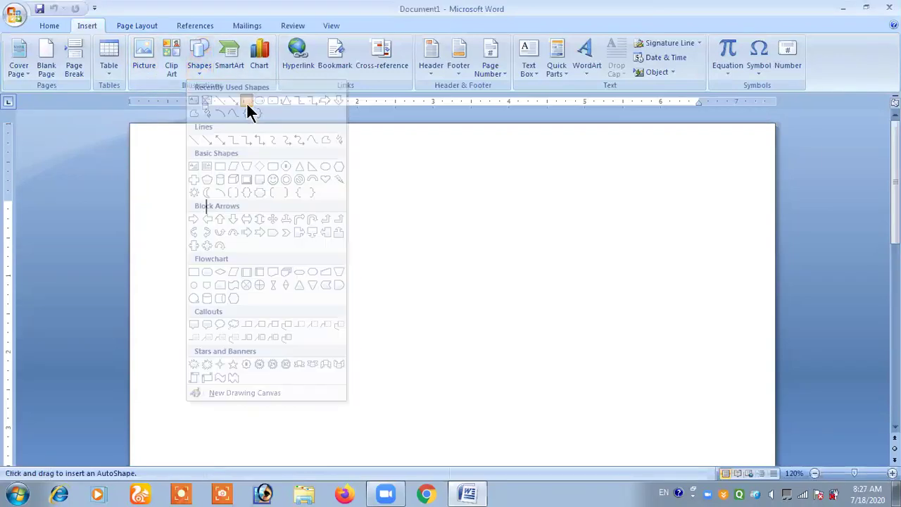
drag(254, 156, 387, 244)
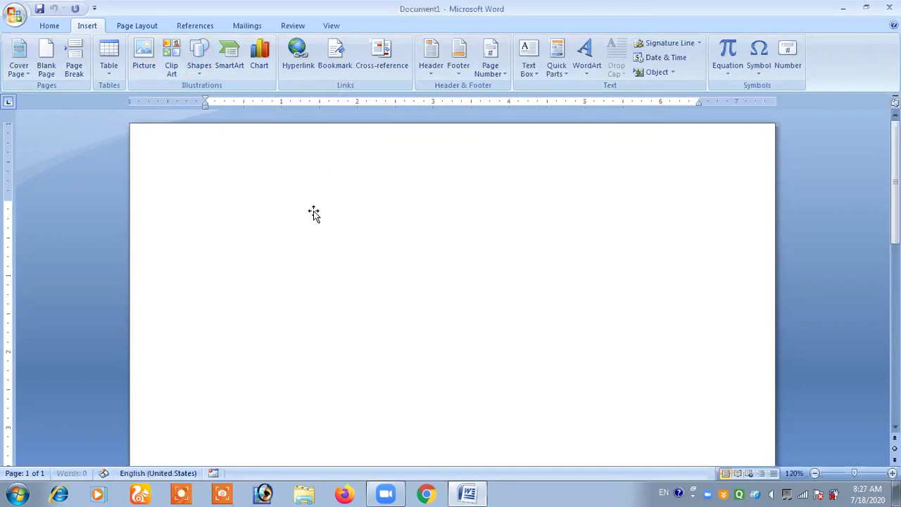
drag(312, 211, 277, 280)
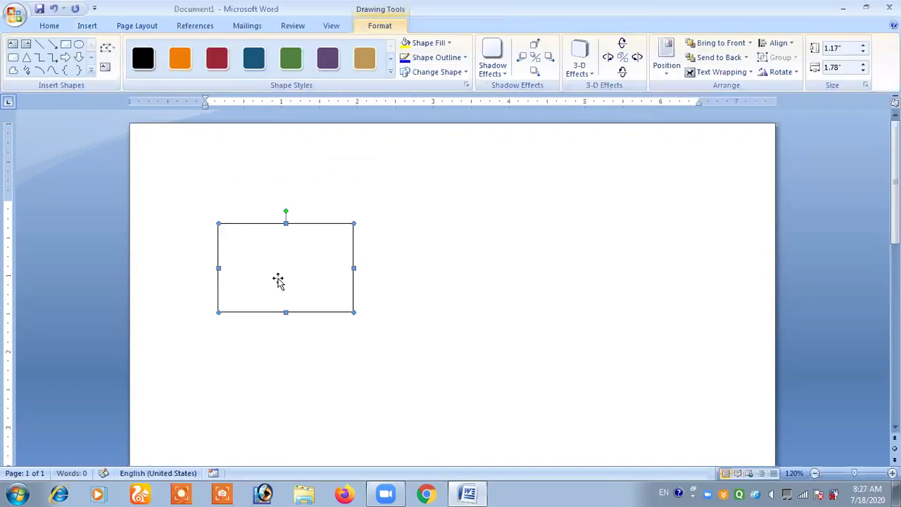
Step: Draw a green circle overlapping the rectangle's top-right corner and fill the rectangle orange
click(78, 43)
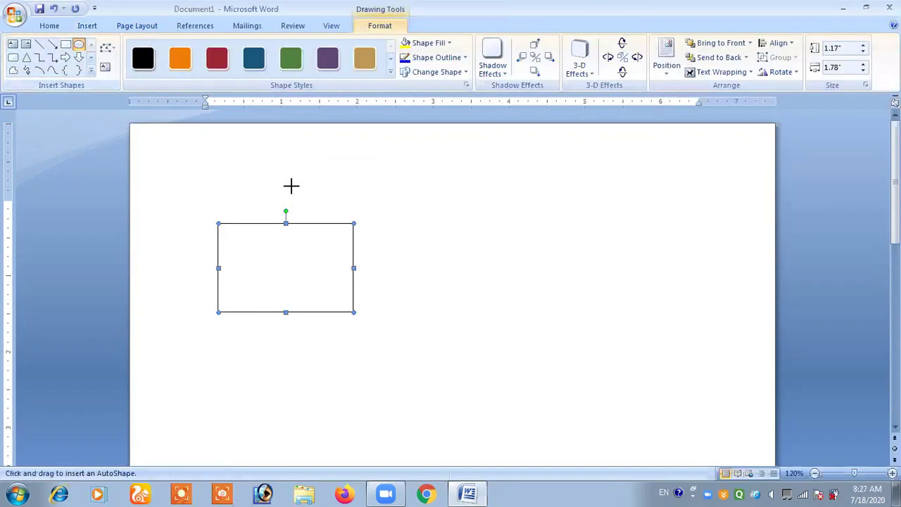
drag(282, 166, 384, 271)
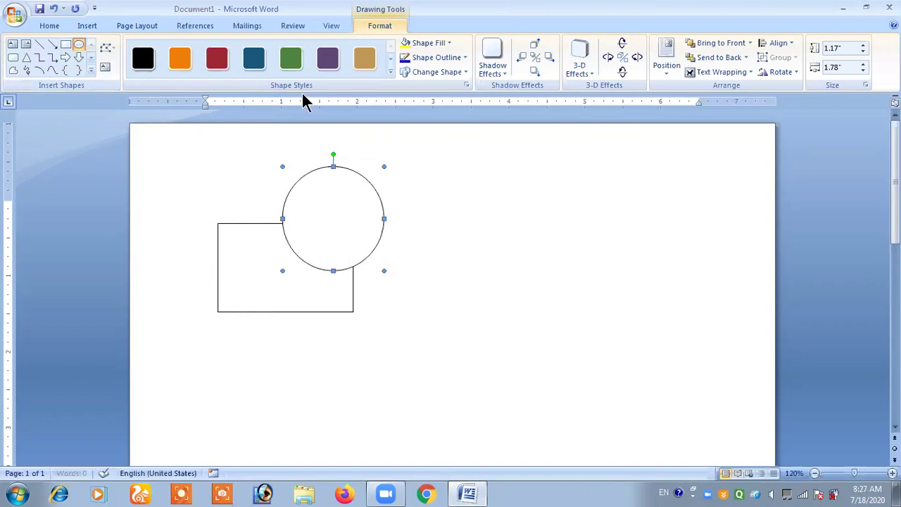
click(291, 58)
click(253, 242)
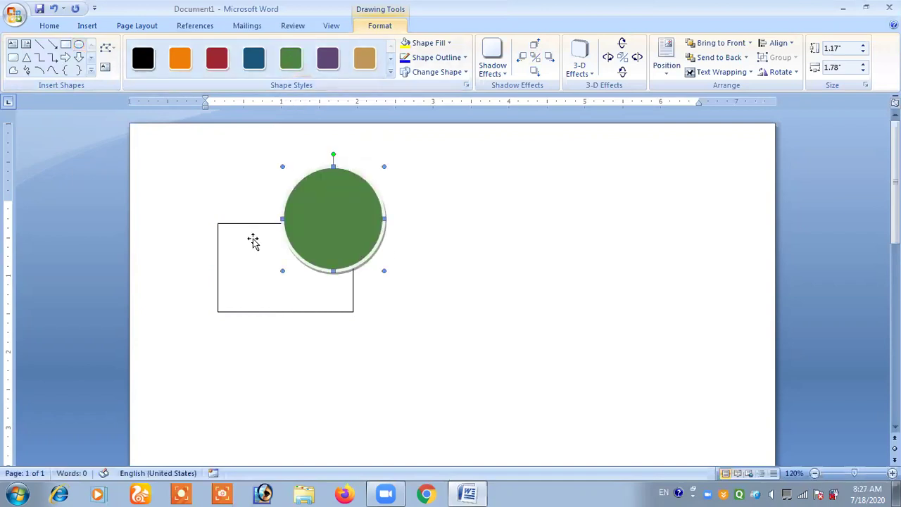
click(182, 62)
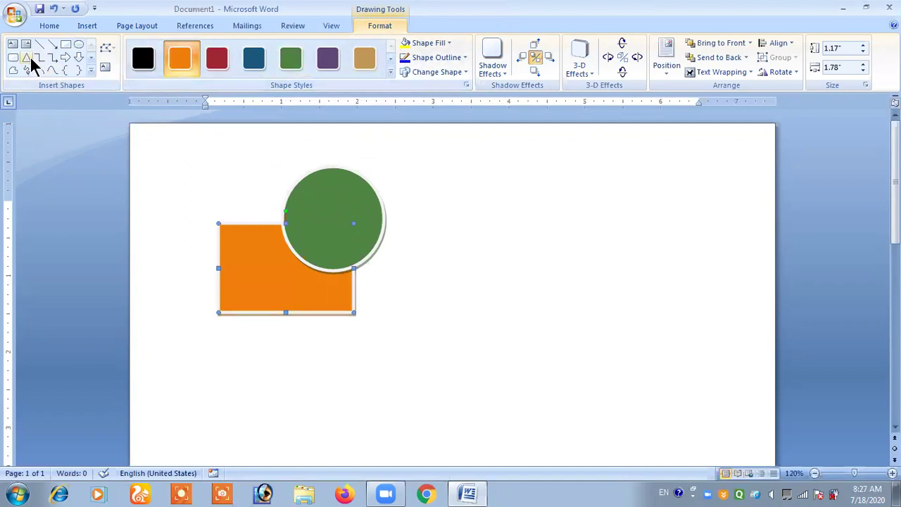
Step: Draw a triangle over both shapes, nudge it up-left and fill it dark blue
click(28, 56)
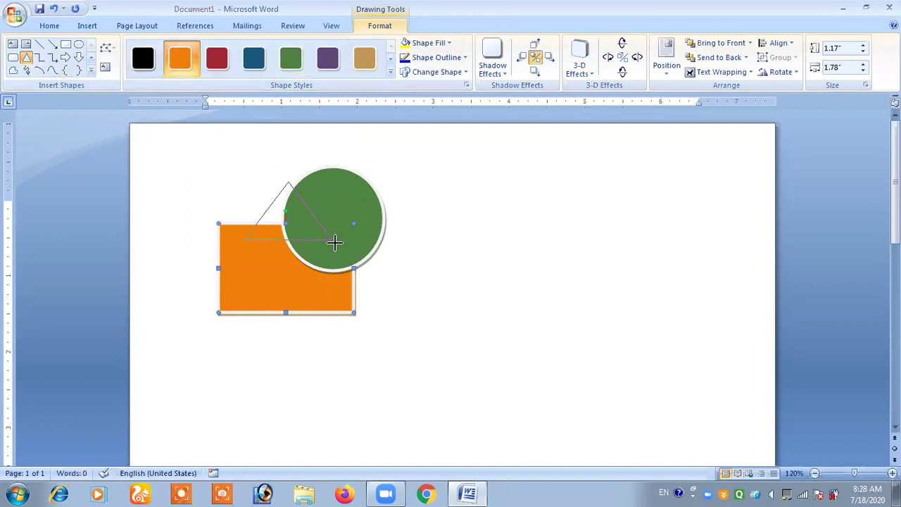
drag(244, 182, 354, 258)
drag(295, 240, 283, 235)
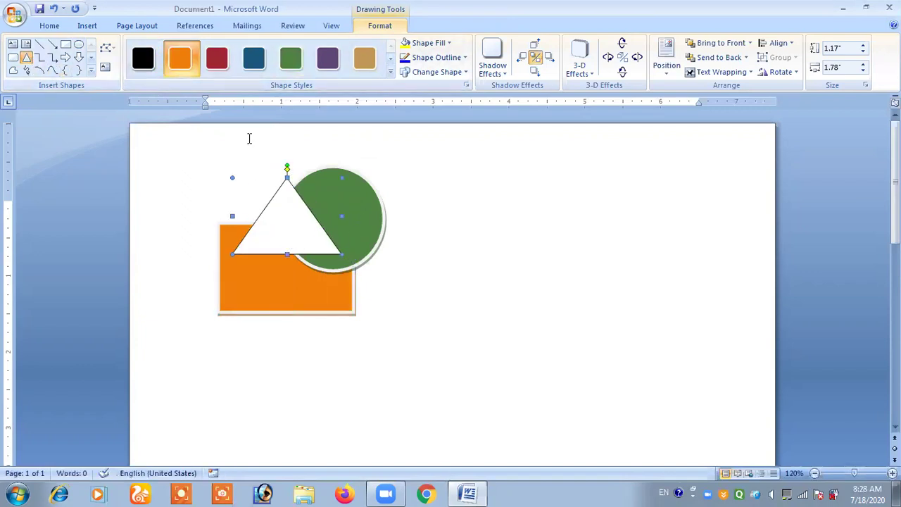
click(255, 61)
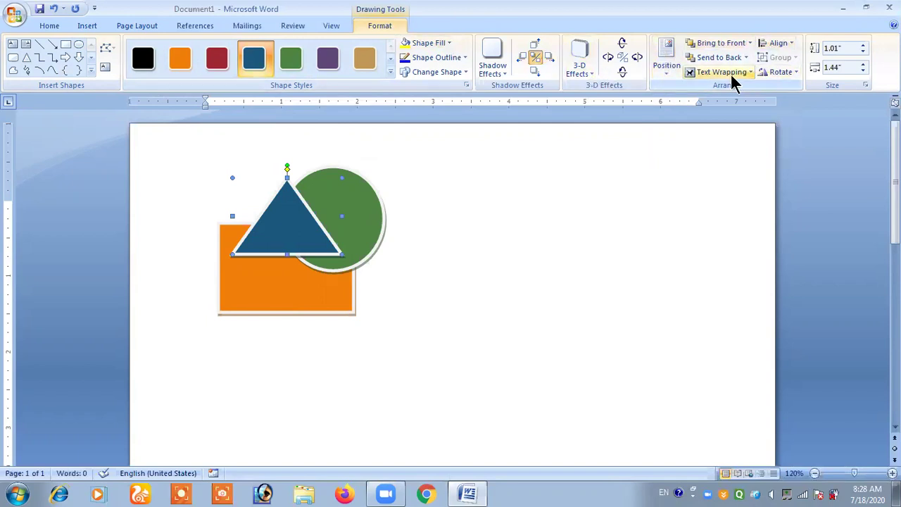
Step: Drag the dark blue triangle right of the circle, reselect it and show its Position presets
click(149, 27)
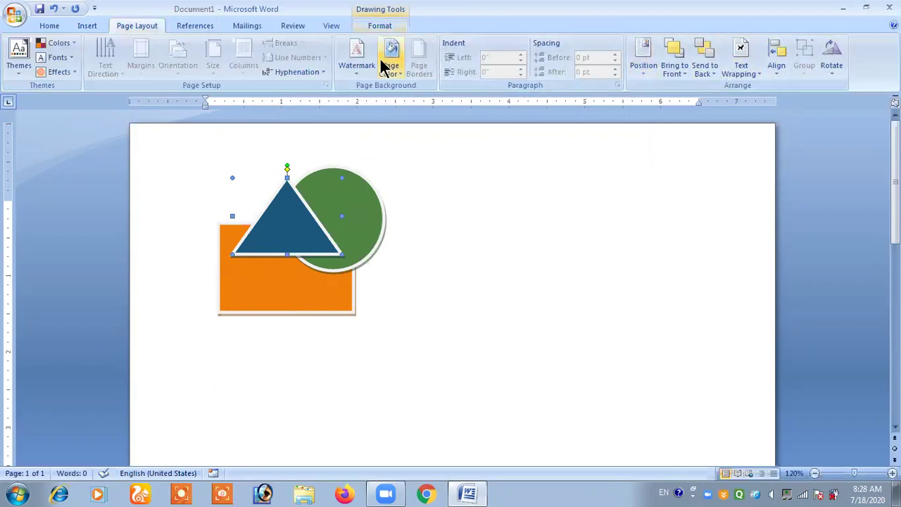
drag(285, 235, 469, 235)
click(556, 174)
click(458, 206)
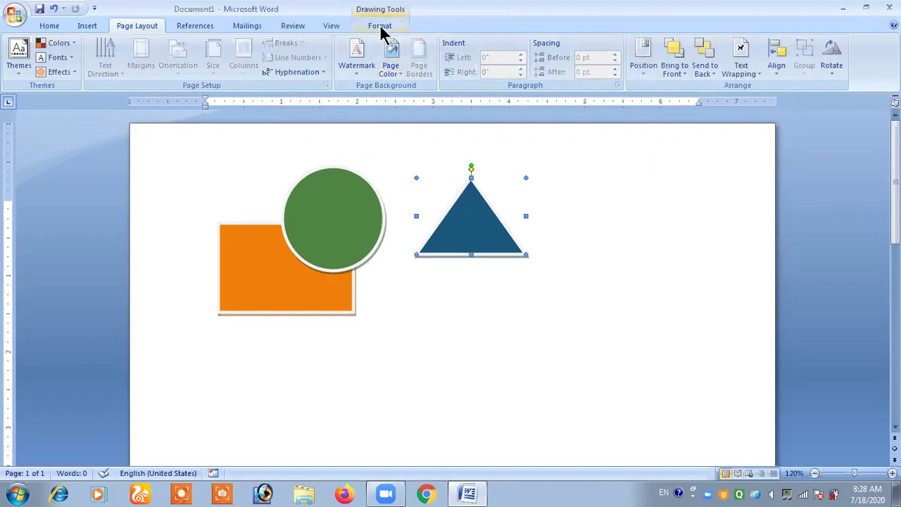
click(380, 26)
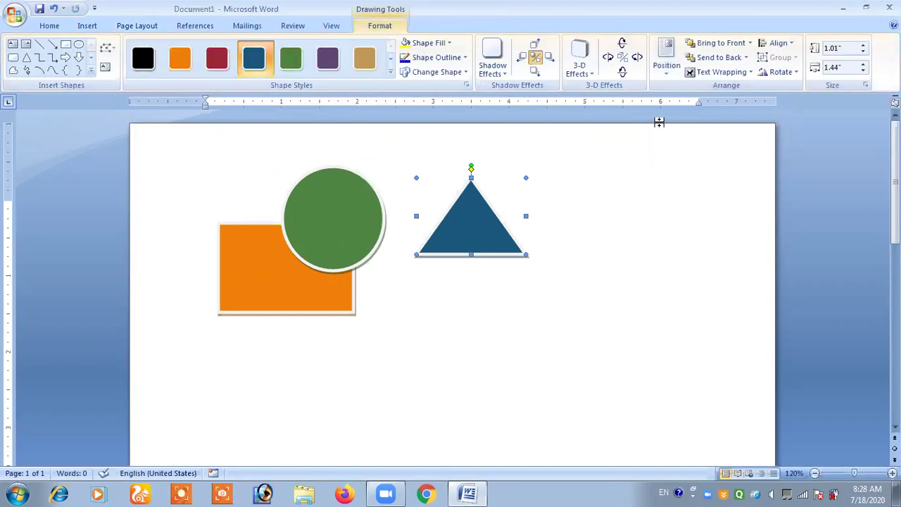
click(666, 60)
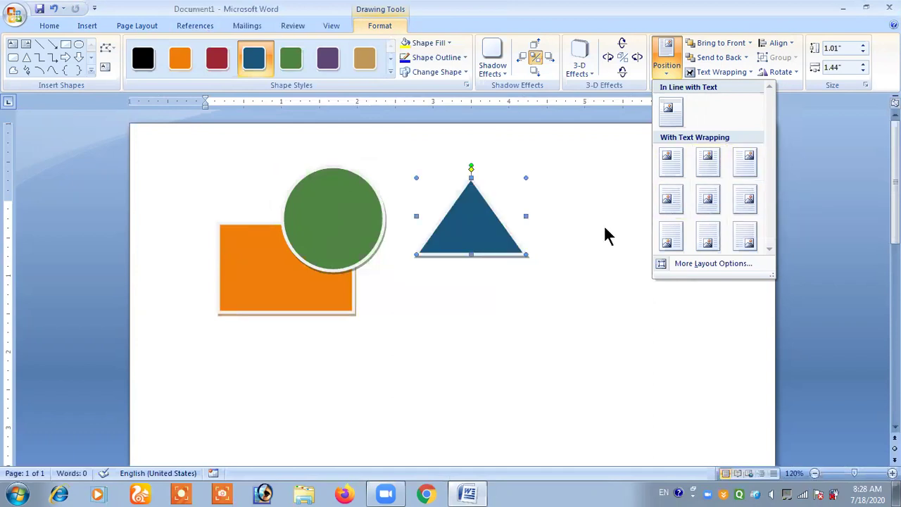
Step: Place the blue triangle at the middle-centre page position
click(708, 201)
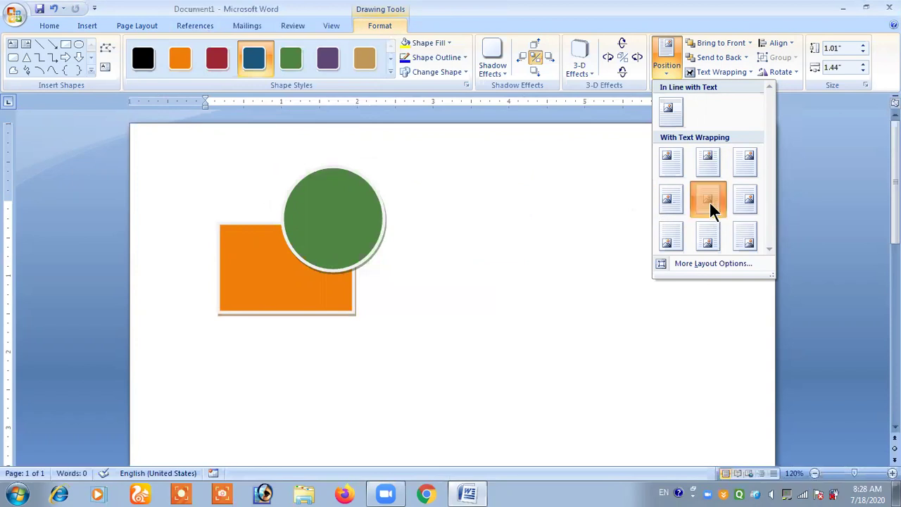
scroll(646, 240, down, 3)
scroll(645, 239, down, 5)
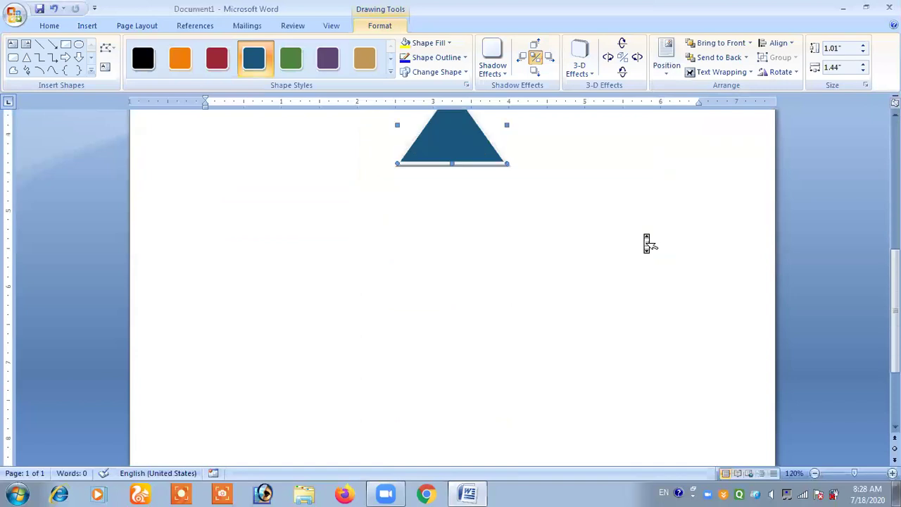
scroll(645, 239, down, 3)
scroll(645, 240, down, 2)
scroll(648, 243, up, 3)
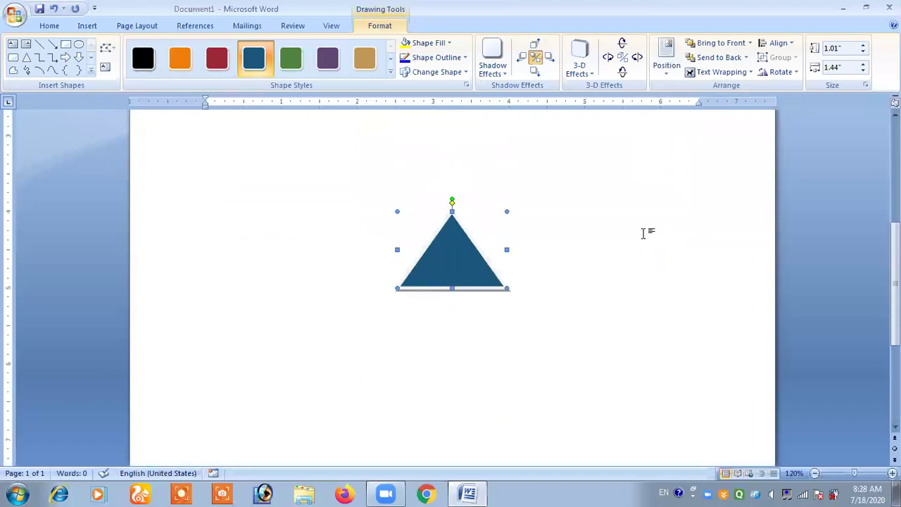
Step: Move the triangle to top-centre, then drag it onto the bottom of the green circle
click(678, 67)
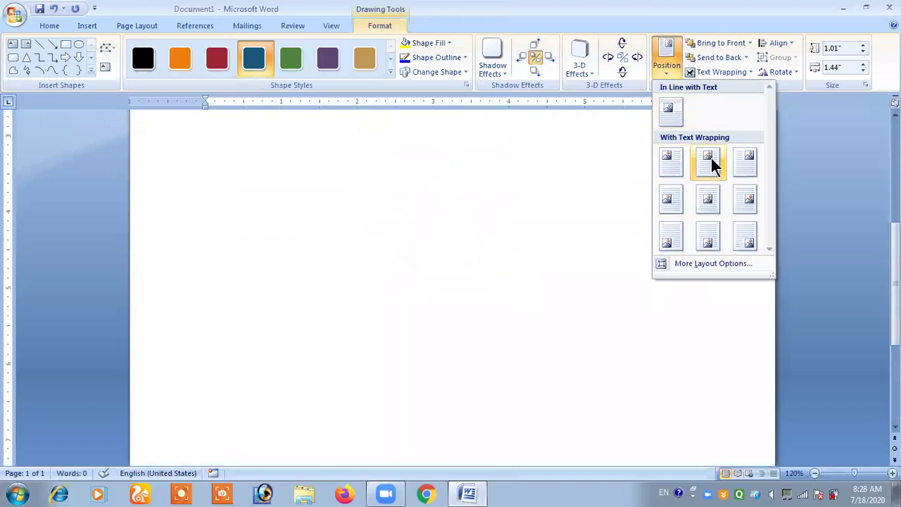
click(674, 163)
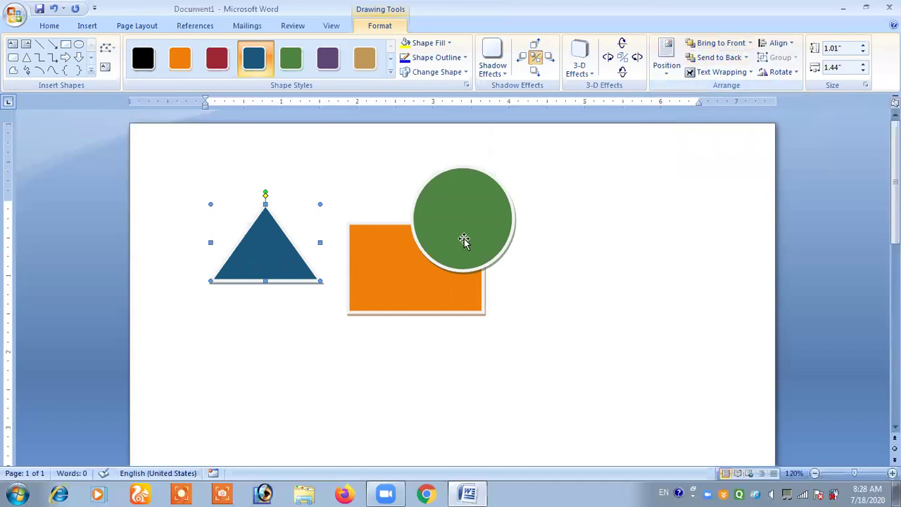
mouse_move(271, 266)
mouse_down()
mouse_move(407, 259)
mouse_move(337, 273)
mouse_up()
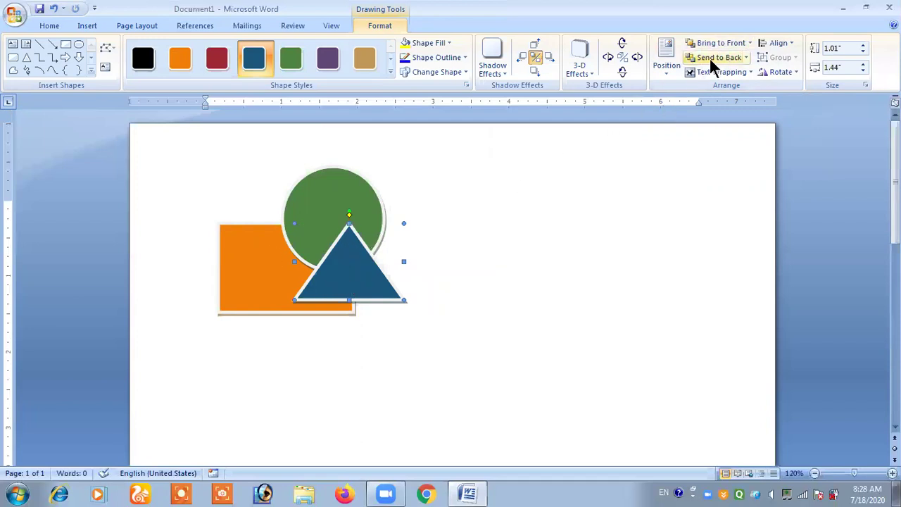
Step: Browse the triangle's Send to Back and Bring to Front options without changing anything
click(746, 57)
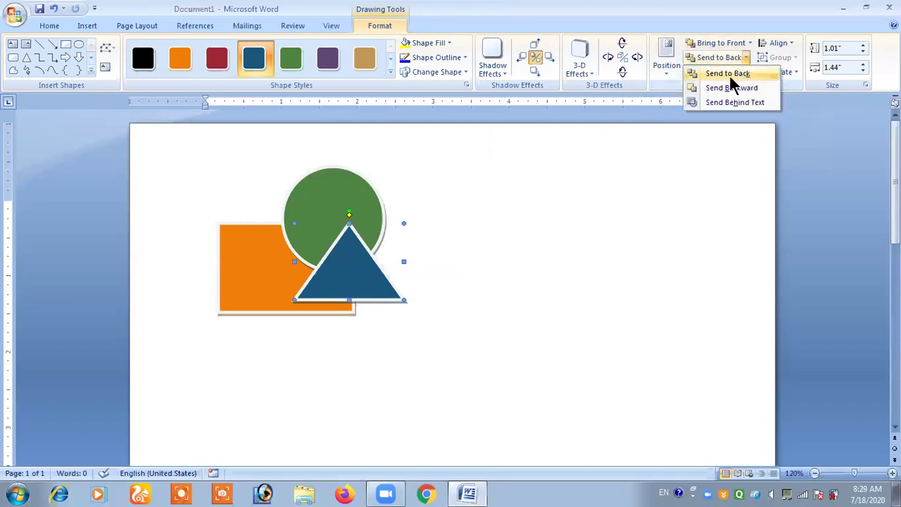
click(745, 76)
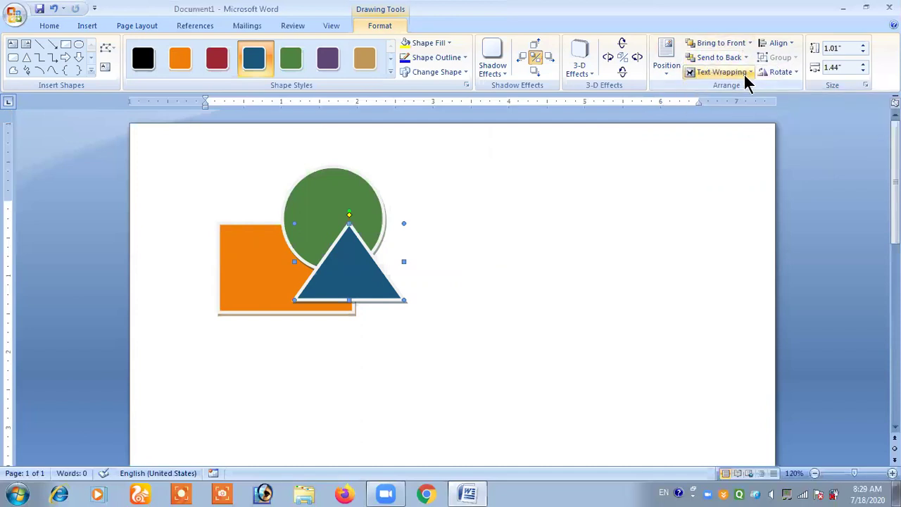
click(749, 43)
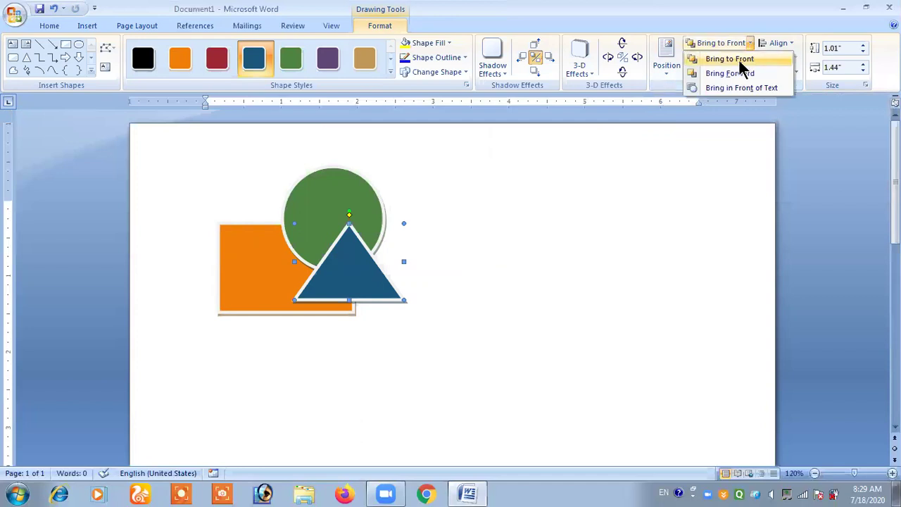
click(754, 62)
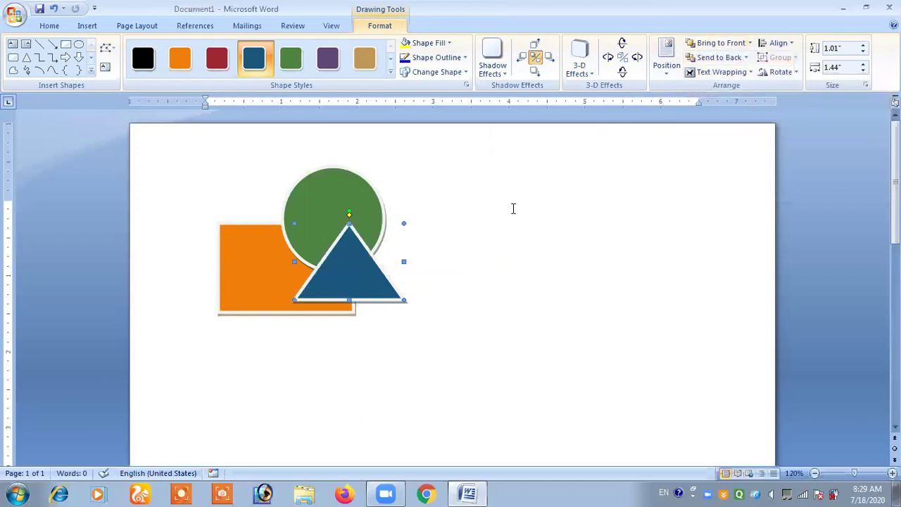
Step: Select the green circle and review its Send to Back and Bring to Front options
click(327, 209)
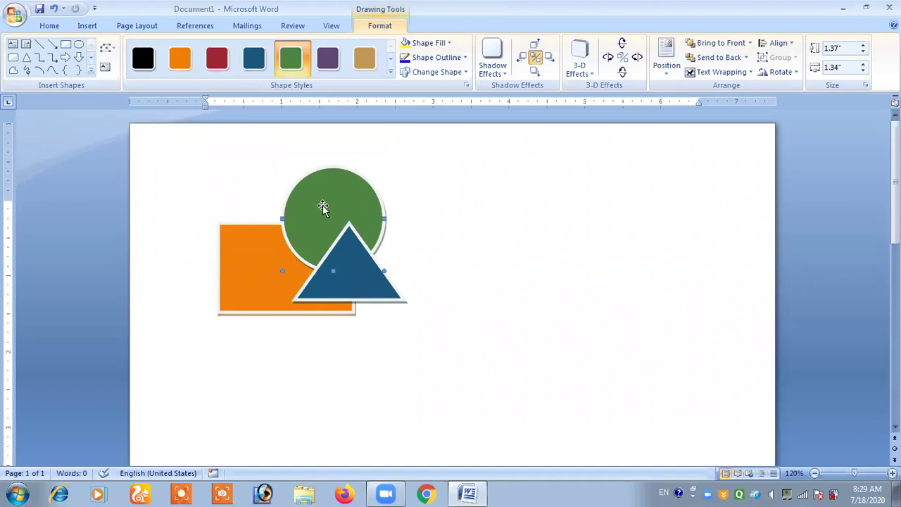
click(747, 57)
key(Escape)
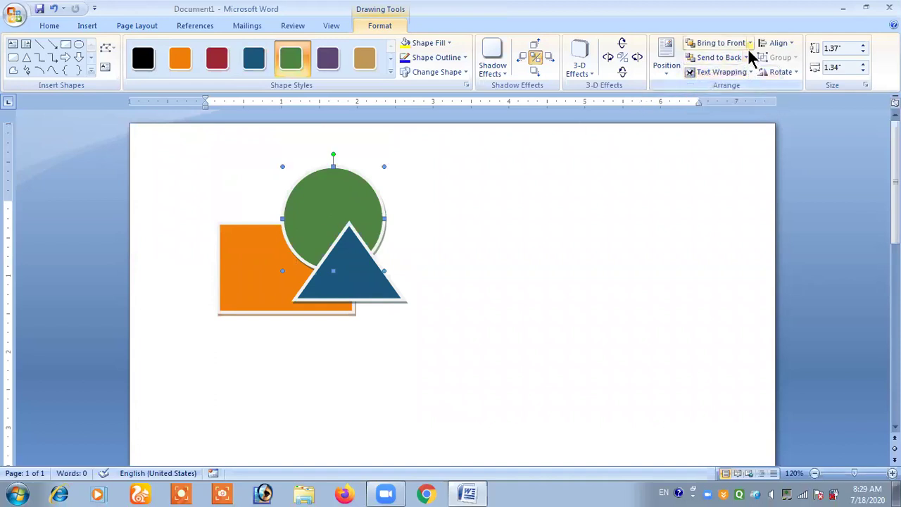
click(749, 47)
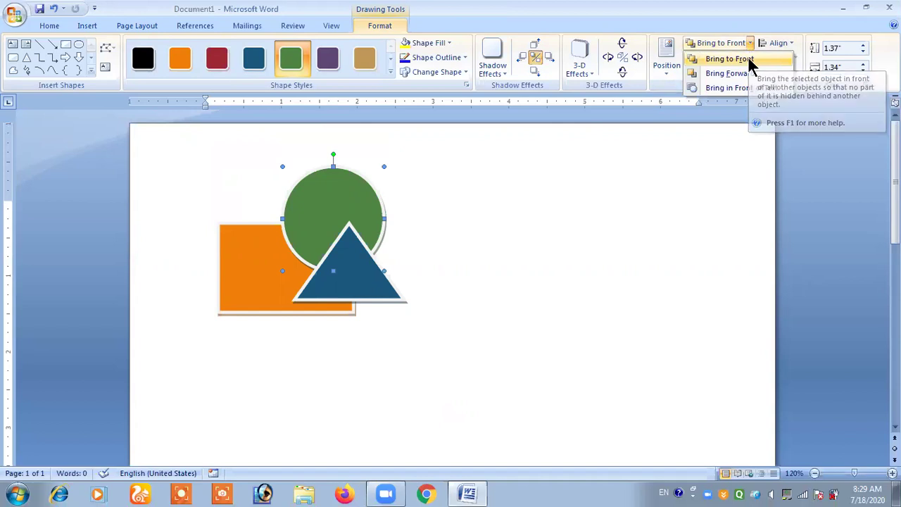
key(Escape)
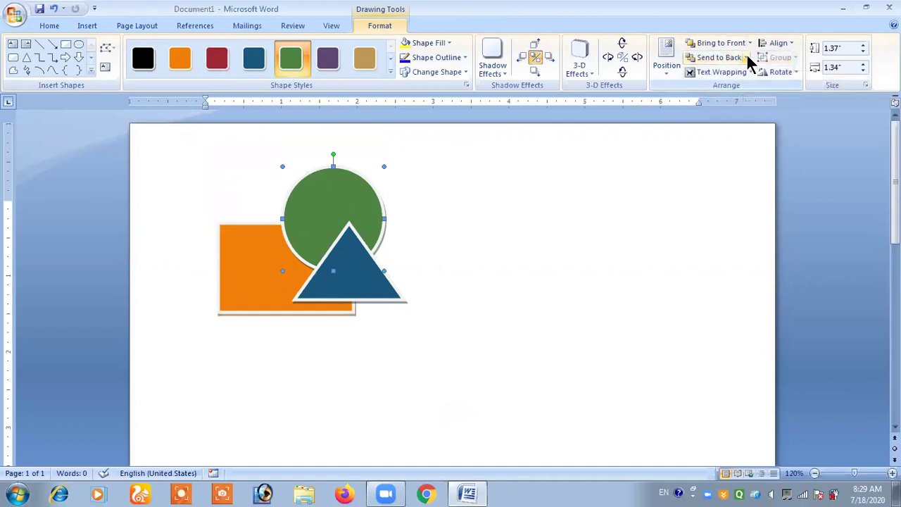
click(746, 58)
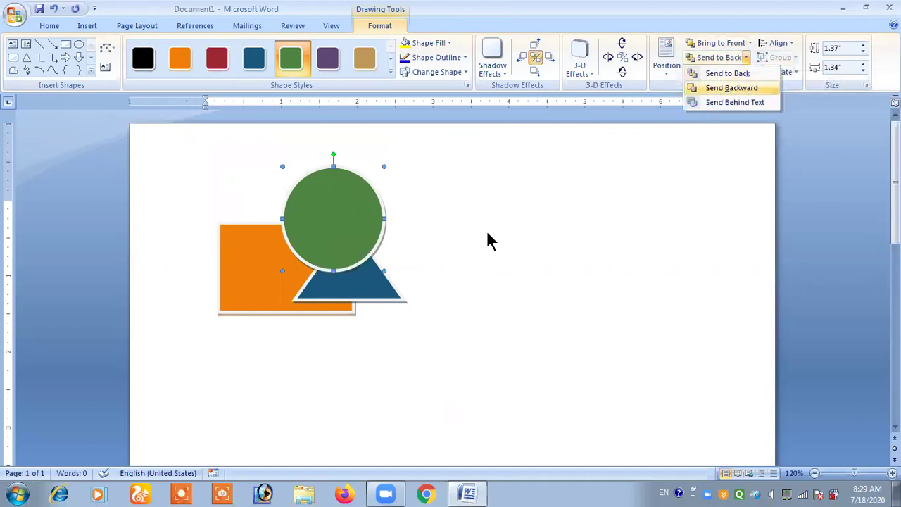
key(Escape)
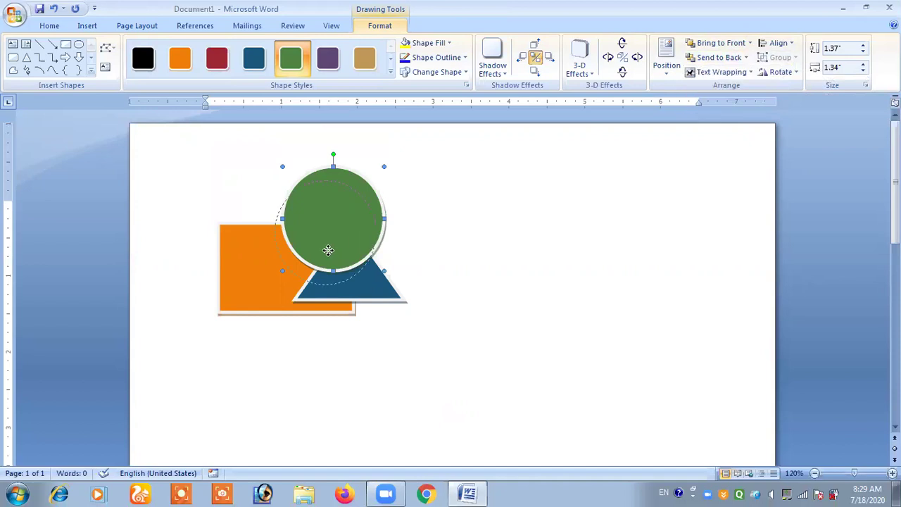
Step: Nudge the green circle down-left and send it one layer backward behind the triangle
drag(337, 238, 328, 252)
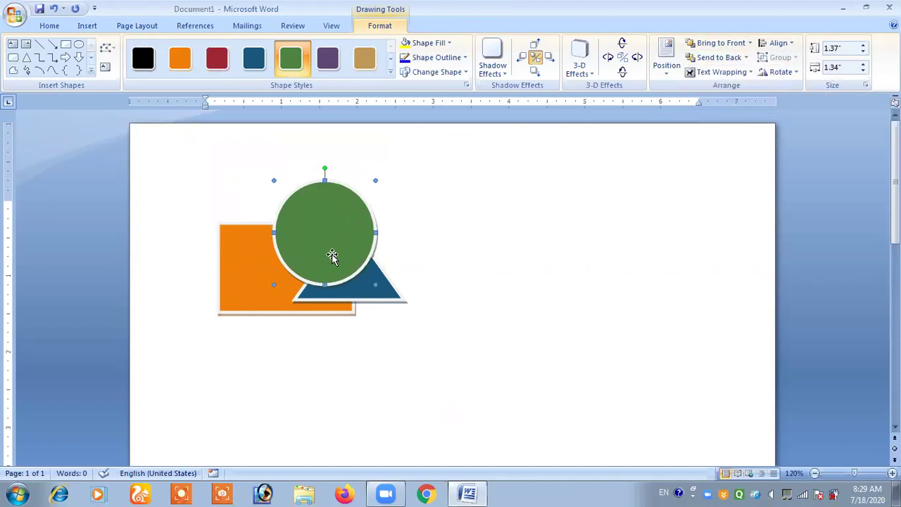
click(746, 58)
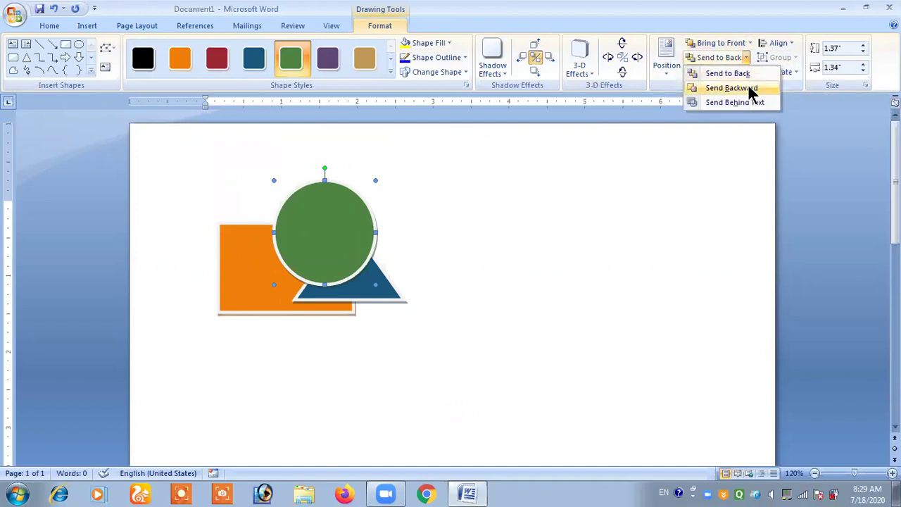
click(750, 89)
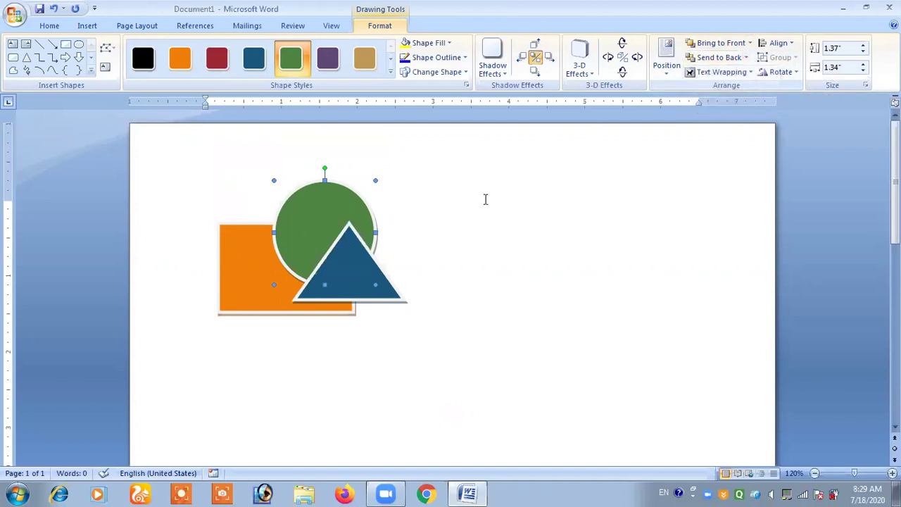
click(746, 58)
click(748, 88)
Step: Bring the green circle forward until it sits in front of the rectangle and triangle
click(750, 44)
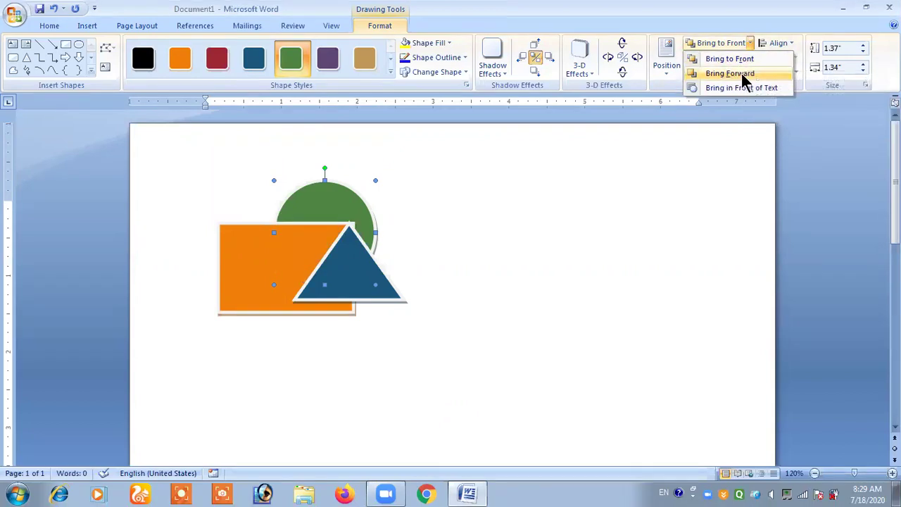
click(743, 79)
click(750, 44)
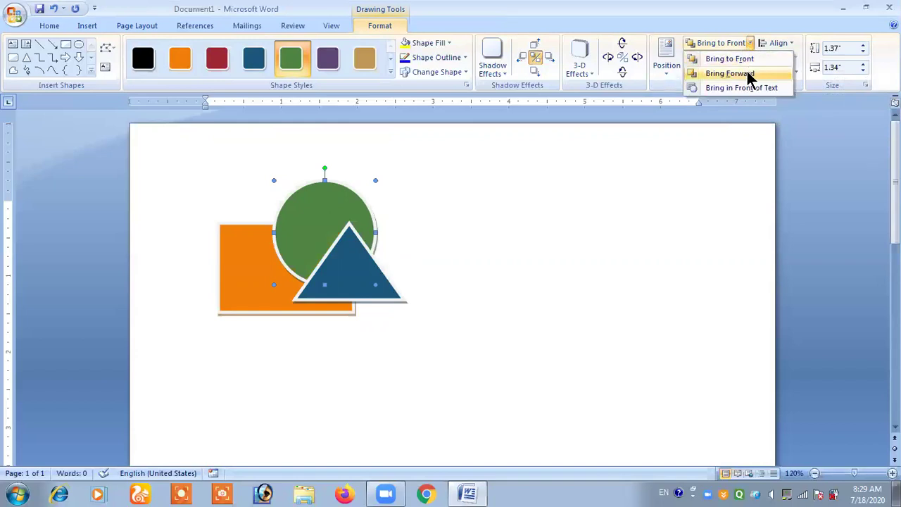
click(747, 74)
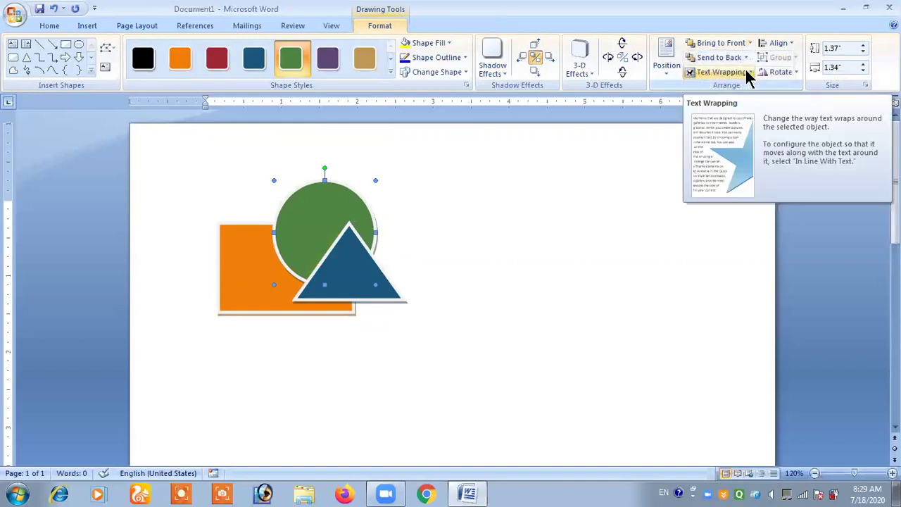
click(749, 45)
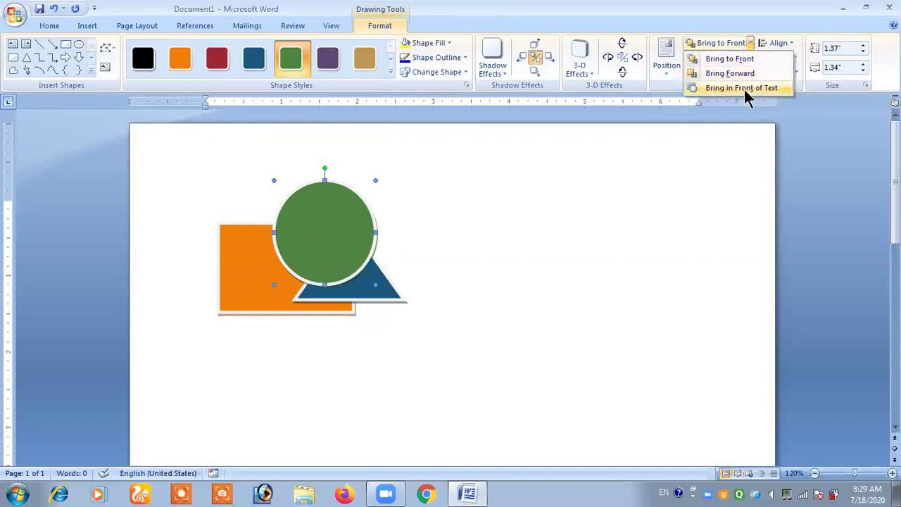
click(715, 113)
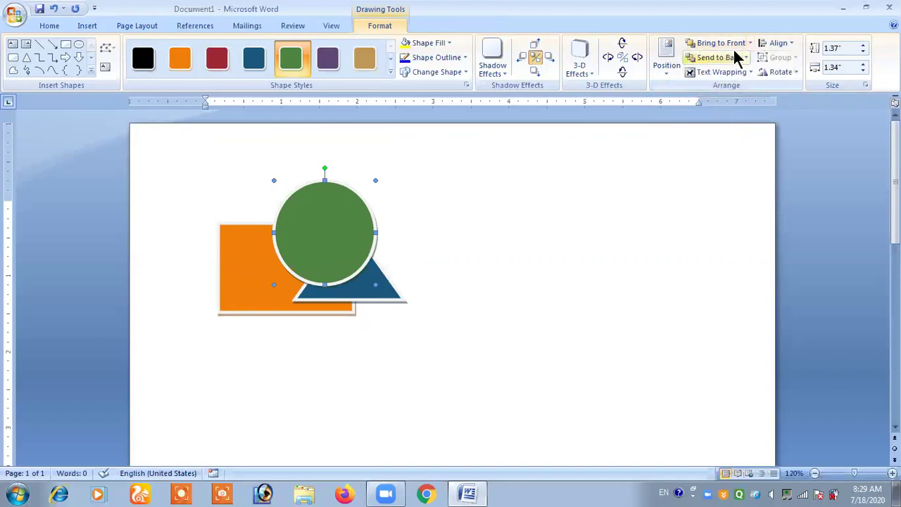
Step: Review the Text Wrapping styles and close the list without changes
click(747, 58)
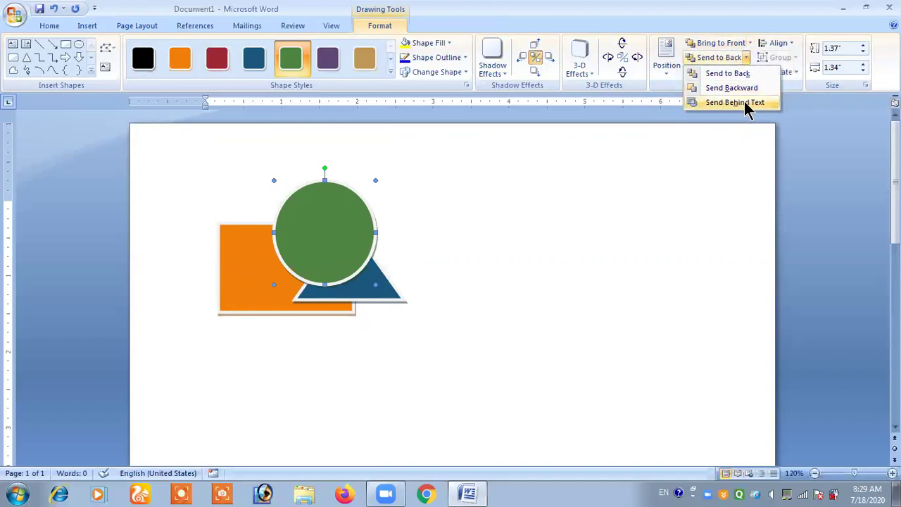
click(732, 102)
click(722, 72)
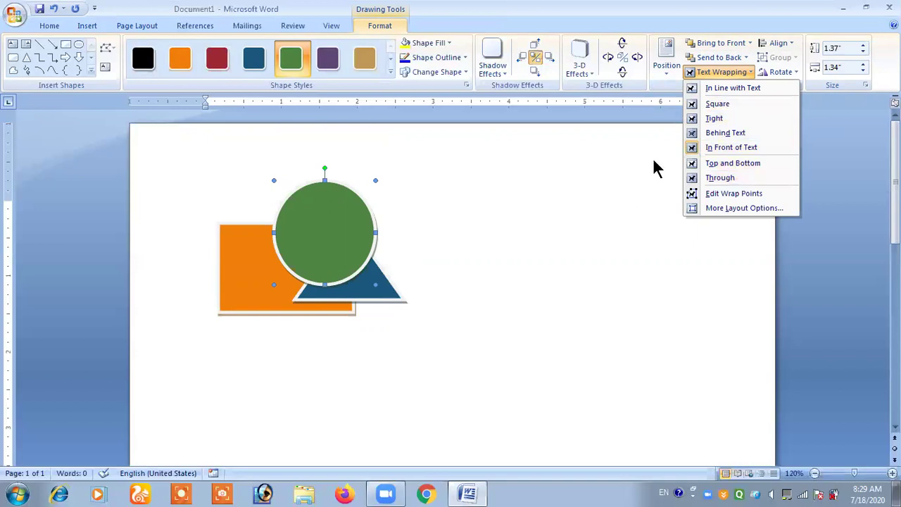
click(731, 72)
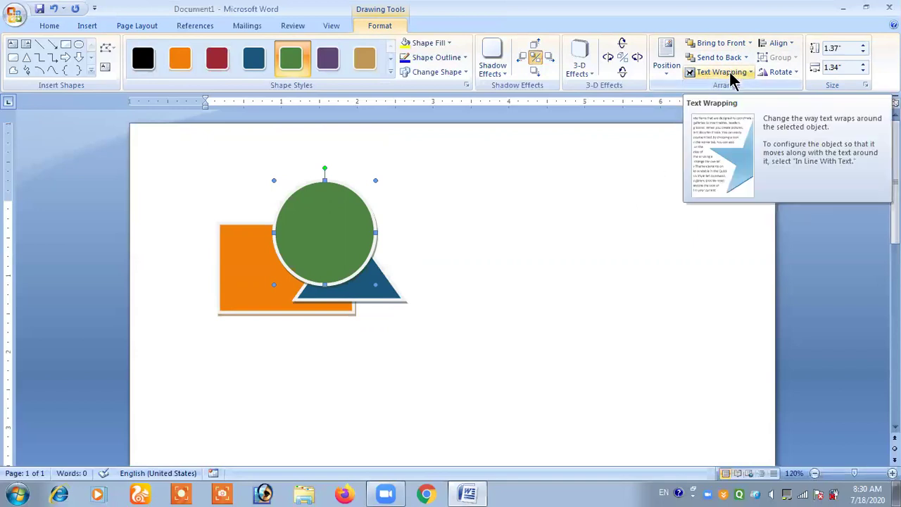
Step: Align the green circle left, then centre, then right on the page
click(779, 45)
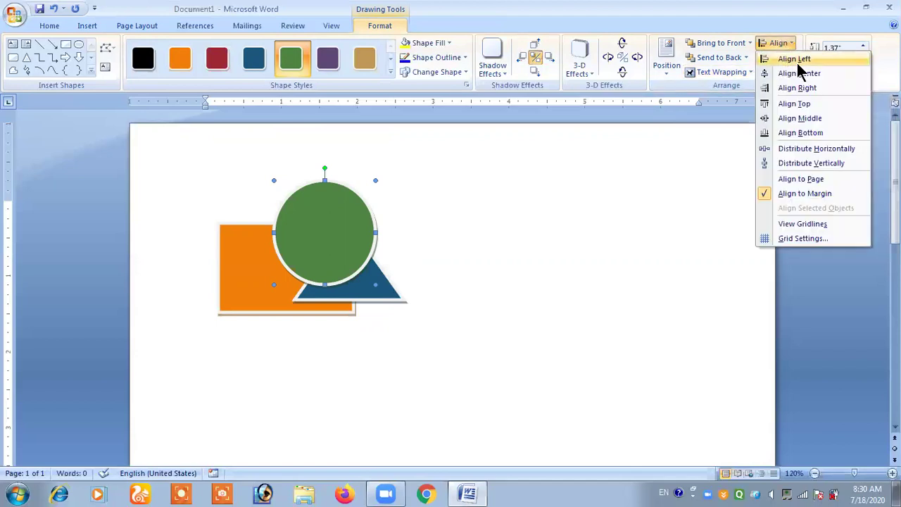
click(798, 61)
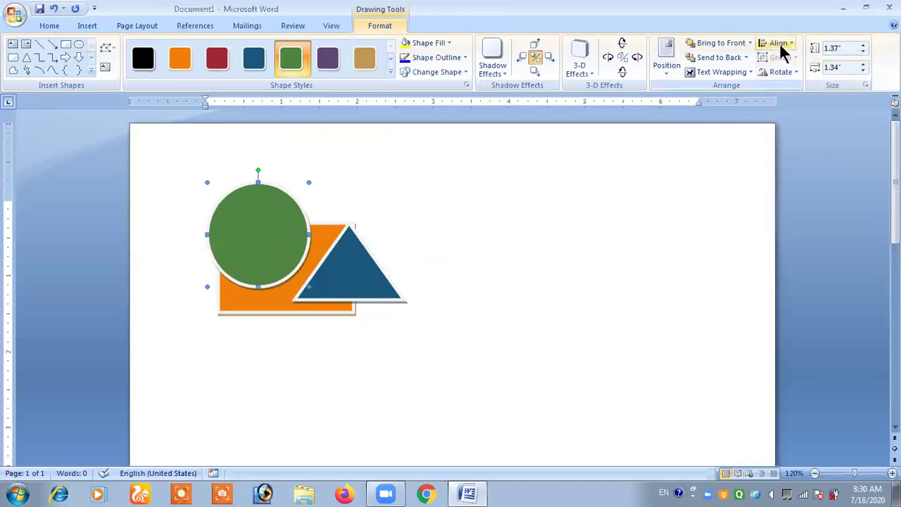
click(778, 45)
click(758, 73)
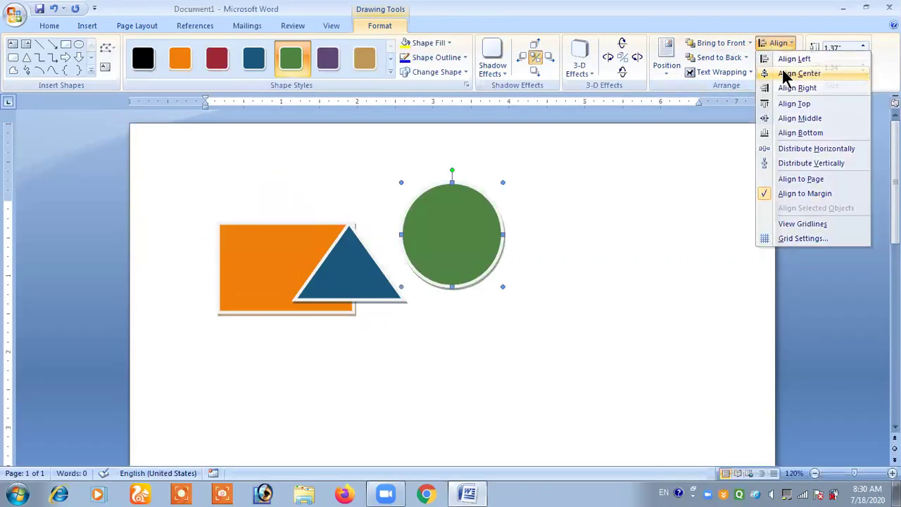
click(780, 45)
click(781, 87)
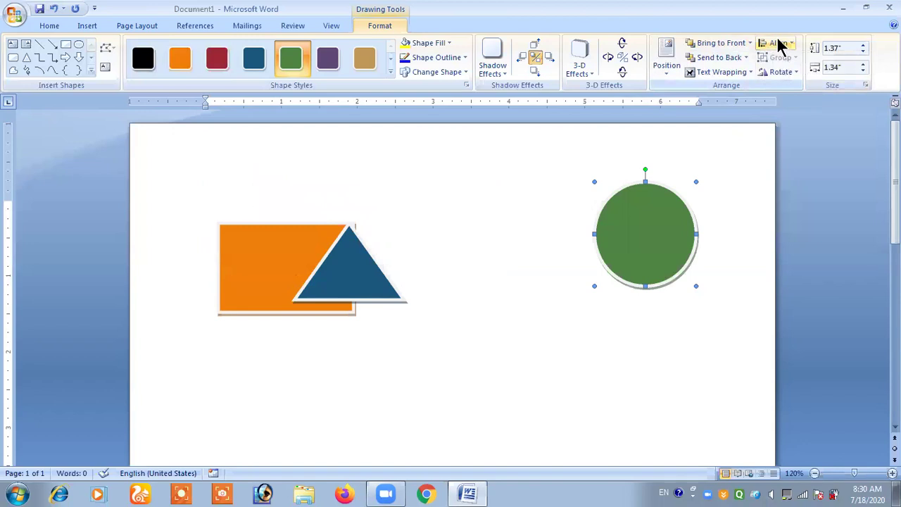
Step: Align the green circle to the bottom margin, then to the top margin
click(779, 45)
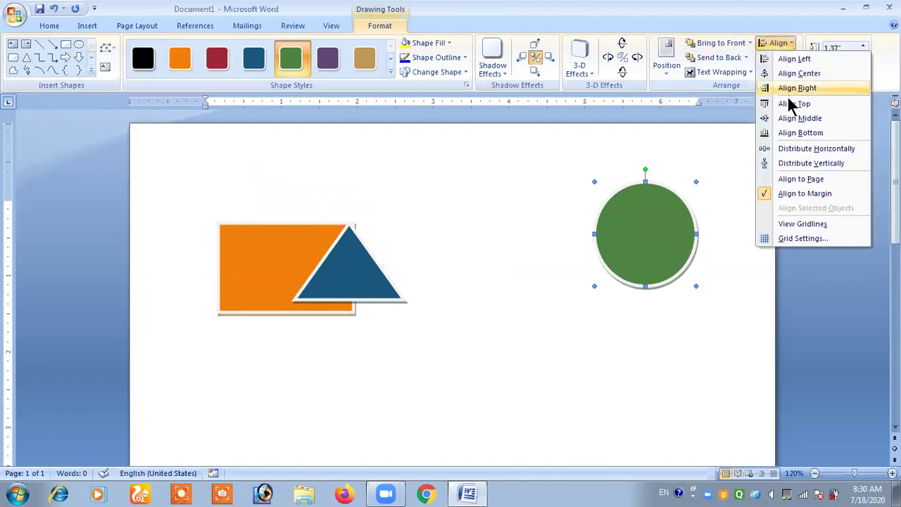
click(805, 134)
scroll(707, 206, down, 3)
scroll(705, 206, down, 5)
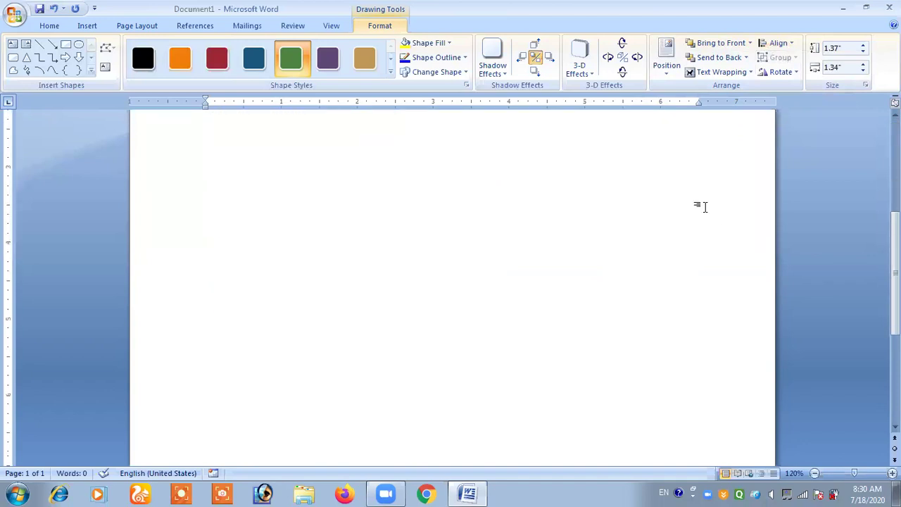
scroll(703, 206, down, 4)
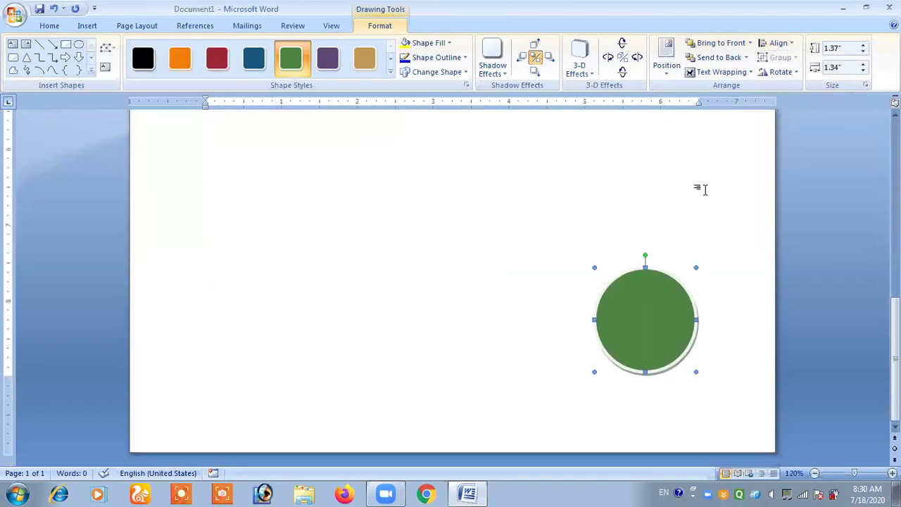
click(777, 43)
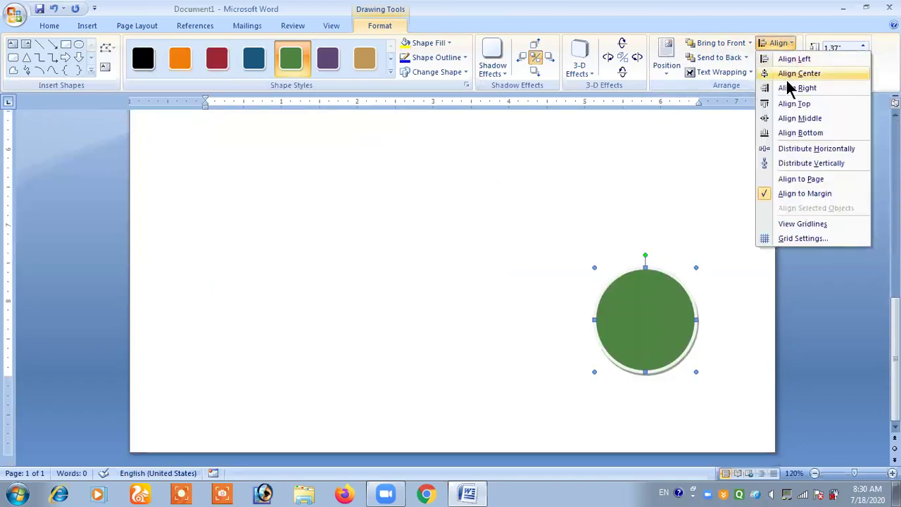
click(783, 105)
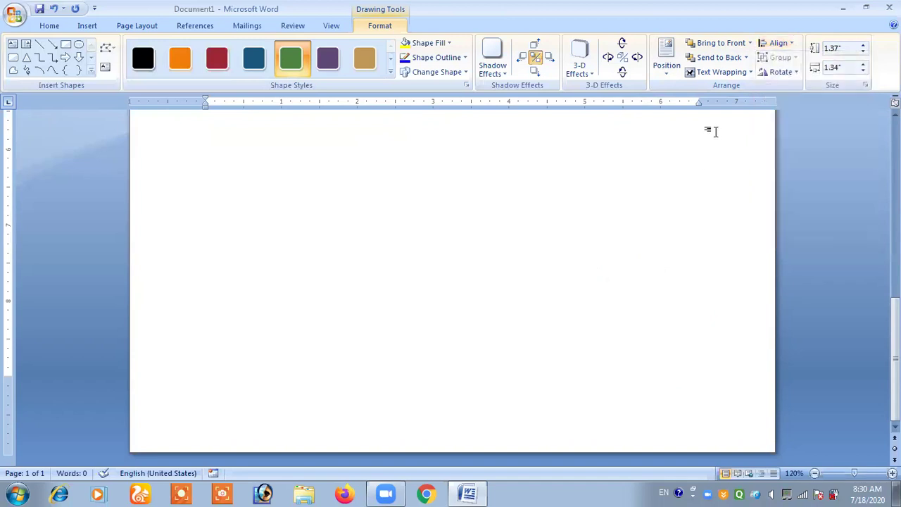
scroll(645, 289, up, 10)
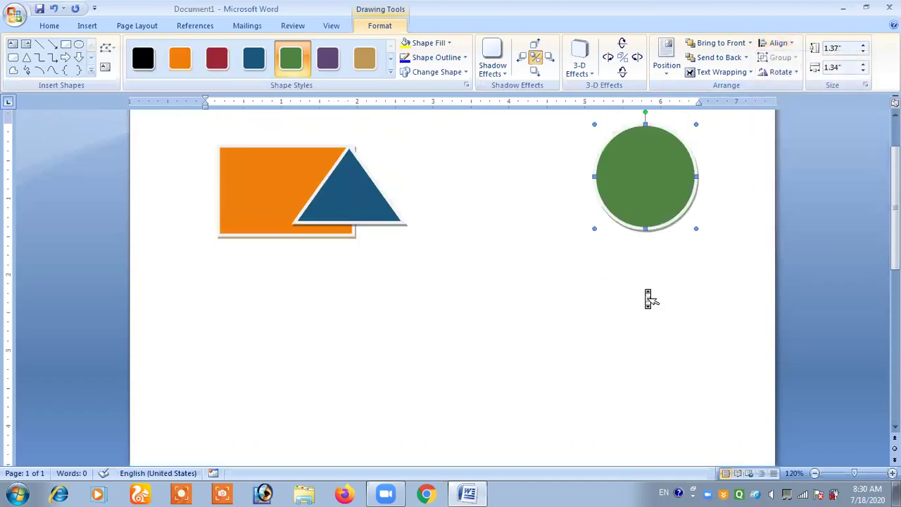
click(778, 45)
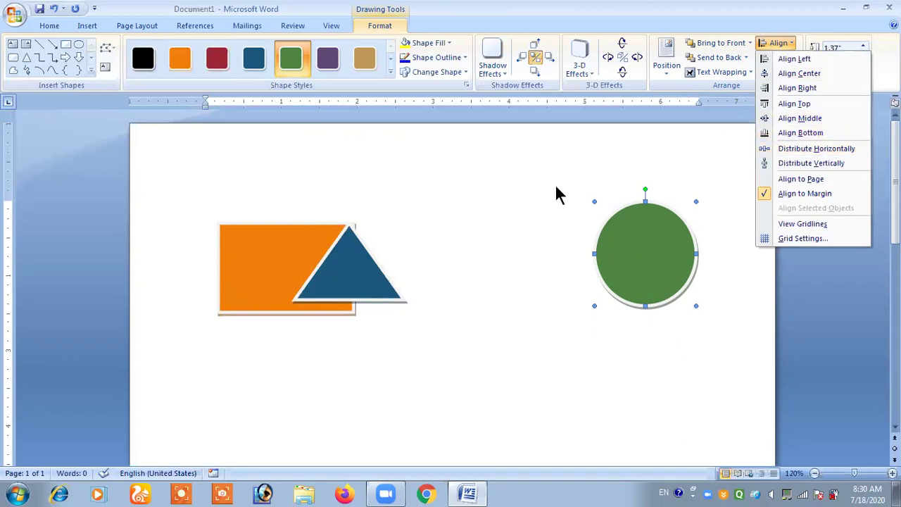
Step: Move the rectangle up-left, triangle beside it and circle up-right, then select all three
click(308, 271)
drag(271, 256, 246, 212)
click(356, 261)
drag(368, 252, 410, 218)
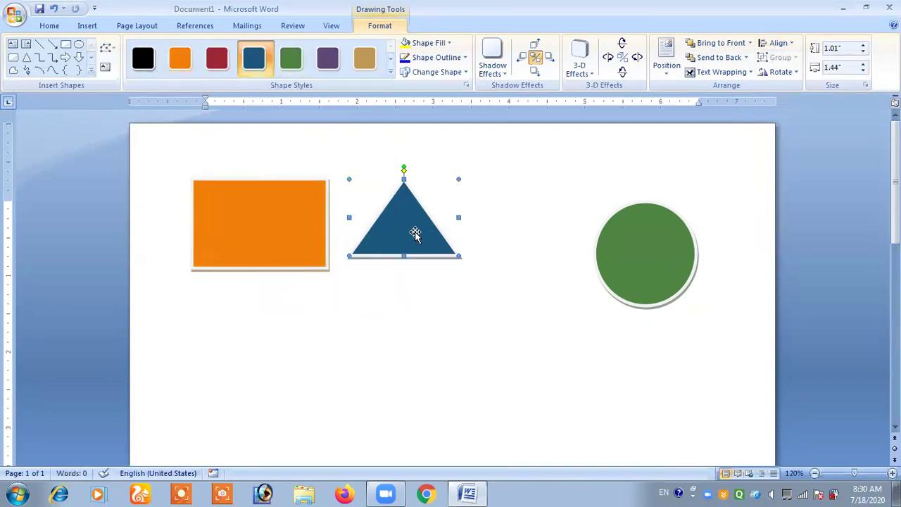
drag(639, 255, 666, 226)
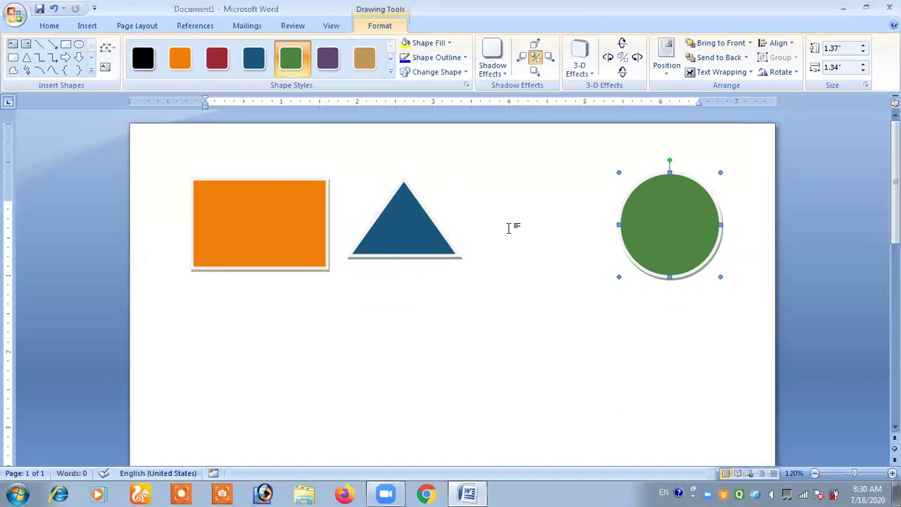
shift+click(422, 242)
shift+click(295, 229)
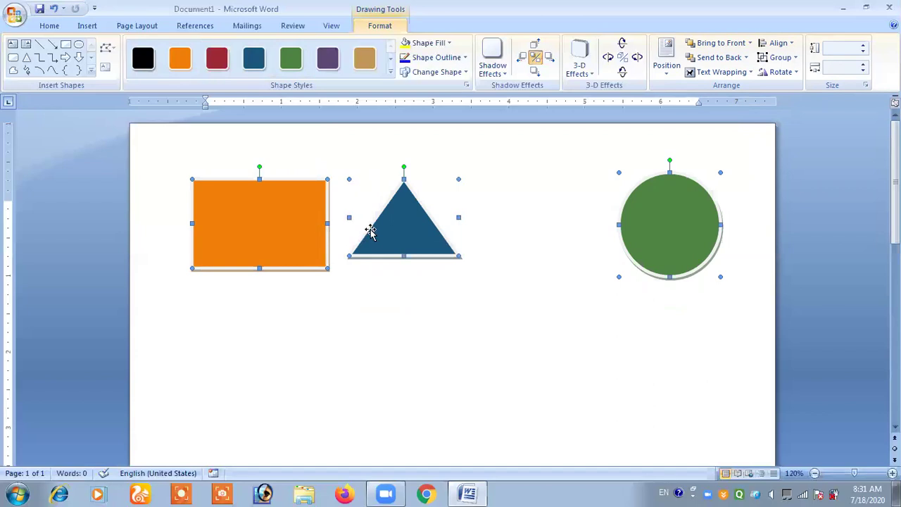
Step: Distribute the rectangle, triangle and circle horizontally so the triangle sits midway
click(774, 43)
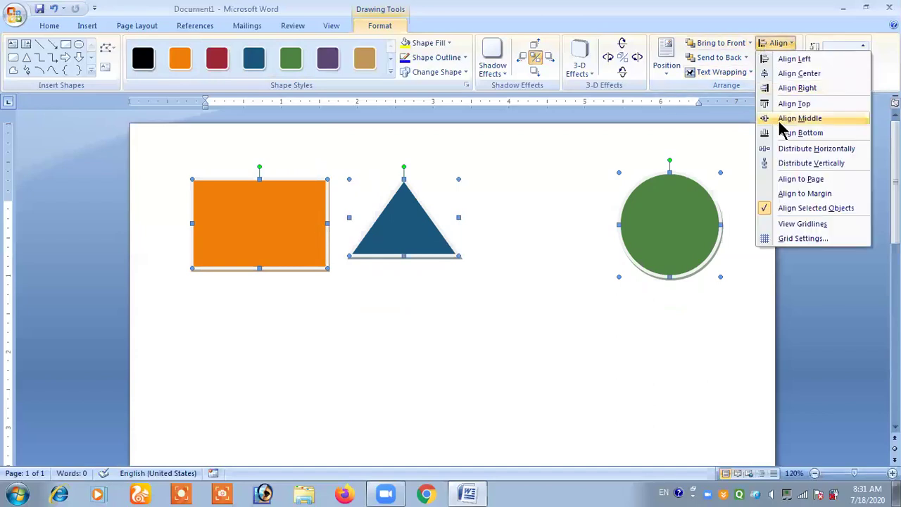
click(806, 149)
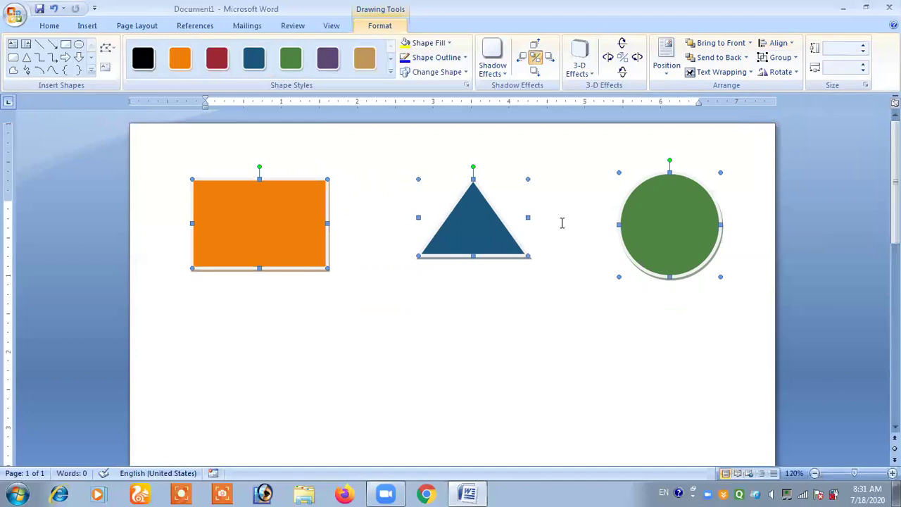
click(778, 44)
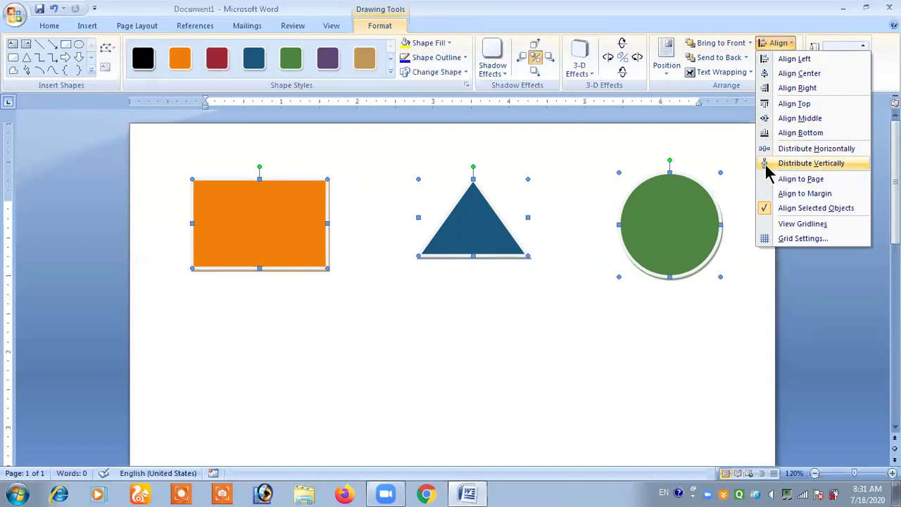
click(525, 304)
Step: Stack the triangle on top, green circle below, rectangle lowest, then select all three
drag(482, 228, 472, 194)
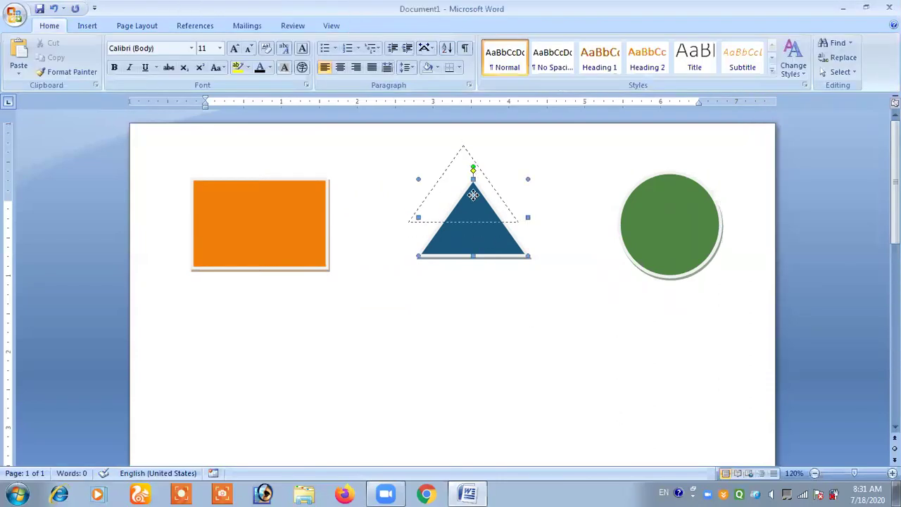
drag(623, 234, 421, 287)
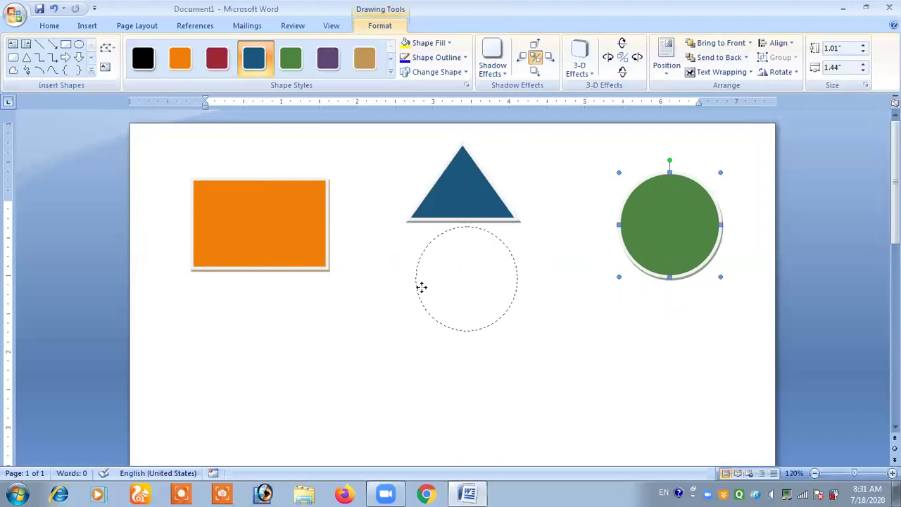
drag(261, 239, 467, 411)
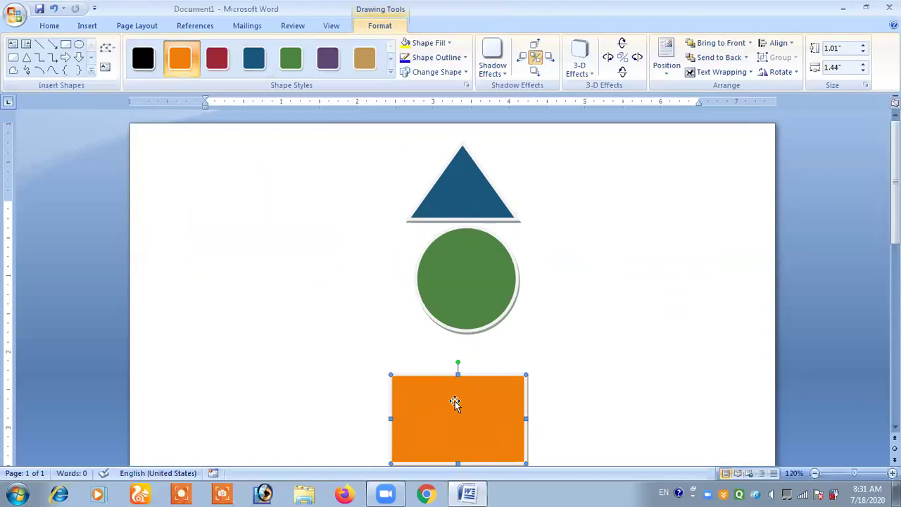
shift+click(474, 279)
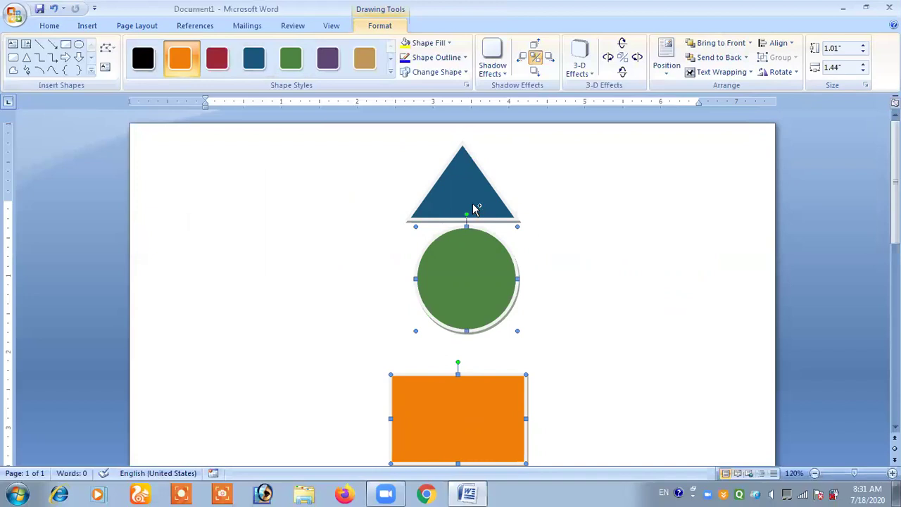
shift+click(472, 205)
click(782, 43)
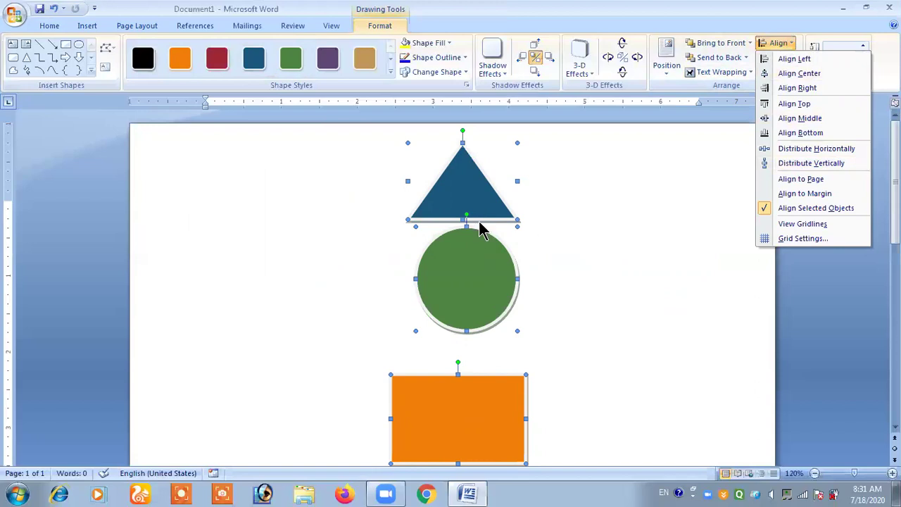
Step: Distribute the triangle, circle and rectangle vertically, center them, then align their left edges
click(787, 164)
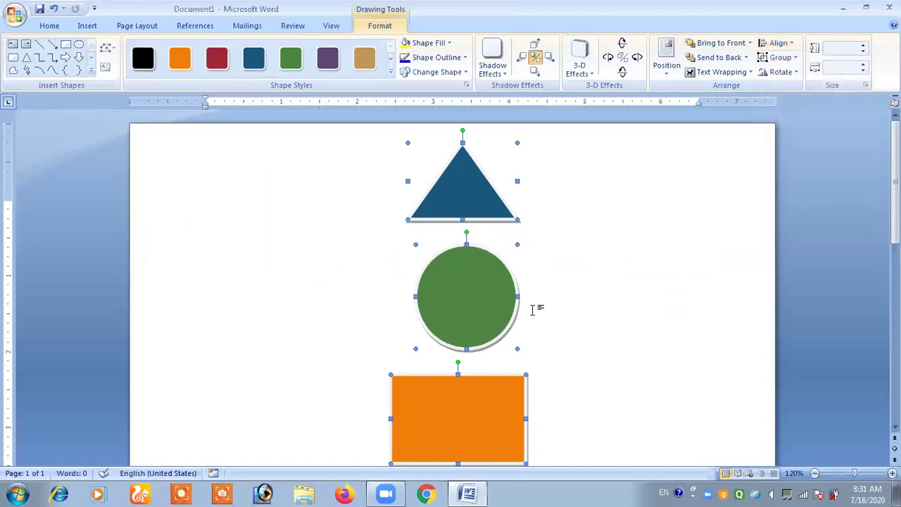
click(778, 42)
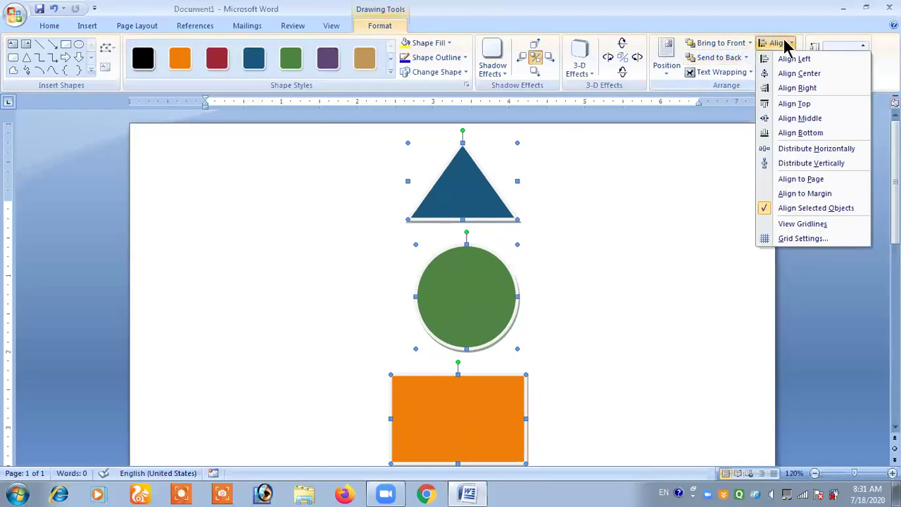
click(788, 74)
click(778, 45)
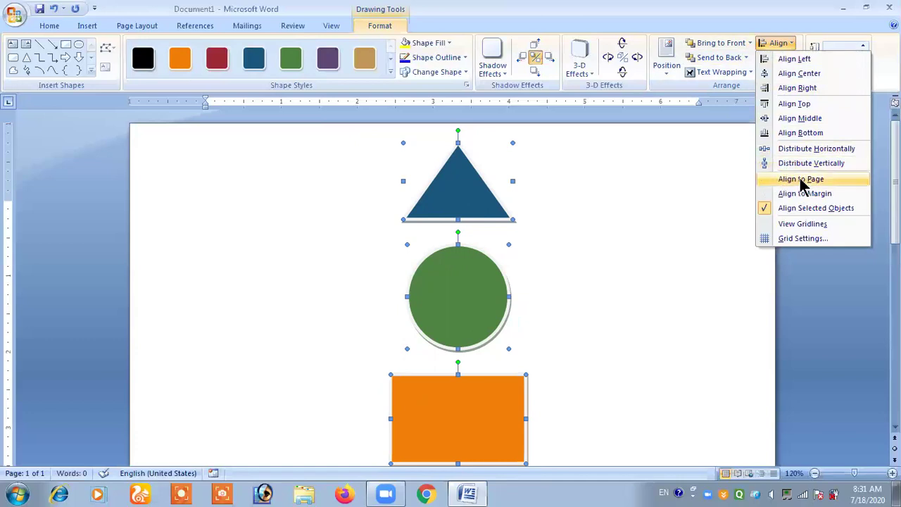
click(782, 59)
click(771, 47)
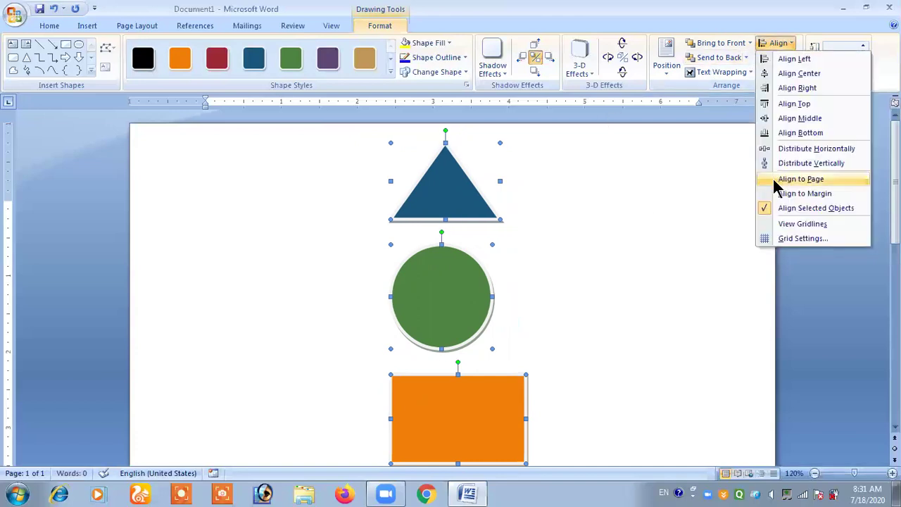
click(627, 236)
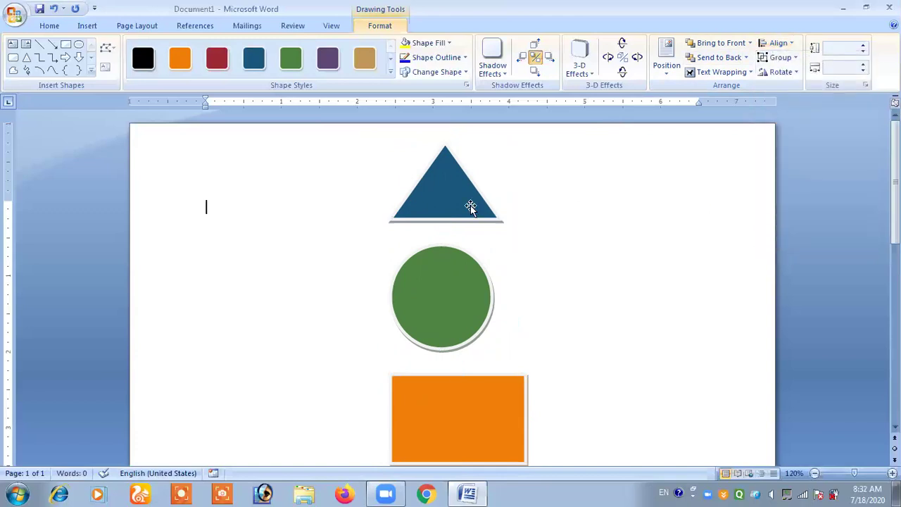
Step: Select only the triangle, align it left to the margin, then undo a trial distribution
click(465, 200)
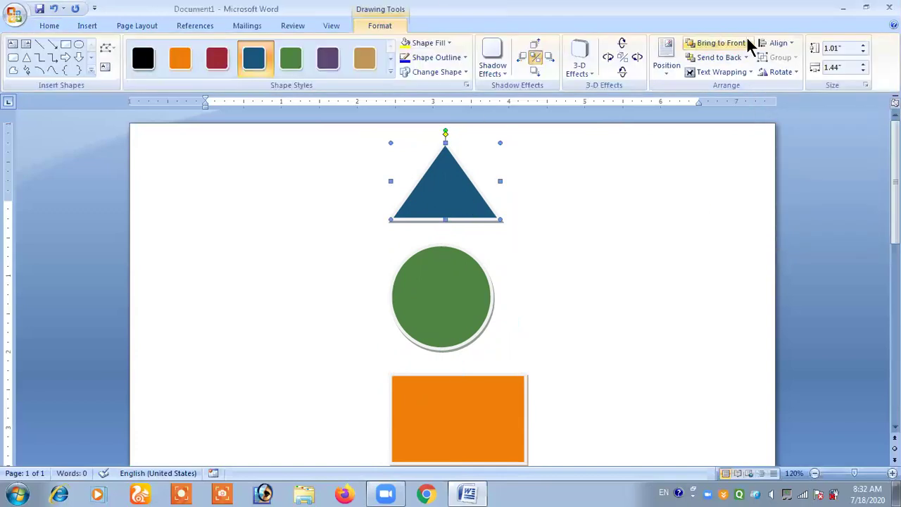
click(769, 45)
click(781, 59)
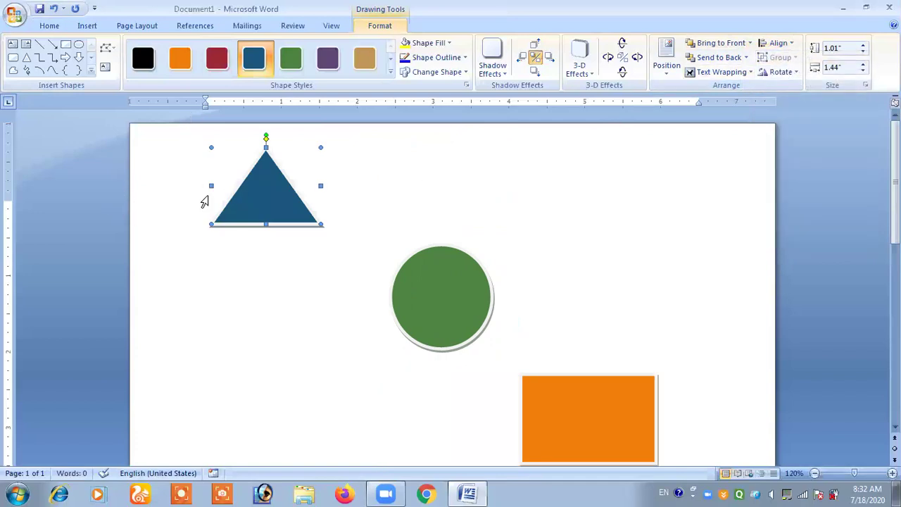
click(763, 47)
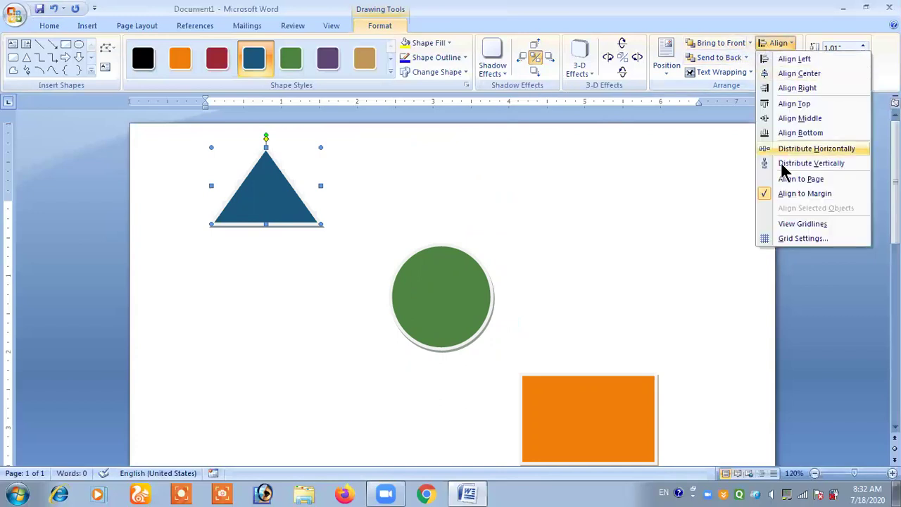
click(782, 162)
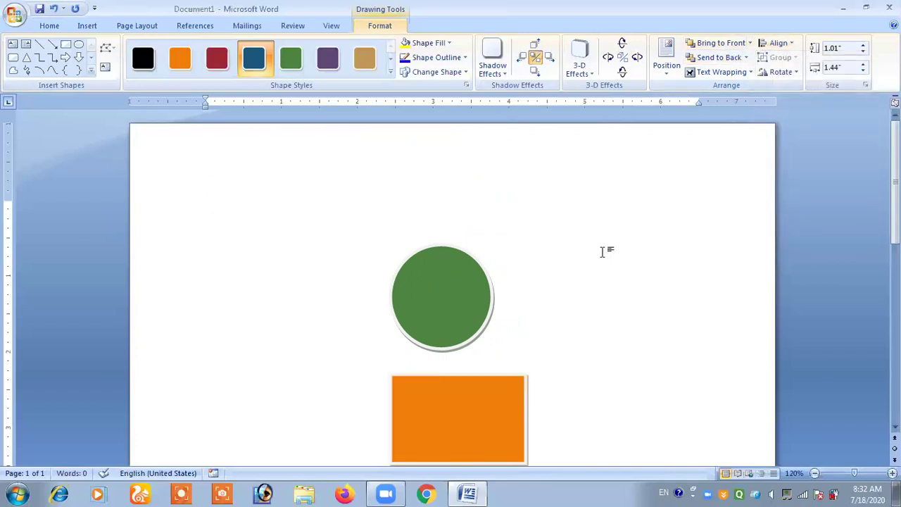
key(ctrl+z)
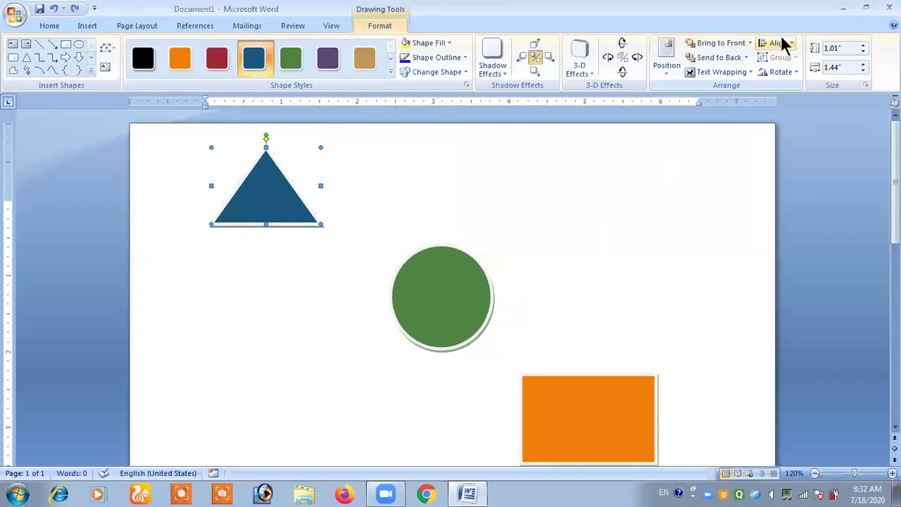
Step: Switch to Align to Page and move the triangle to the left, then right page edge
click(780, 43)
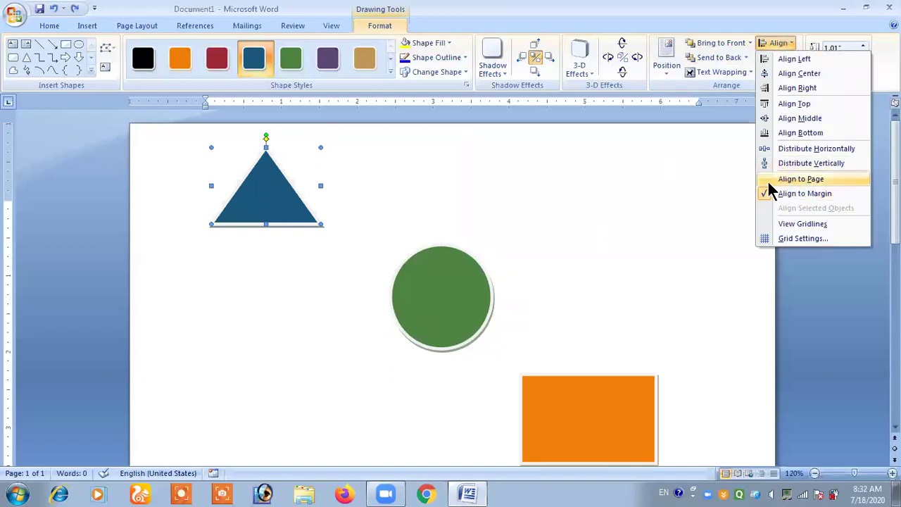
click(792, 180)
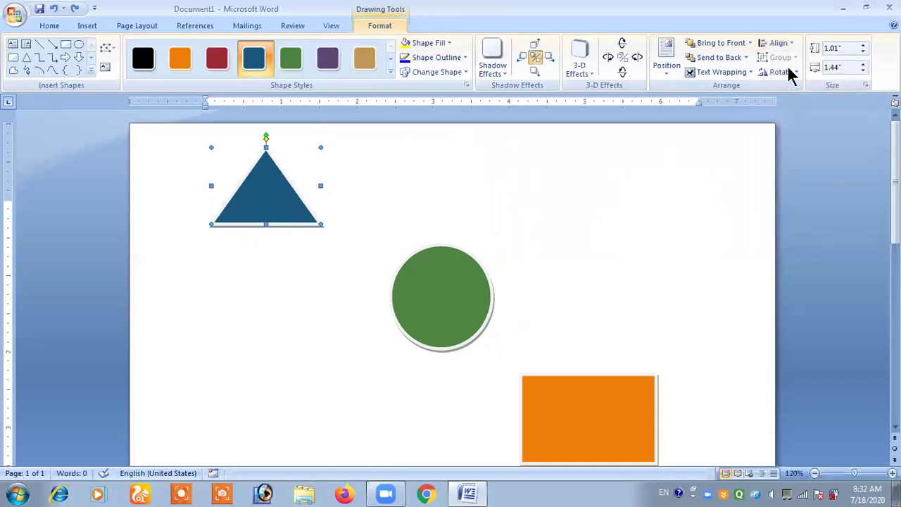
click(776, 41)
click(777, 57)
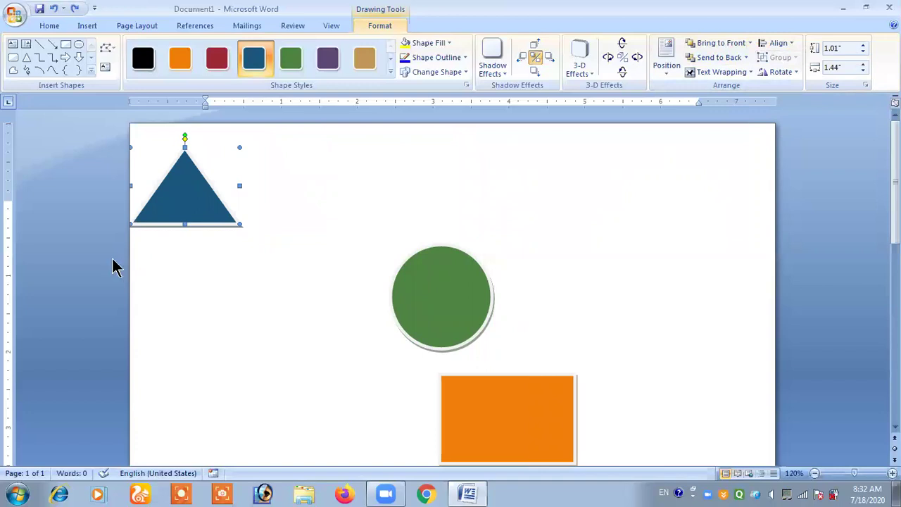
click(775, 43)
click(781, 88)
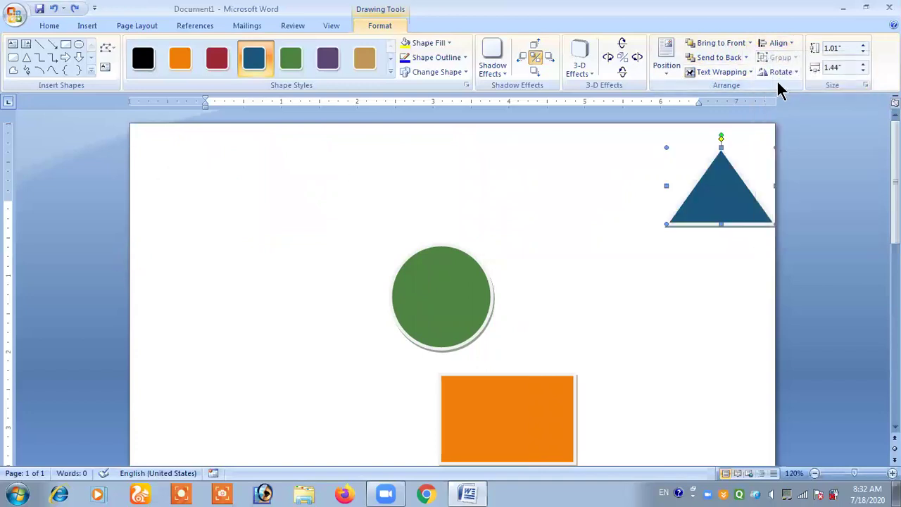
Step: Switch to Align to Margin and move the triangle to the left, then right margin
click(782, 43)
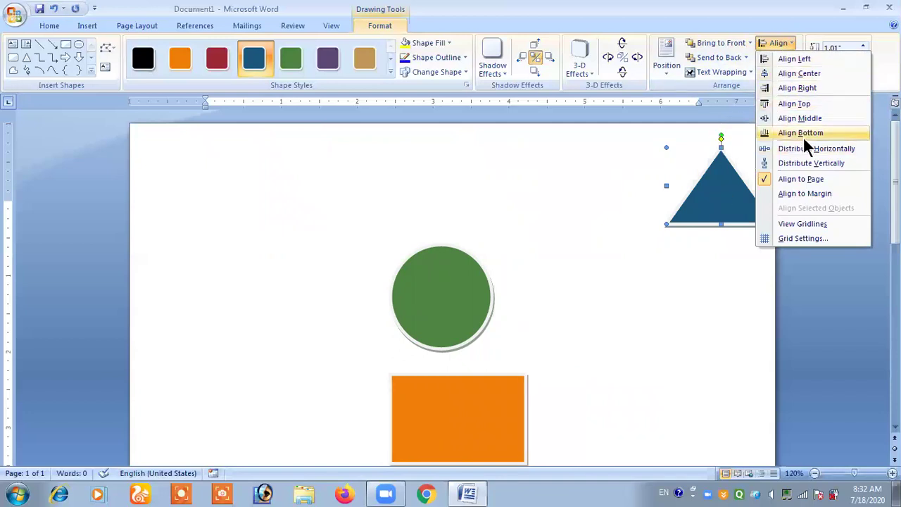
click(801, 191)
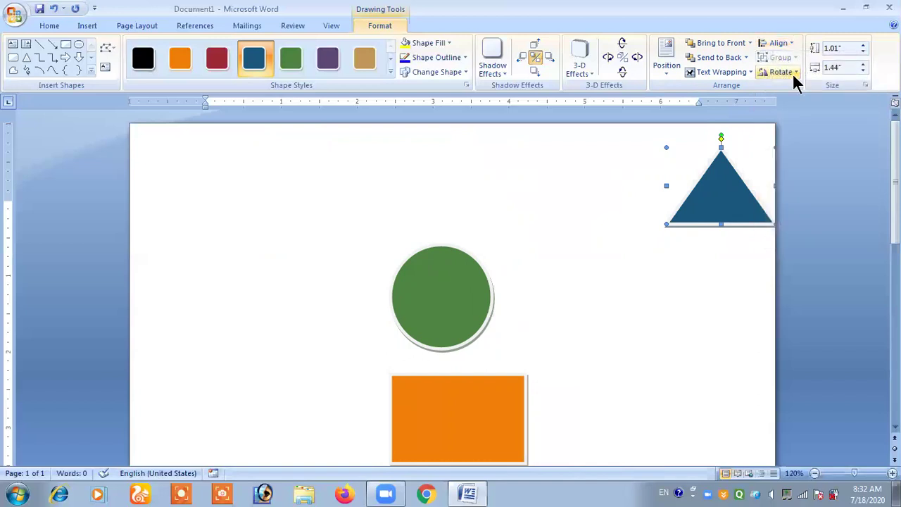
click(782, 42)
click(784, 59)
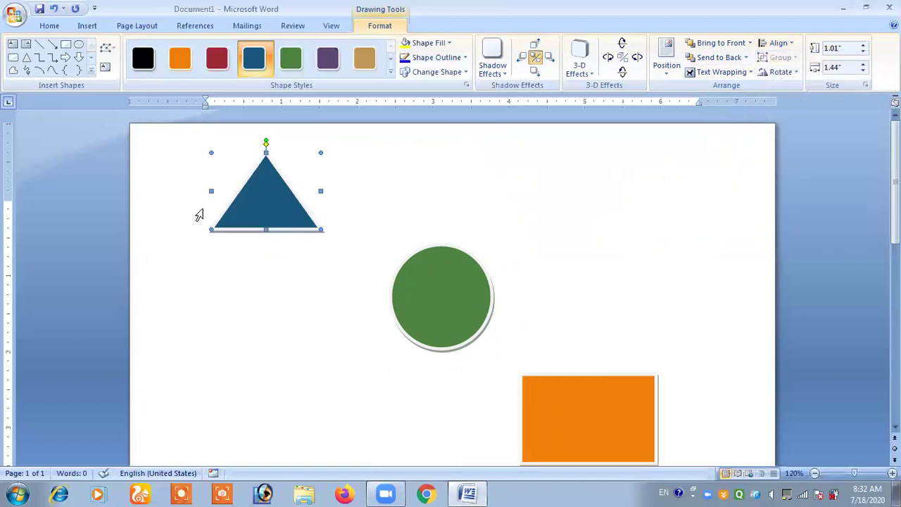
click(792, 42)
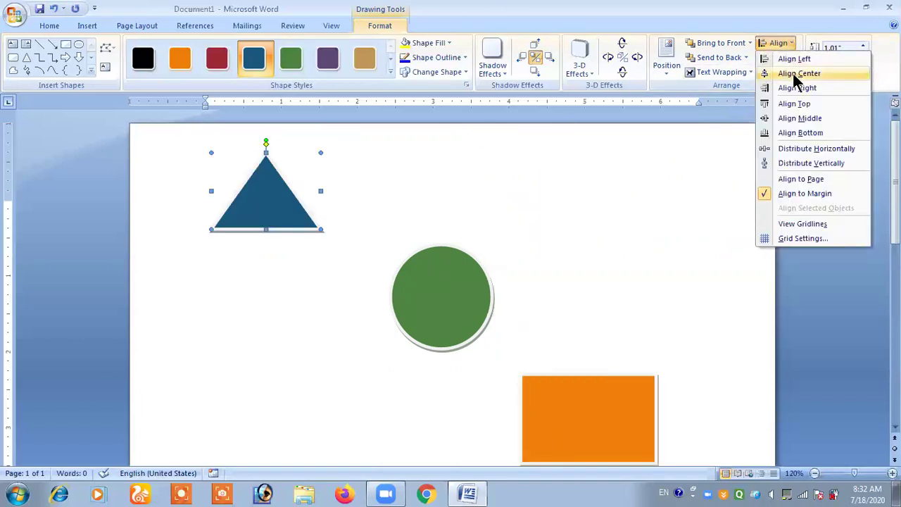
click(792, 84)
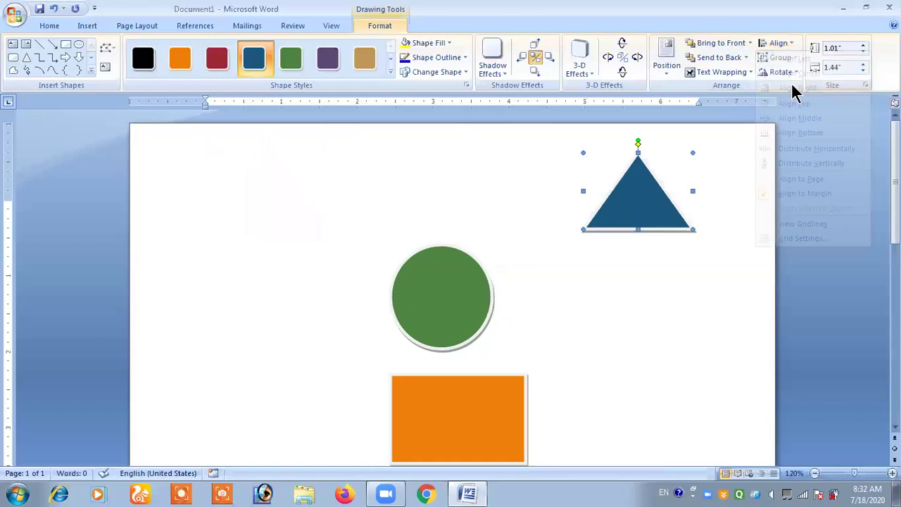
click(783, 44)
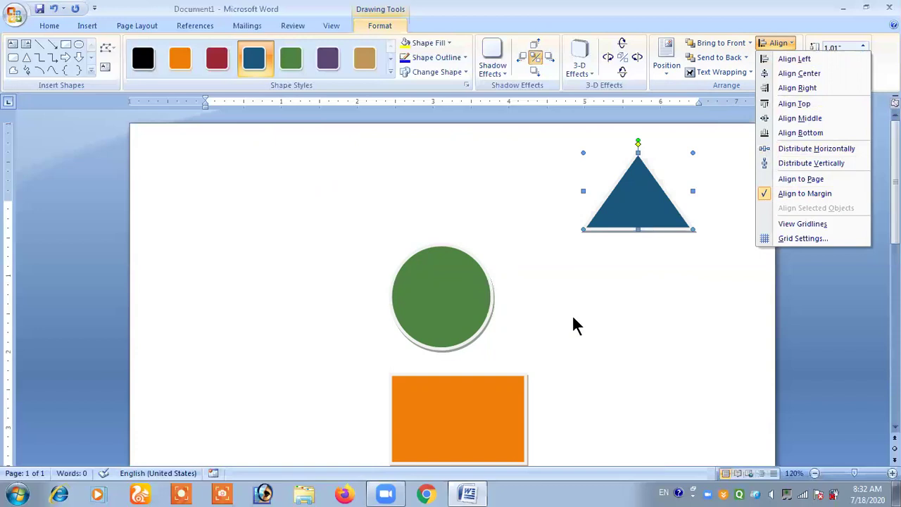
click(611, 307)
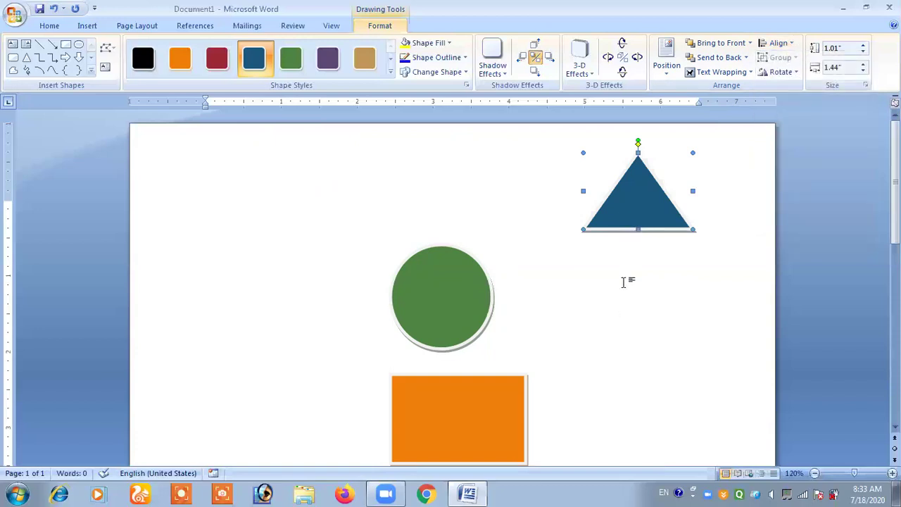
Step: Select all three shapes and align them to each other at left, center, then right
shift+click(467, 289)
shift+click(466, 413)
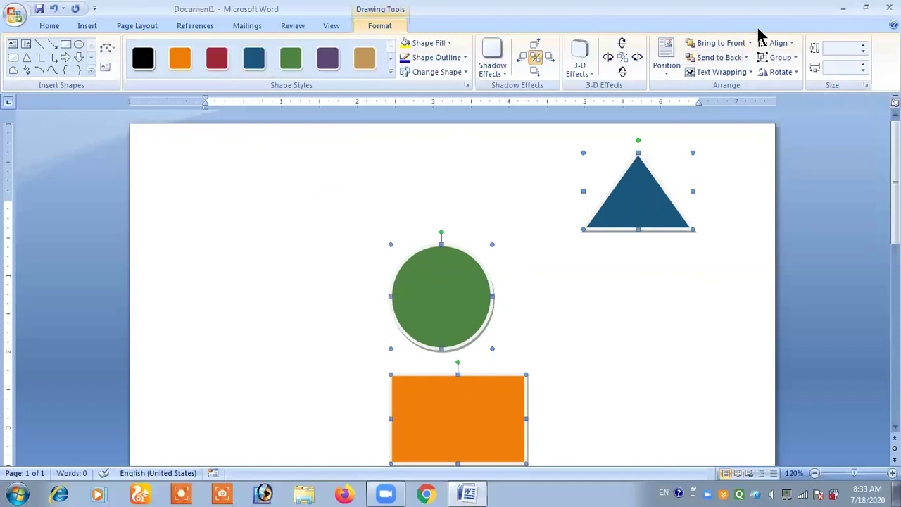
click(774, 43)
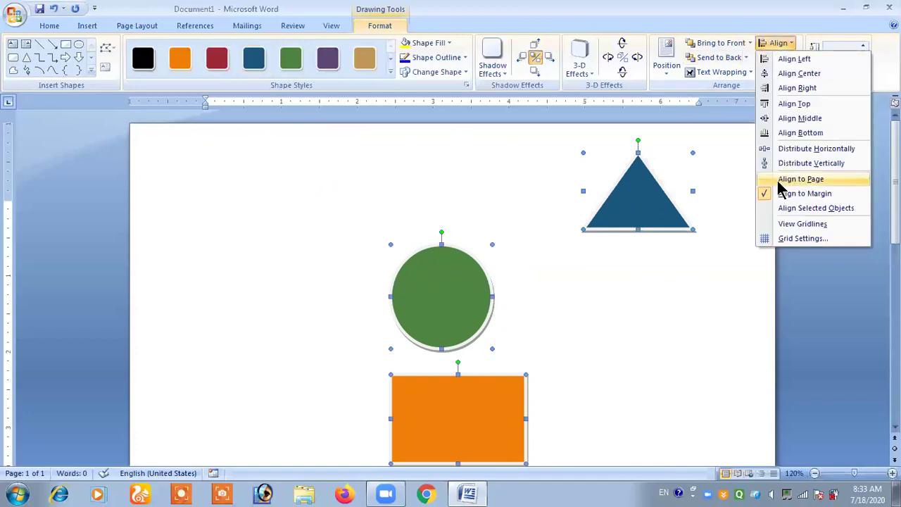
click(808, 209)
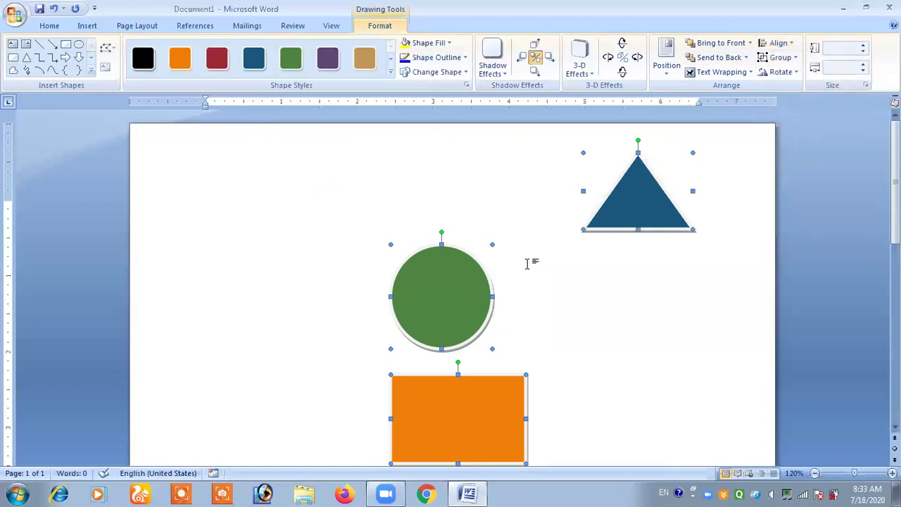
click(775, 42)
click(789, 59)
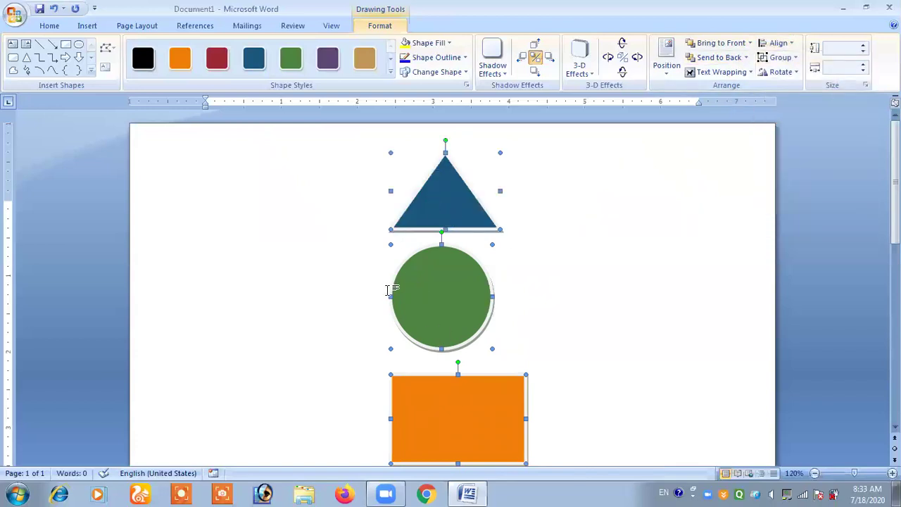
click(778, 44)
click(795, 73)
click(783, 44)
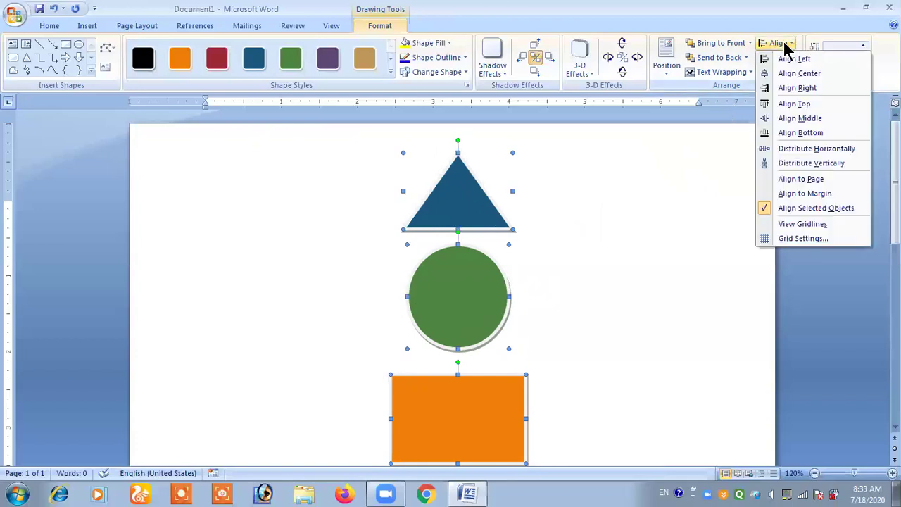
click(788, 88)
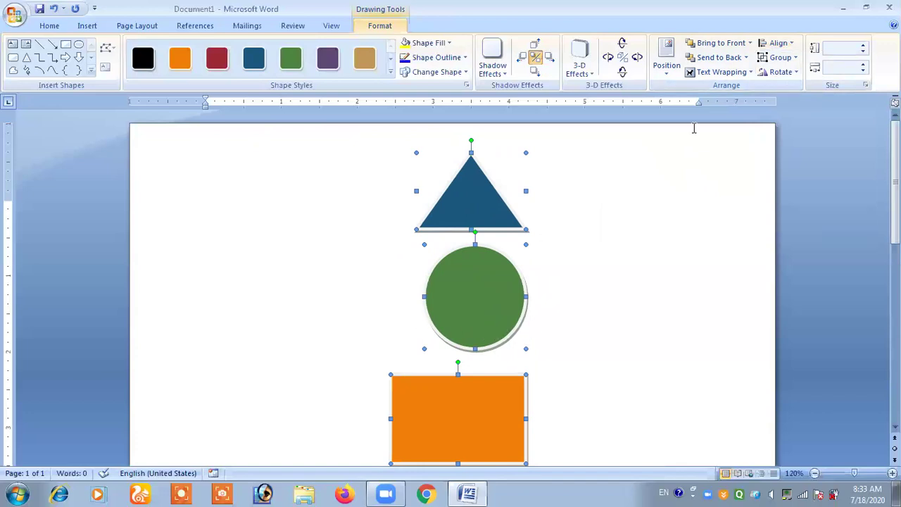
Step: Align the three shapes to the page's left edge, then switch alignment back to margins
click(780, 43)
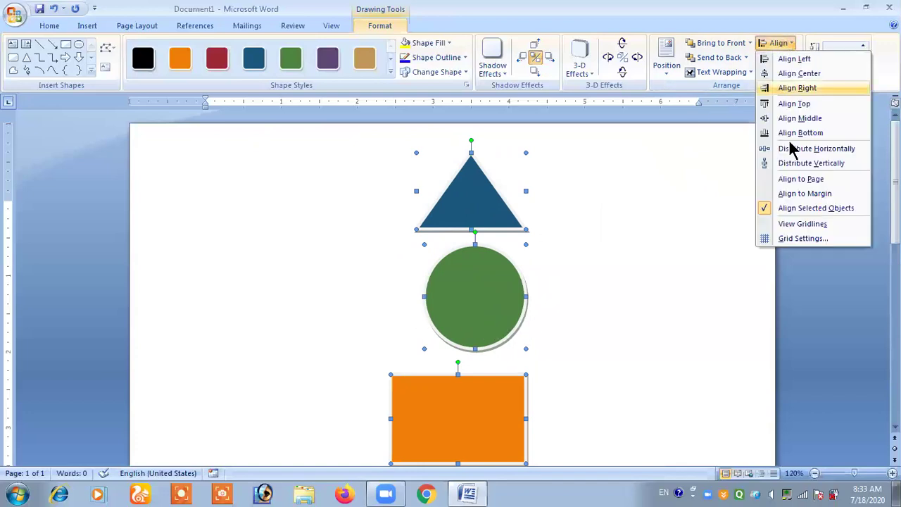
click(789, 183)
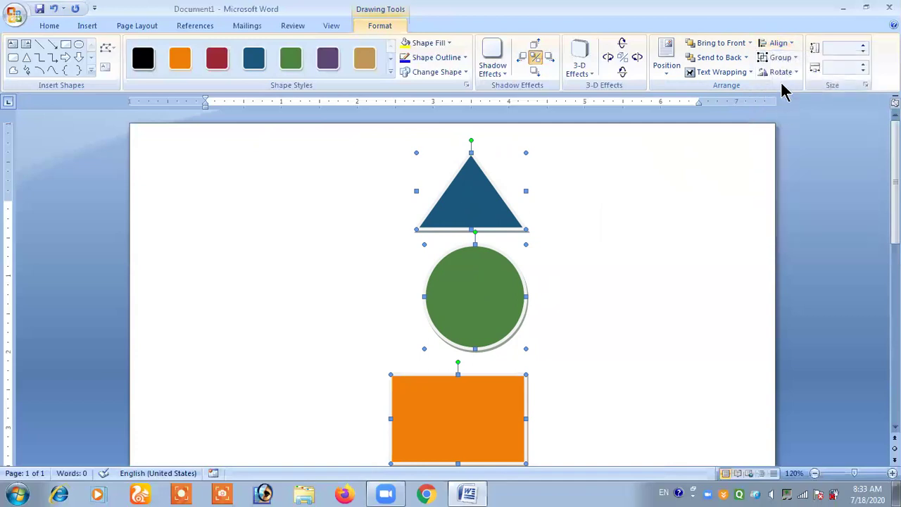
click(778, 45)
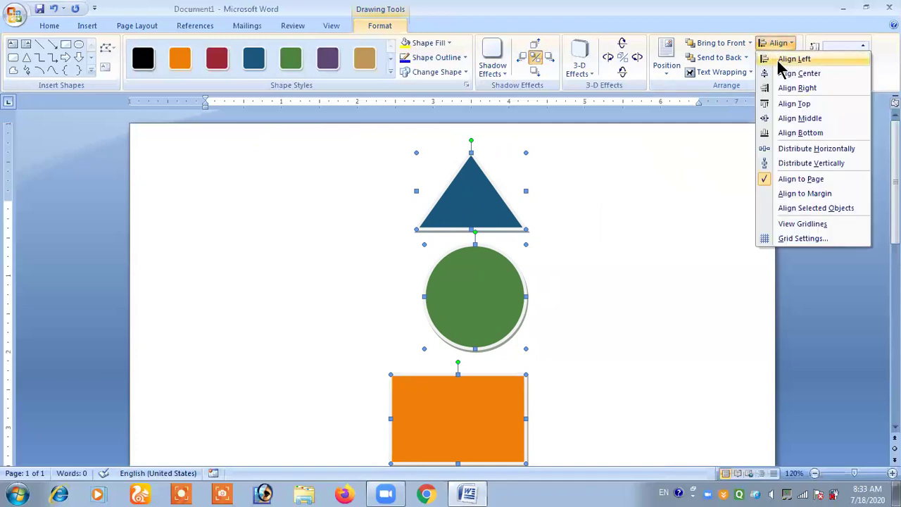
click(780, 60)
click(778, 44)
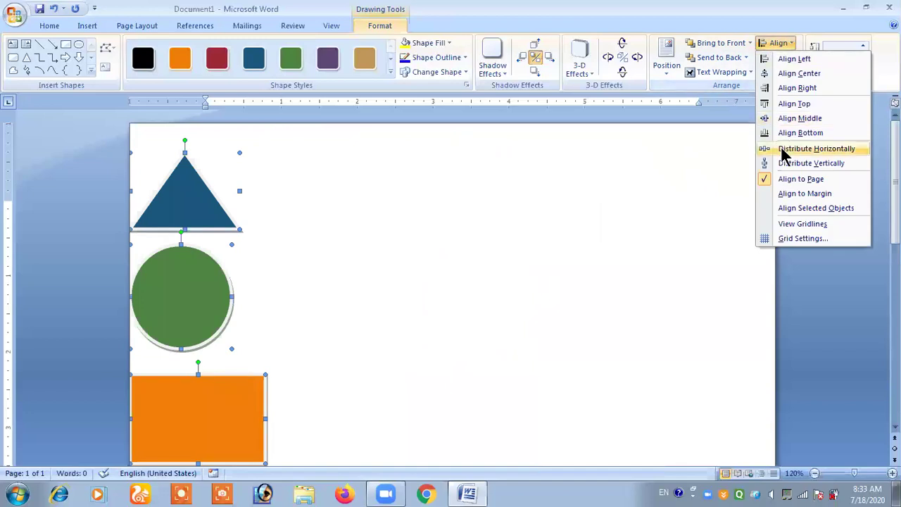
click(784, 194)
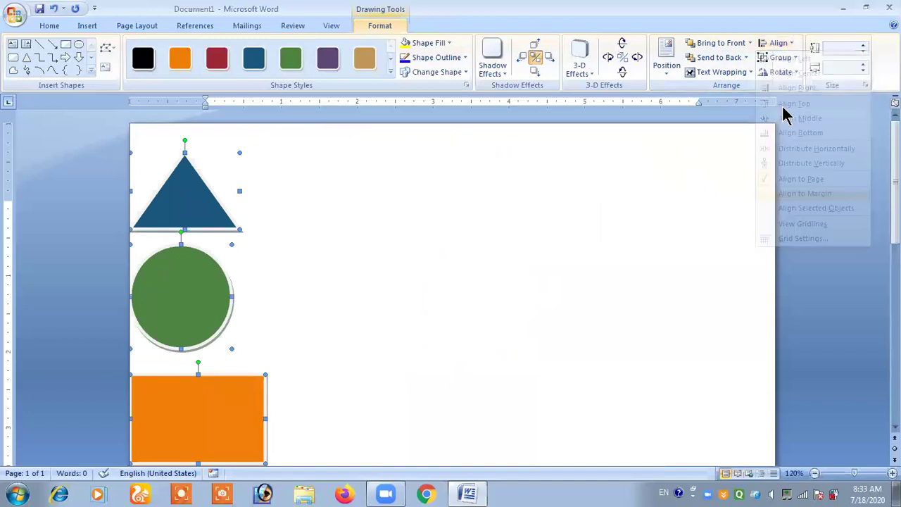
Step: Align the shapes left at the margin, then right-align them to each other on the rectangle's edge
click(779, 46)
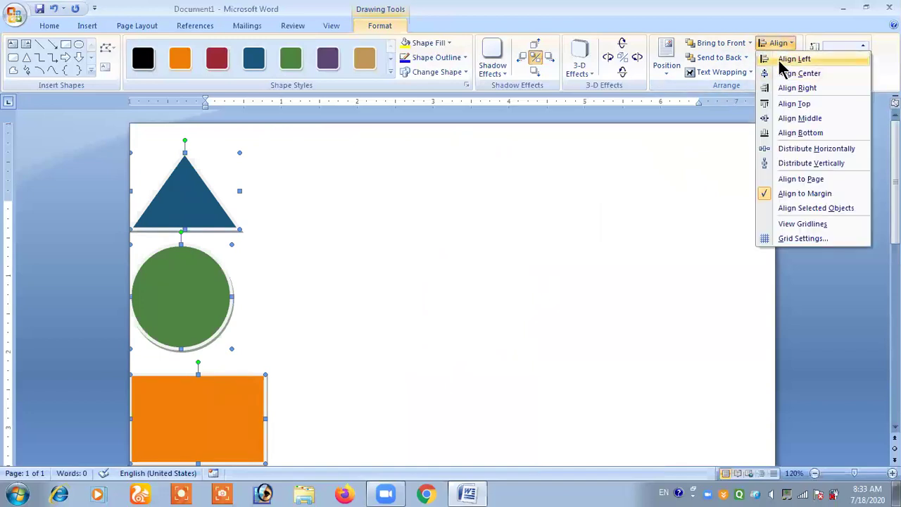
click(782, 62)
click(777, 42)
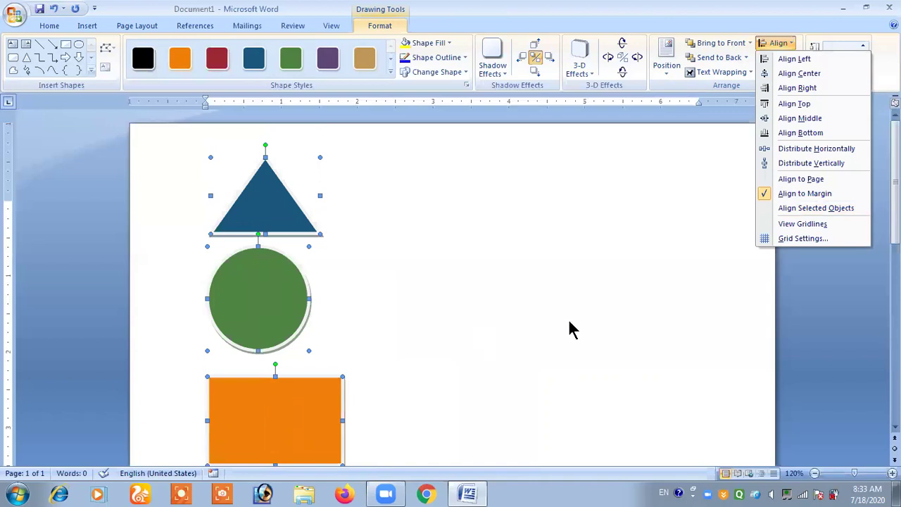
click(815, 210)
click(781, 43)
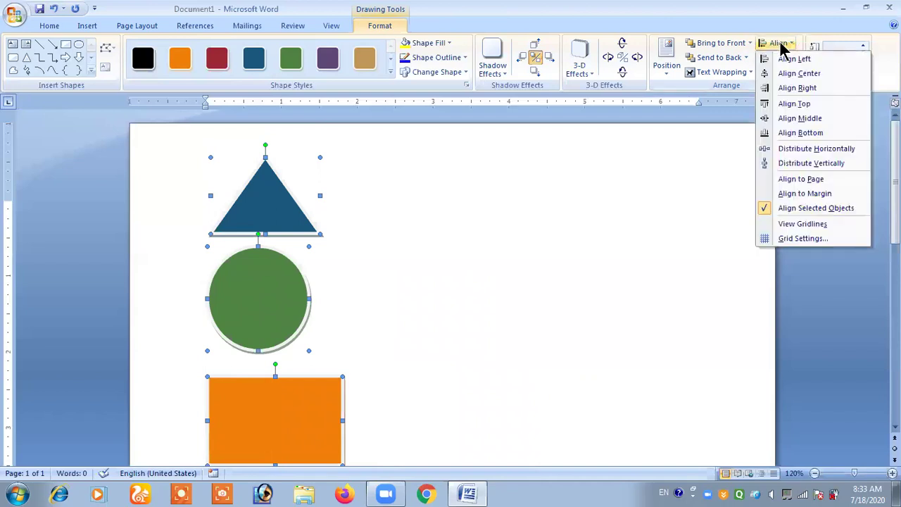
click(792, 88)
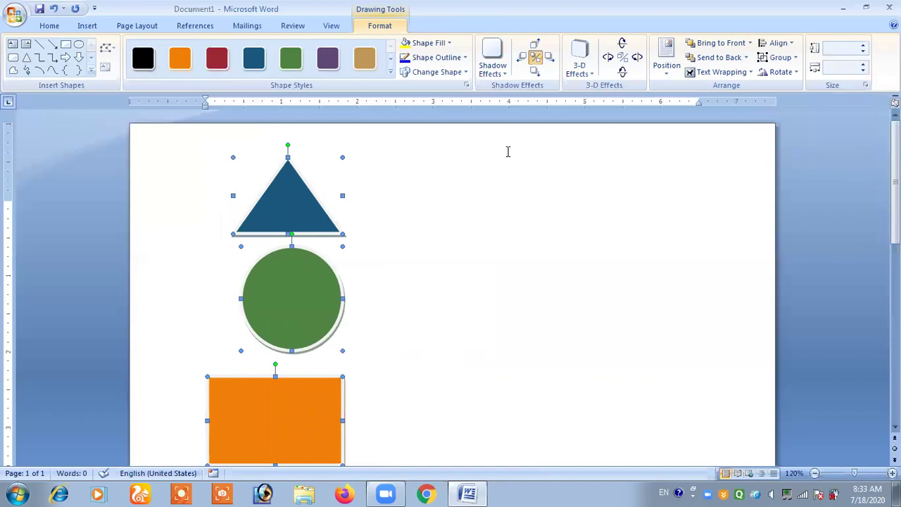
click(780, 44)
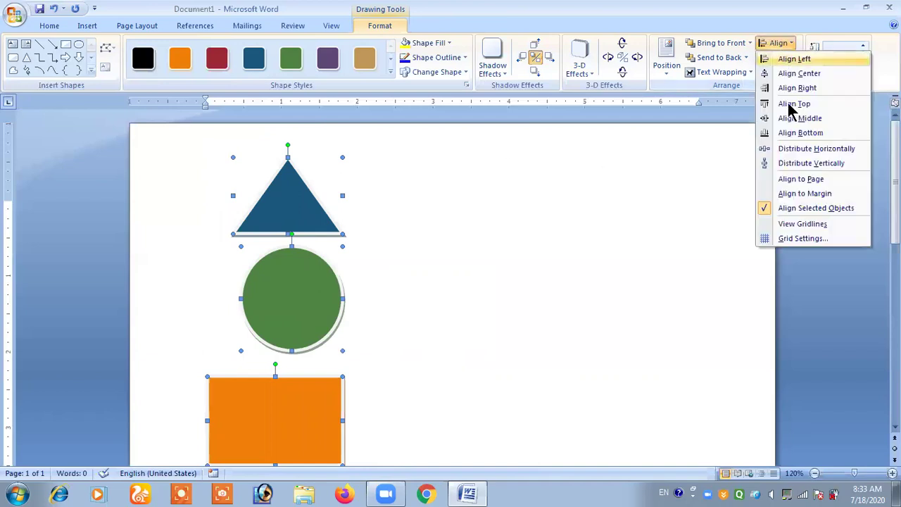
Step: Turn on gridlines and arrange circle, rectangle and triangle in a row across the top
click(809, 224)
click(635, 263)
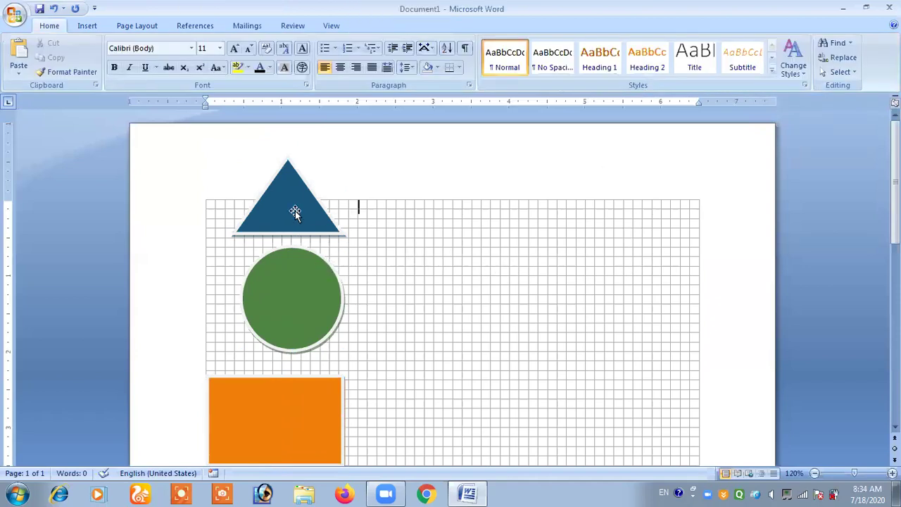
mouse_move(295, 211)
mouse_down()
mouse_move(454, 242)
mouse_move(468, 252)
mouse_up()
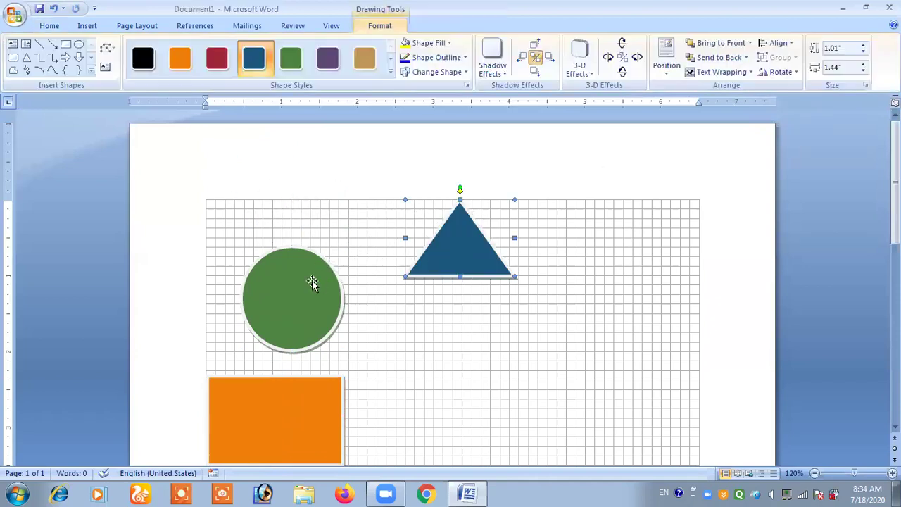
mouse_move(303, 259)
mouse_down()
mouse_move(287, 237)
mouse_move(288, 246)
mouse_up()
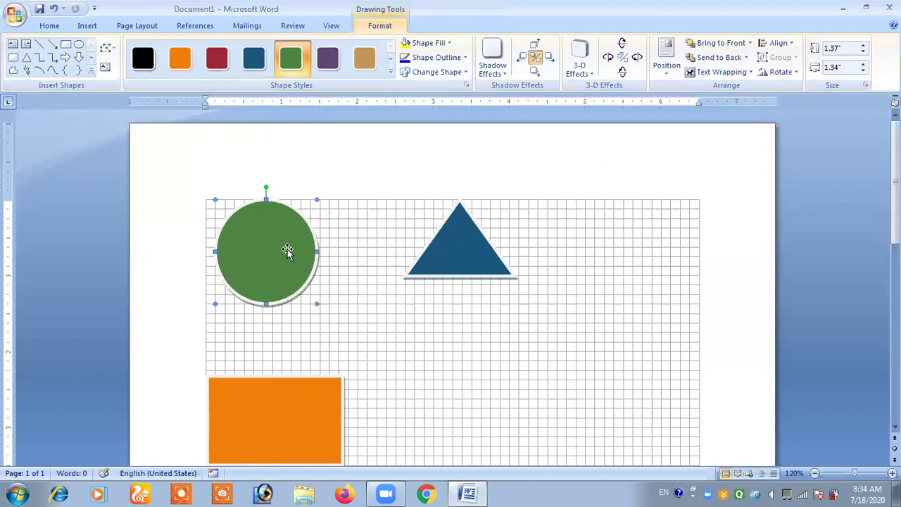
drag(294, 393, 416, 218)
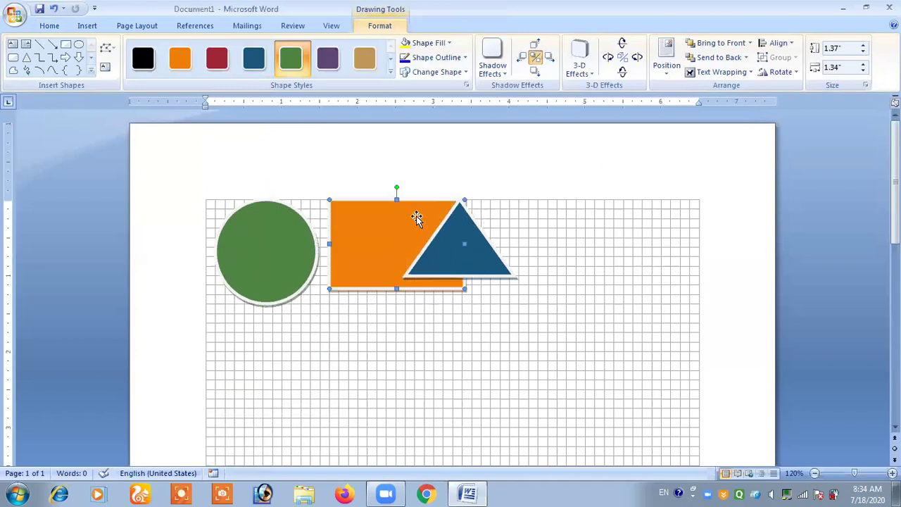
drag(457, 237, 516, 237)
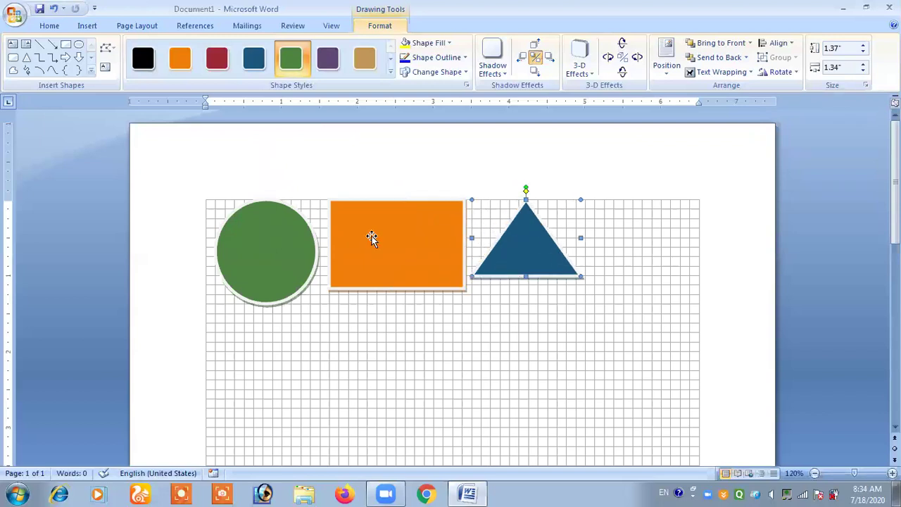
click(782, 41)
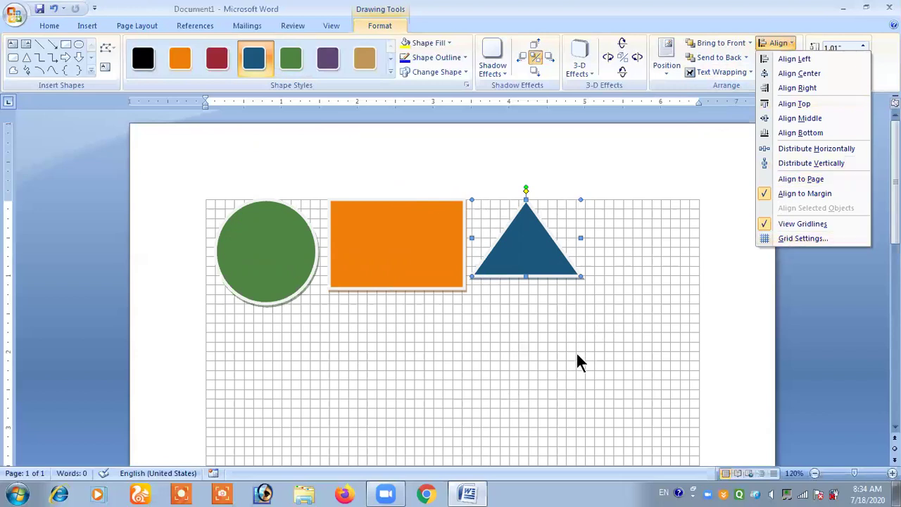
Step: Set the drawing grid to a coarser 0.5" horizontal and vertical spacing
click(777, 239)
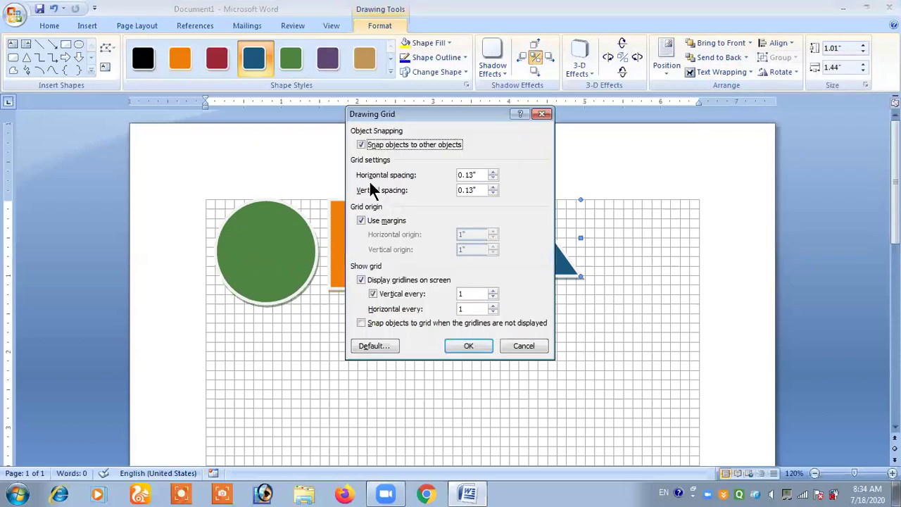
click(492, 173)
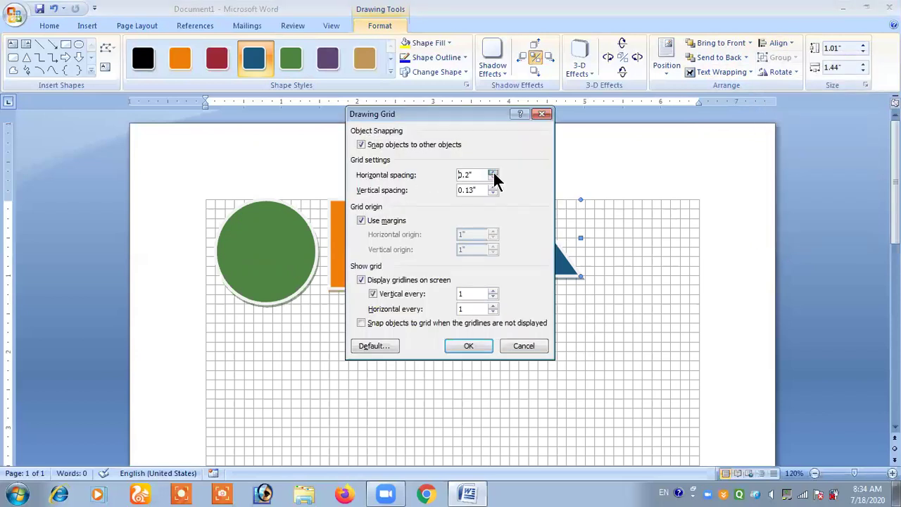
click(492, 187)
click(492, 187)
click(469, 345)
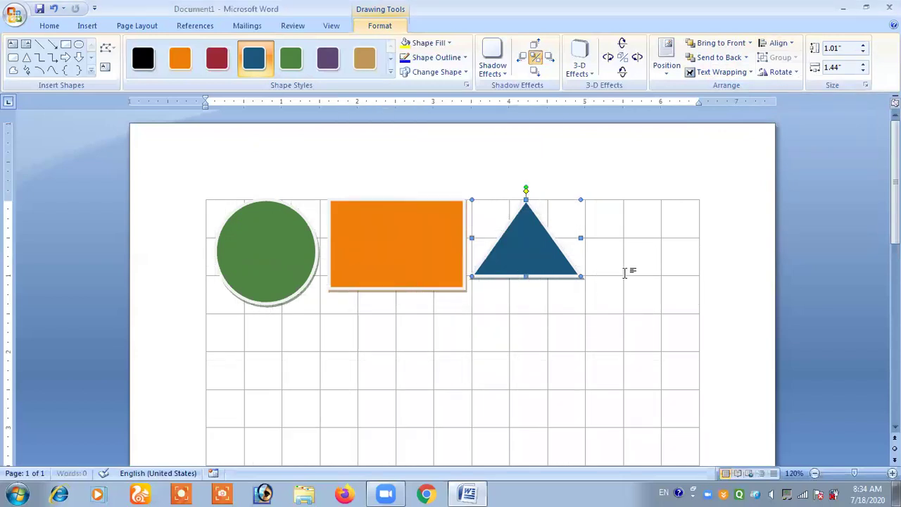
Step: Tighten the grid spacing back to 0.1" and hide the gridlines
click(781, 42)
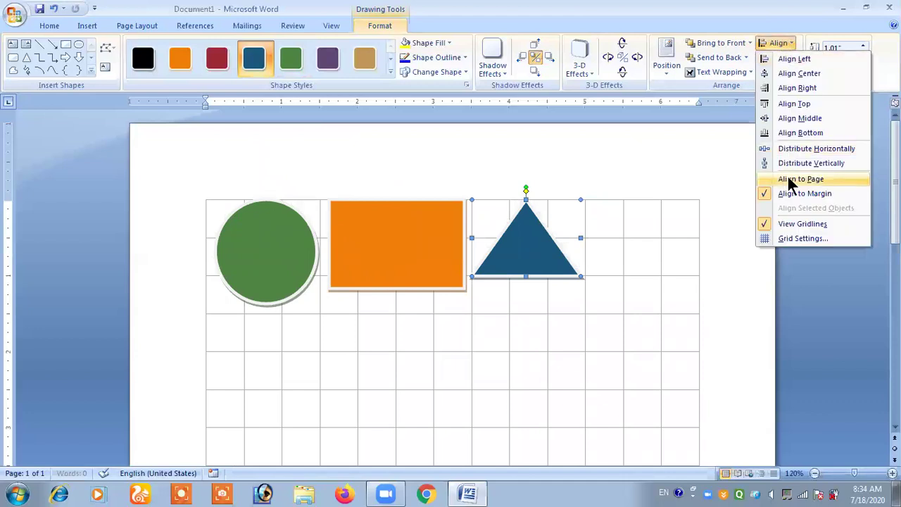
click(779, 238)
click(493, 172)
click(492, 172)
click(493, 178)
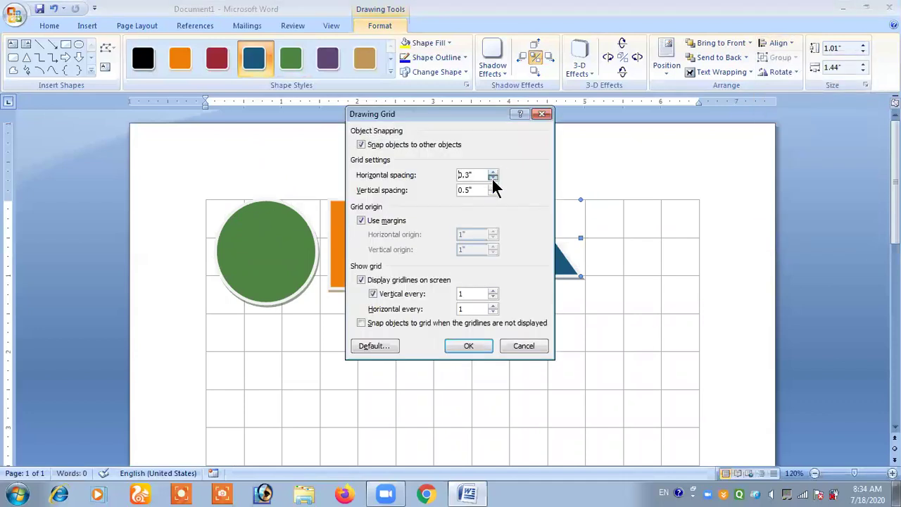
click(493, 179)
click(469, 345)
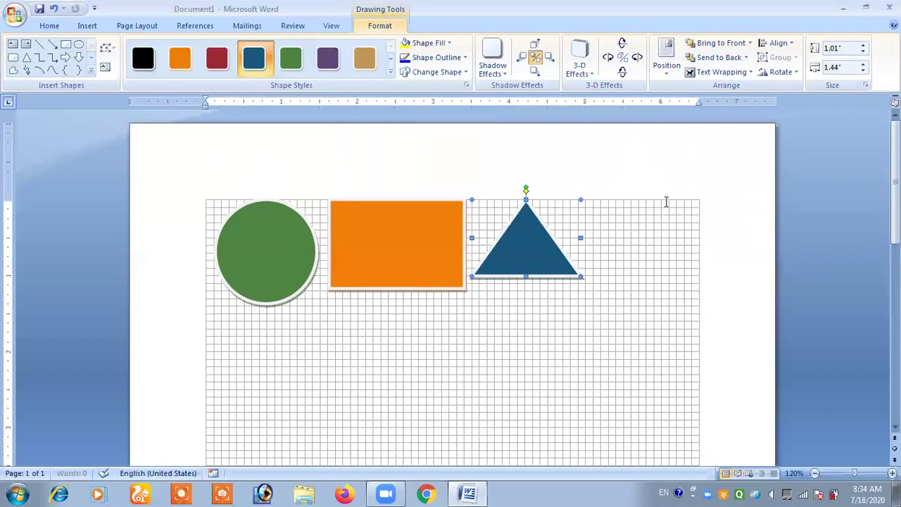
click(775, 44)
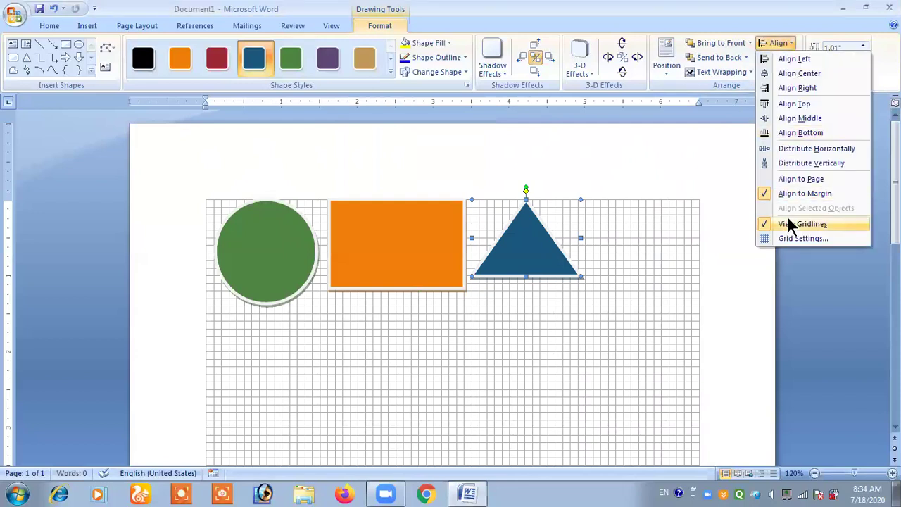
click(799, 223)
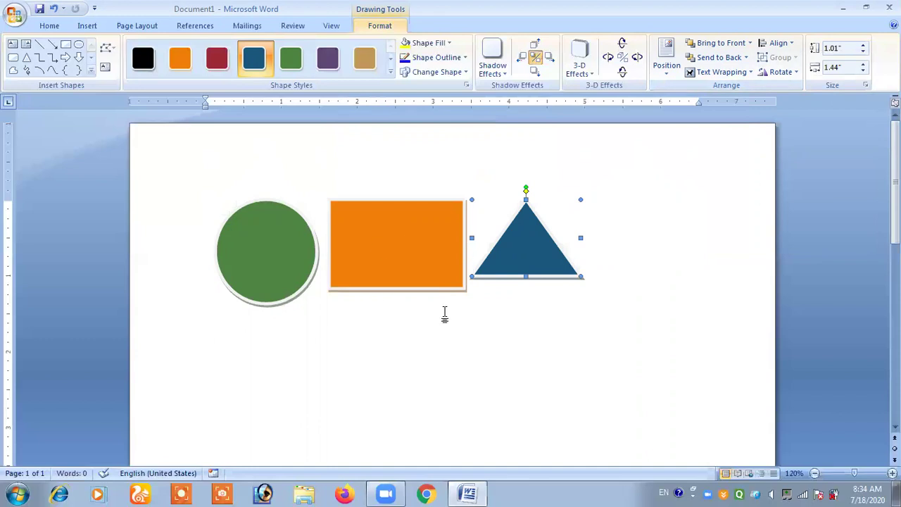
Step: Set the blue triangle on the orange rectangle as a roof, widened to match it
drag(425, 262, 463, 359)
click(528, 255)
drag(527, 255, 426, 276)
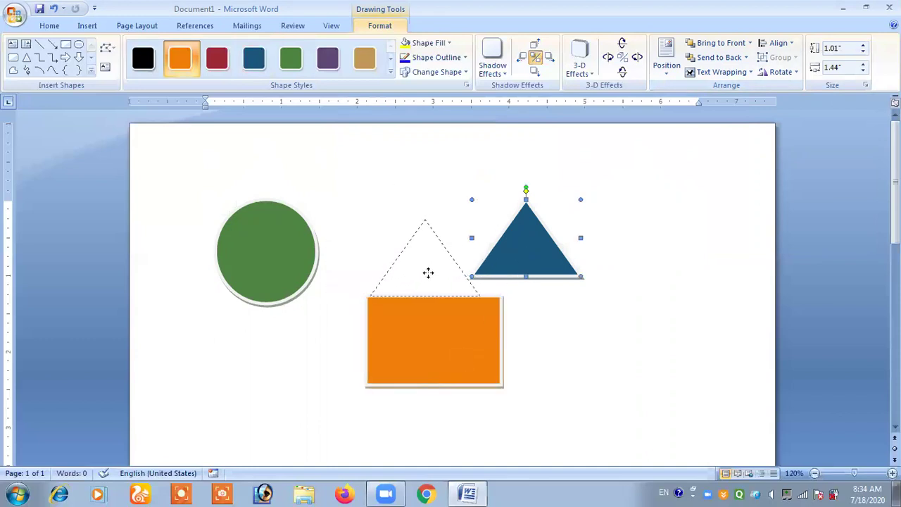
drag(479, 257, 501, 258)
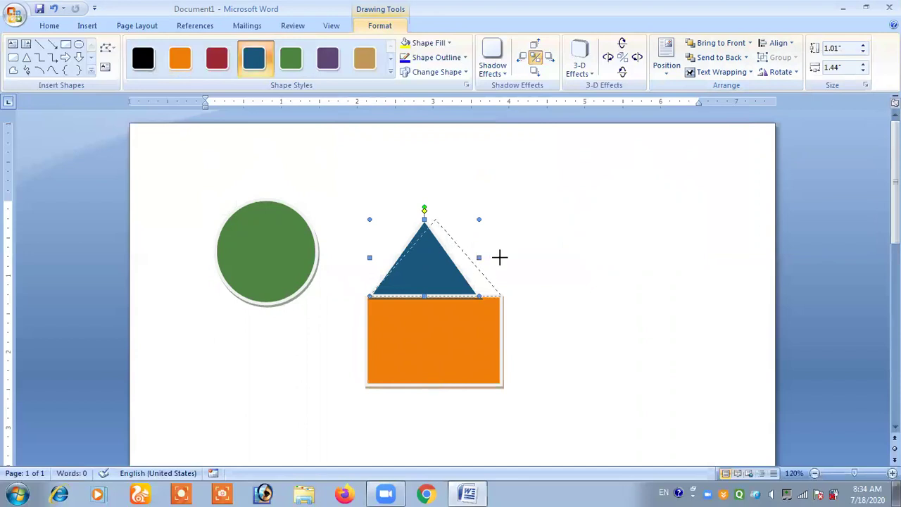
Step: Move the green circle into the rectangle, shrink it to an oval, and center it
drag(278, 259, 478, 362)
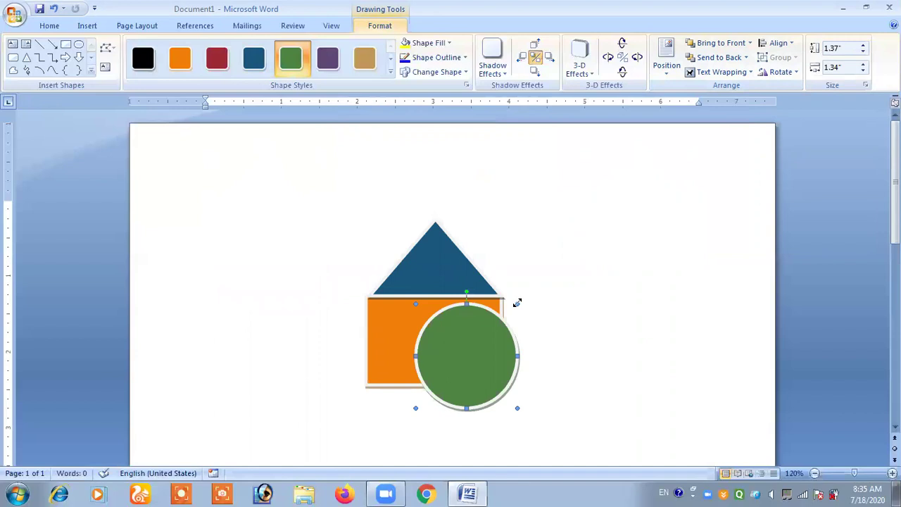
drag(517, 303, 485, 347)
drag(446, 372, 429, 341)
mouse_move(444, 261)
mouse_down()
mouse_move(483, 243)
mouse_move(446, 258)
mouse_up()
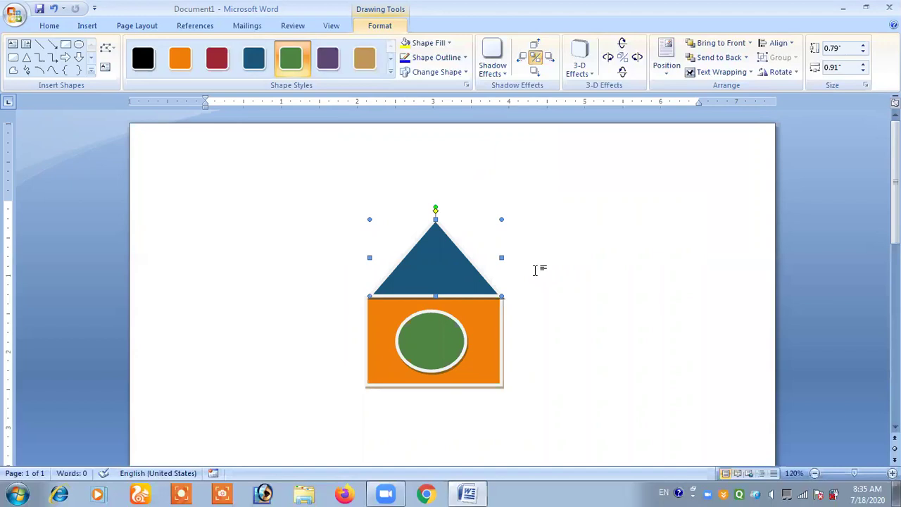
Step: Group the triangle, rectangle and circle into a single house shape
shift+click(447, 339)
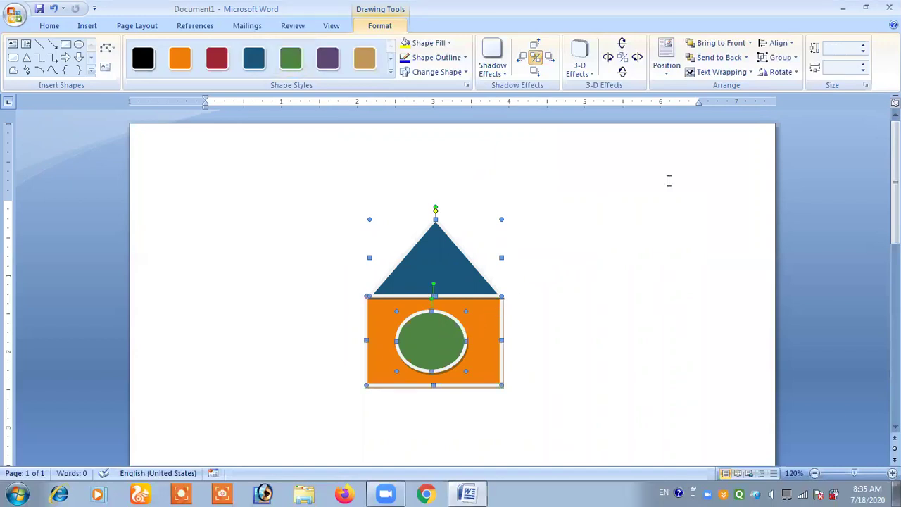
click(779, 59)
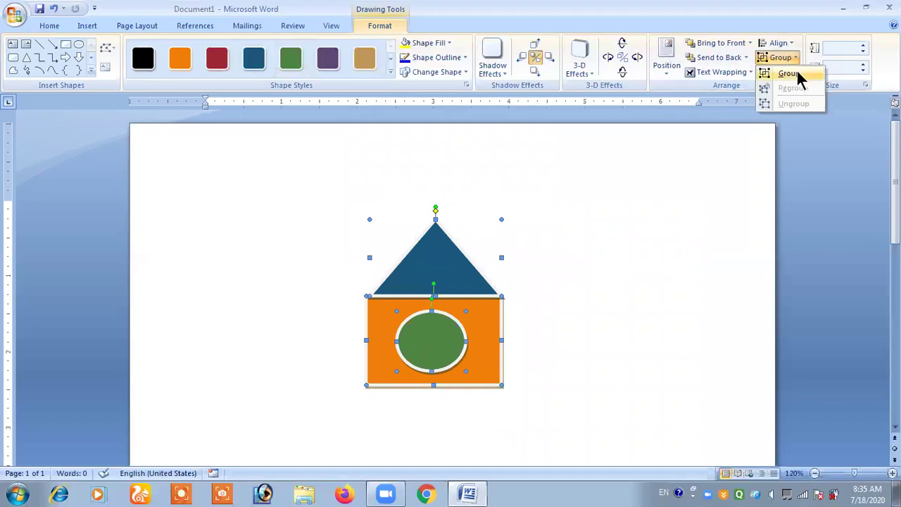
click(796, 69)
click(613, 226)
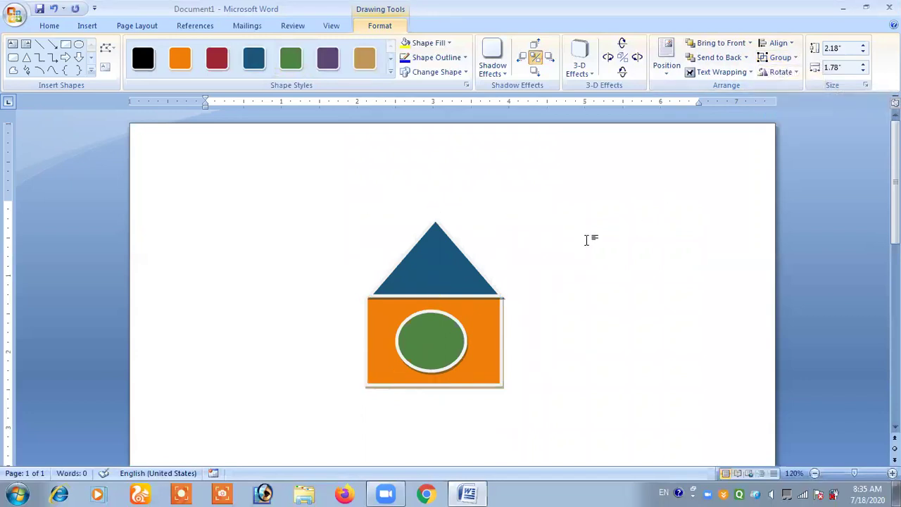
Step: Move the grouped house up and to the left on the page
drag(453, 264, 514, 228)
mouse_move(500, 297)
mouse_down()
mouse_move(396, 275)
mouse_move(366, 254)
mouse_up()
click(493, 258)
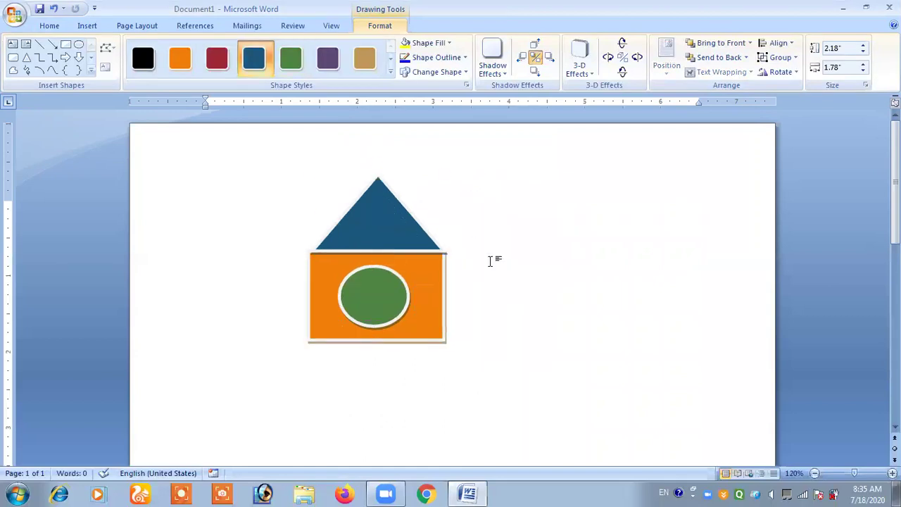
click(445, 332)
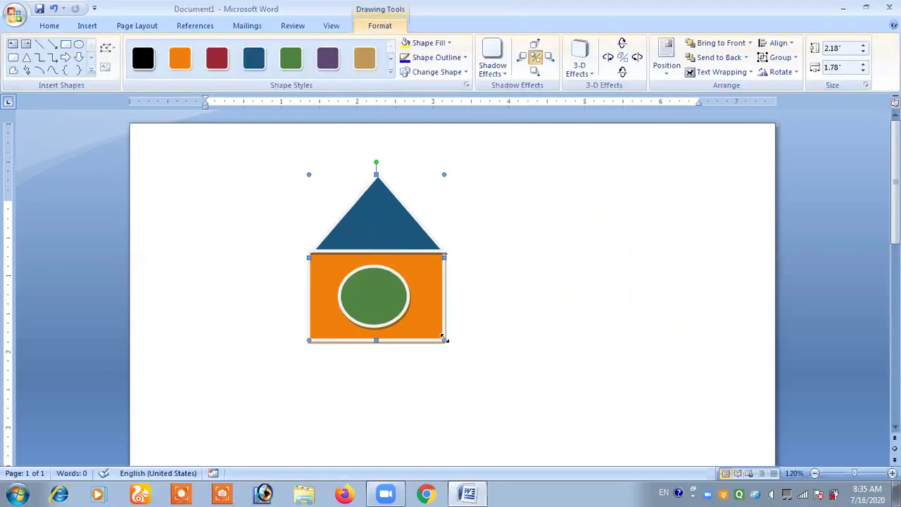
Step: Ungroup the house into separate shapes and nudge the triangle slightly upward
drag(444, 338, 446, 342)
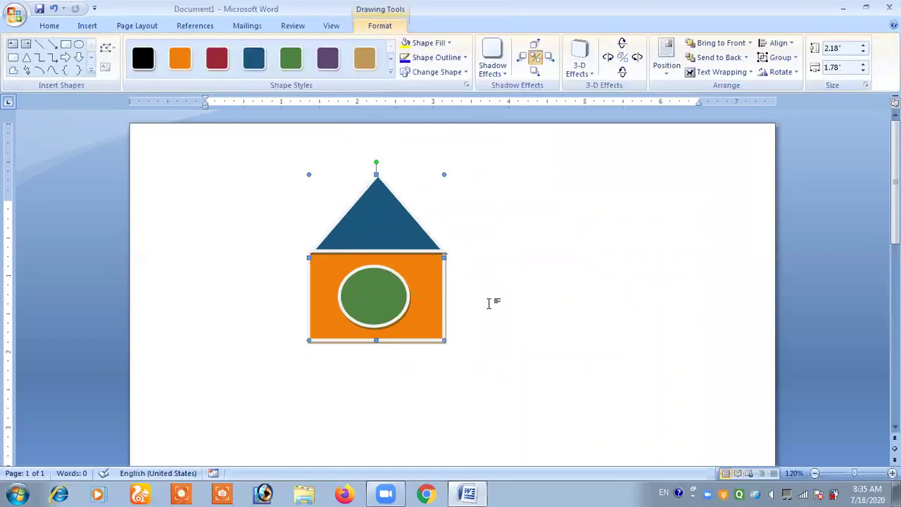
click(788, 62)
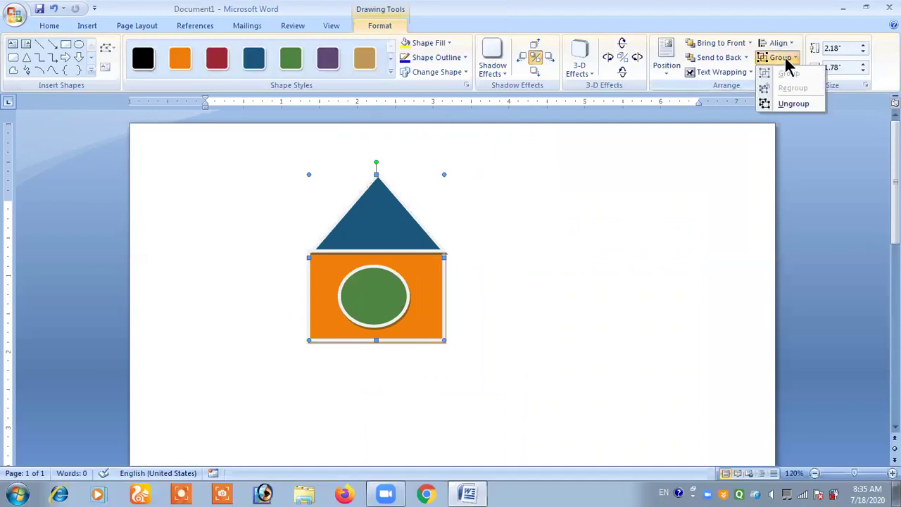
click(801, 104)
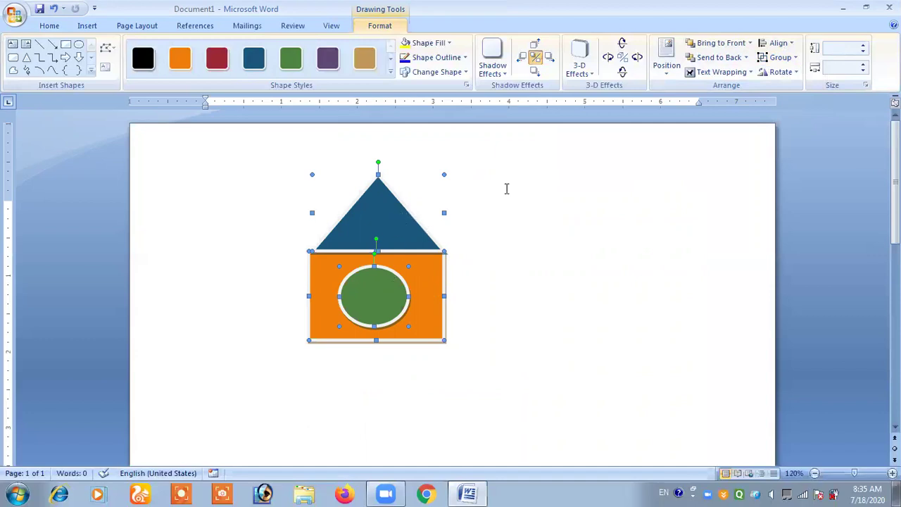
click(506, 189)
mouse_move(401, 221)
mouse_down()
mouse_move(435, 213)
mouse_move(402, 214)
mouse_up()
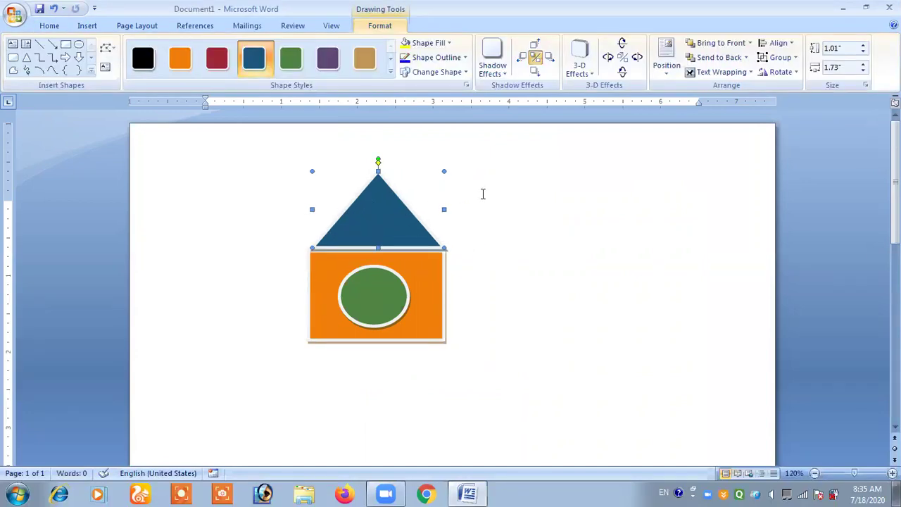
Step: Regroup the house shapes and shift the group slightly right
click(763, 53)
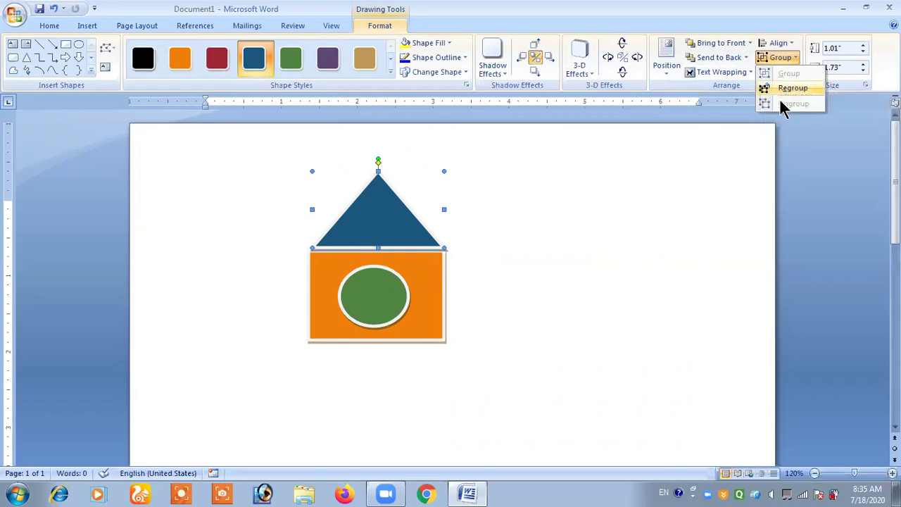
click(793, 87)
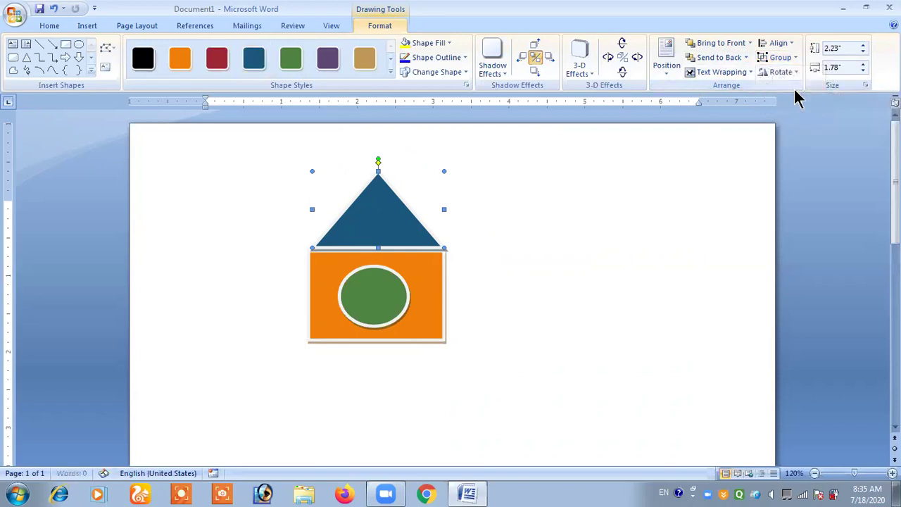
click(563, 239)
mouse_move(407, 241)
mouse_down()
mouse_move(477, 239)
mouse_move(413, 237)
mouse_up()
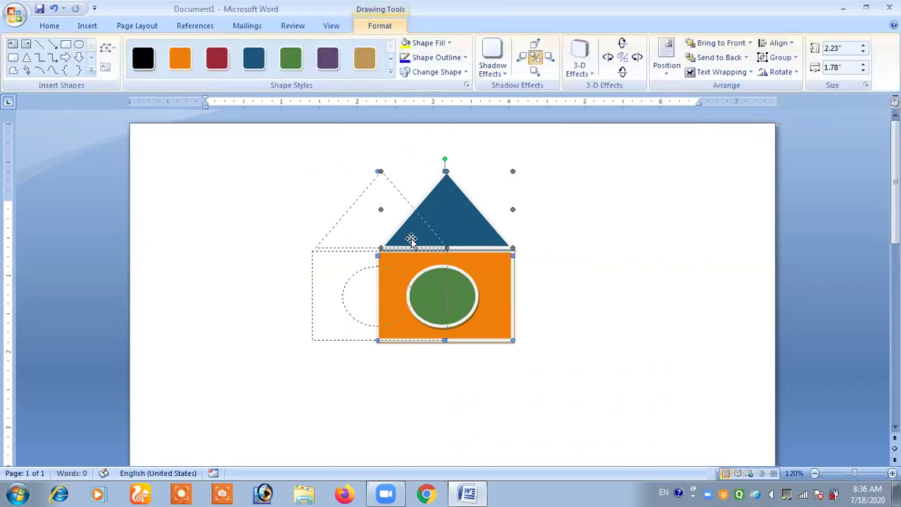
click(780, 59)
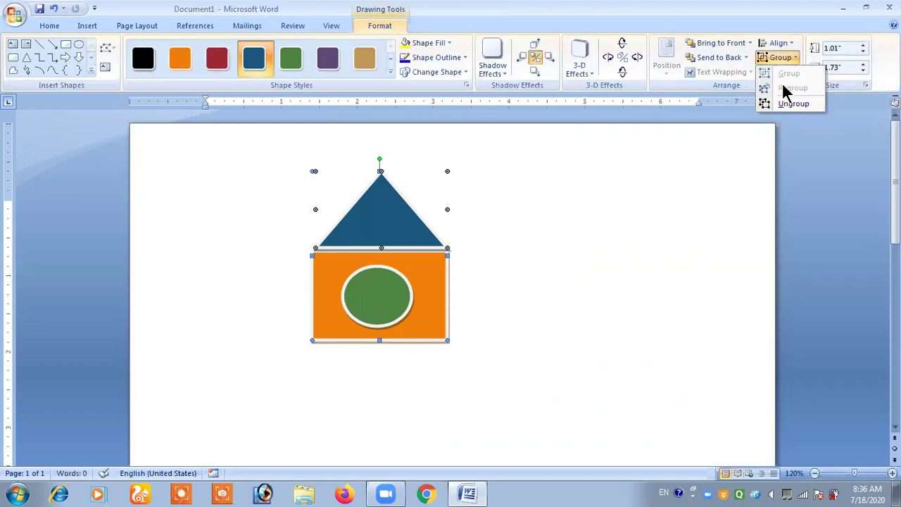
click(775, 93)
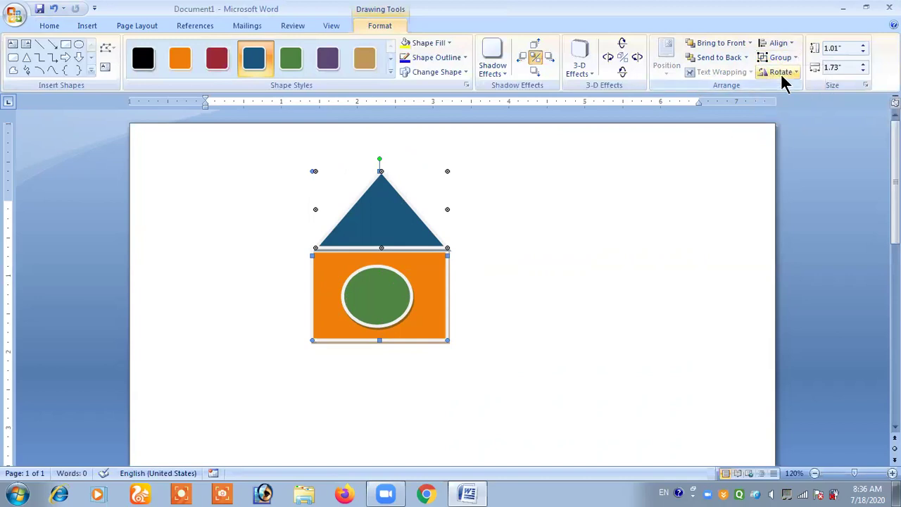
click(780, 74)
click(595, 223)
click(390, 230)
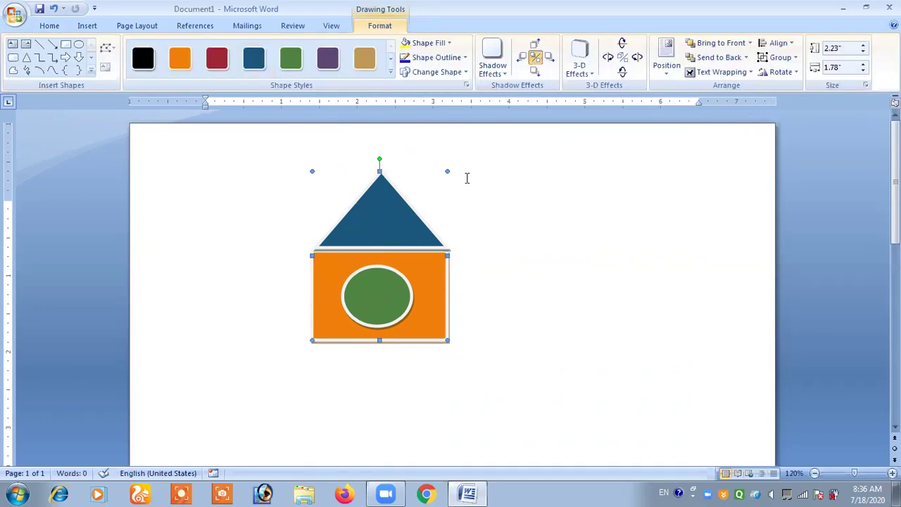
click(791, 73)
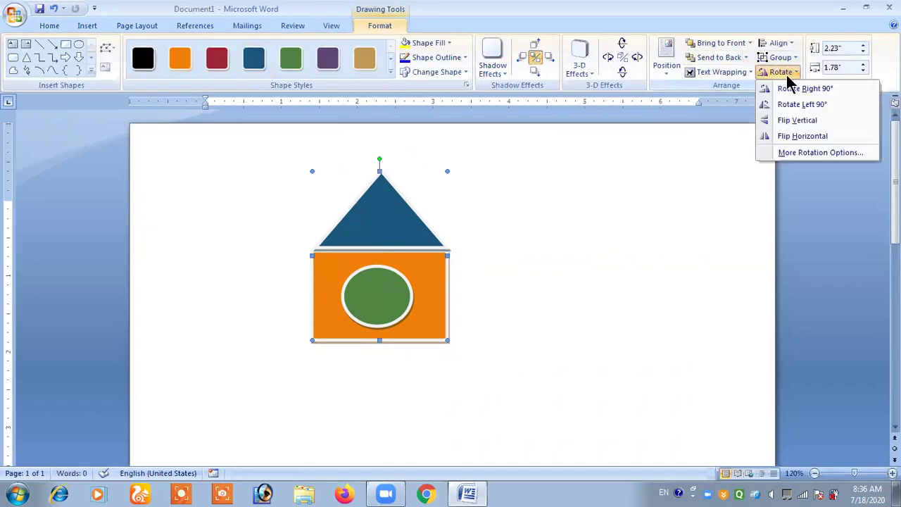
click(786, 87)
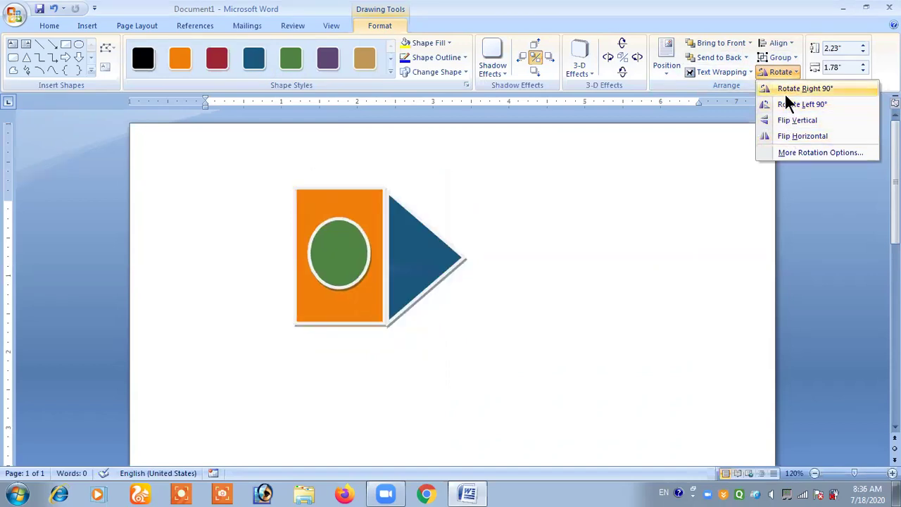
click(661, 173)
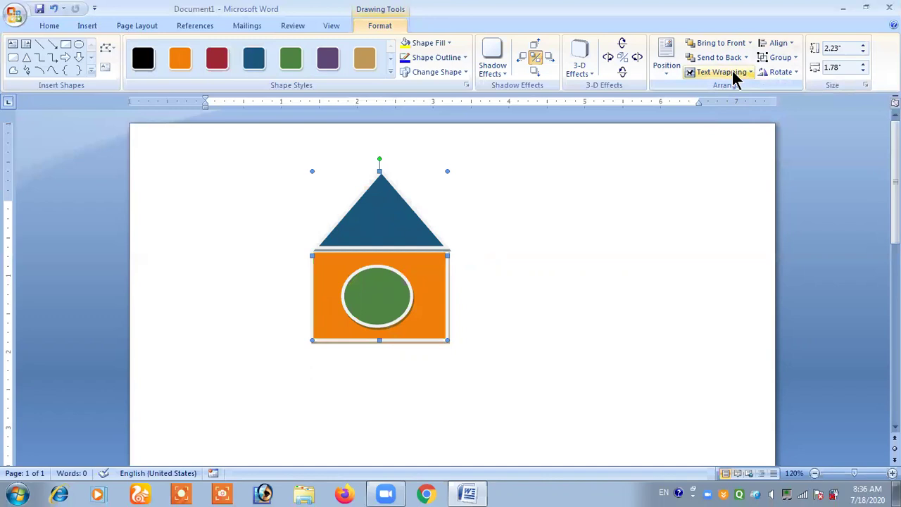
Step: Check the Text Wrapping menu without changes, then ungroup the house into triangle, rectangle and circle
click(731, 69)
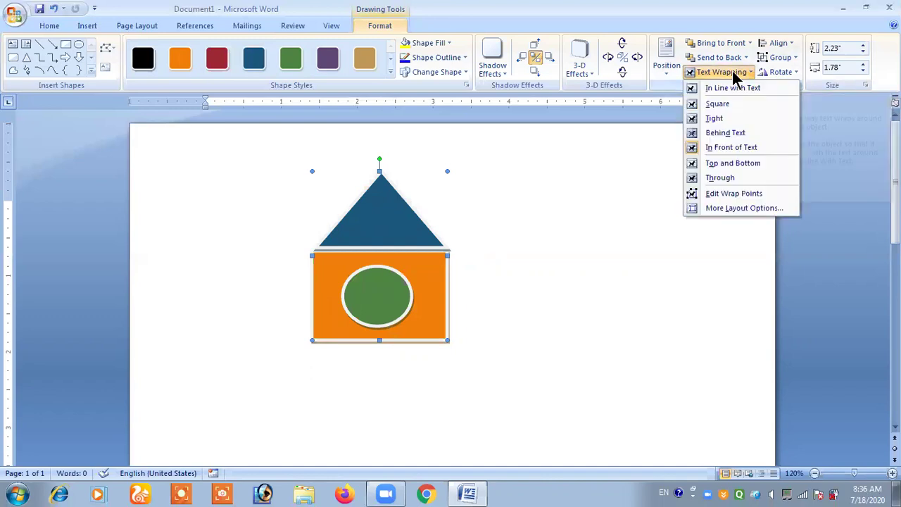
click(686, 80)
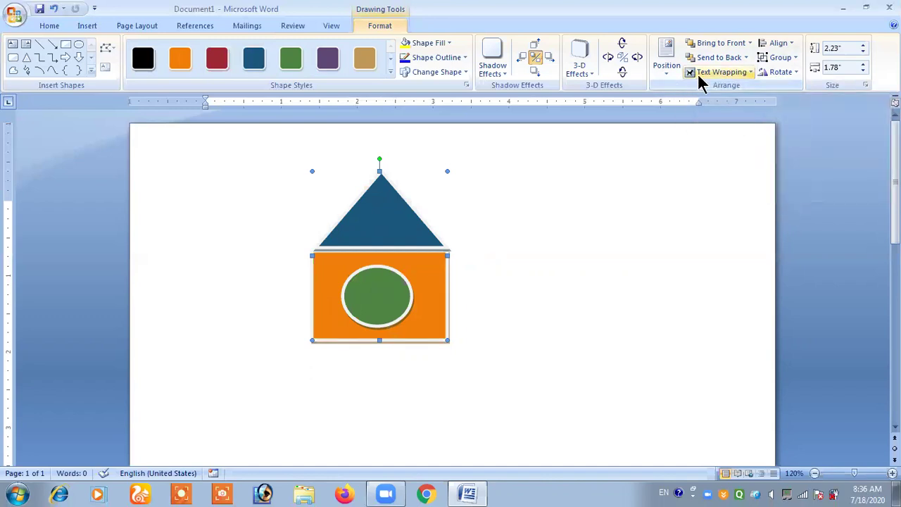
click(700, 73)
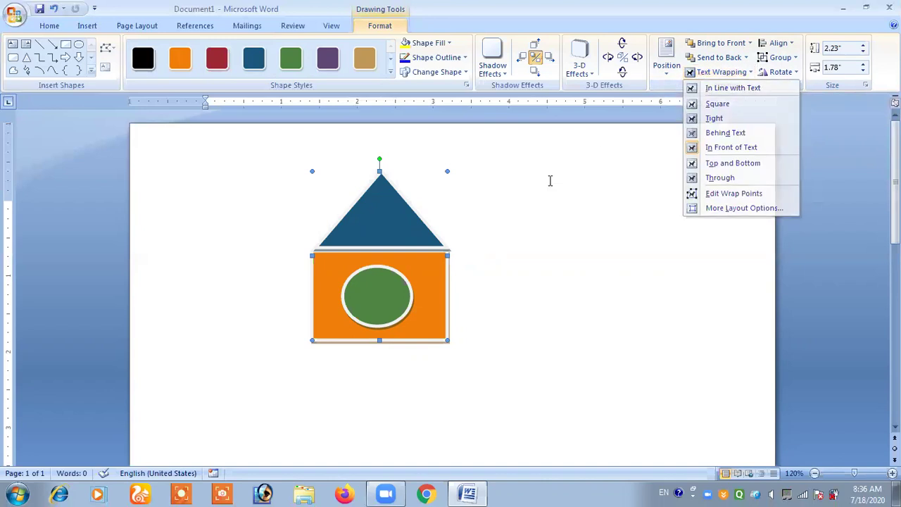
click(396, 255)
click(406, 215)
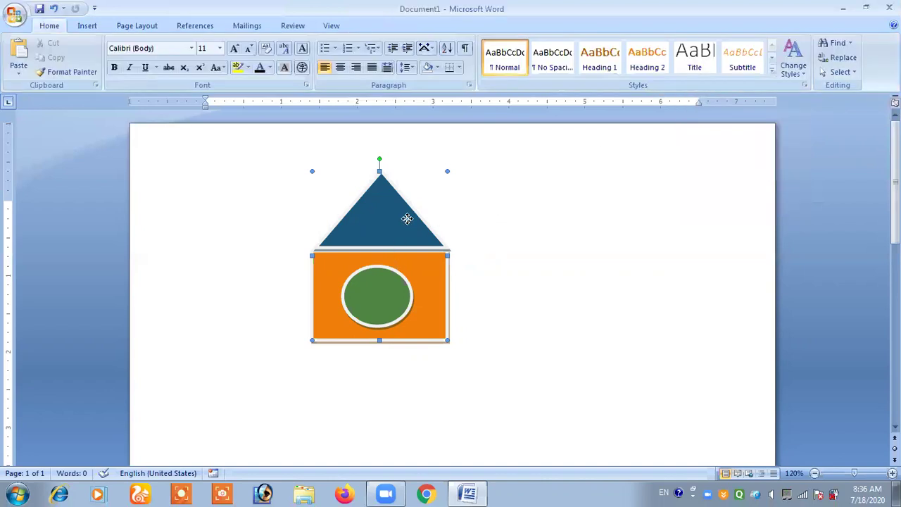
click(780, 58)
click(778, 98)
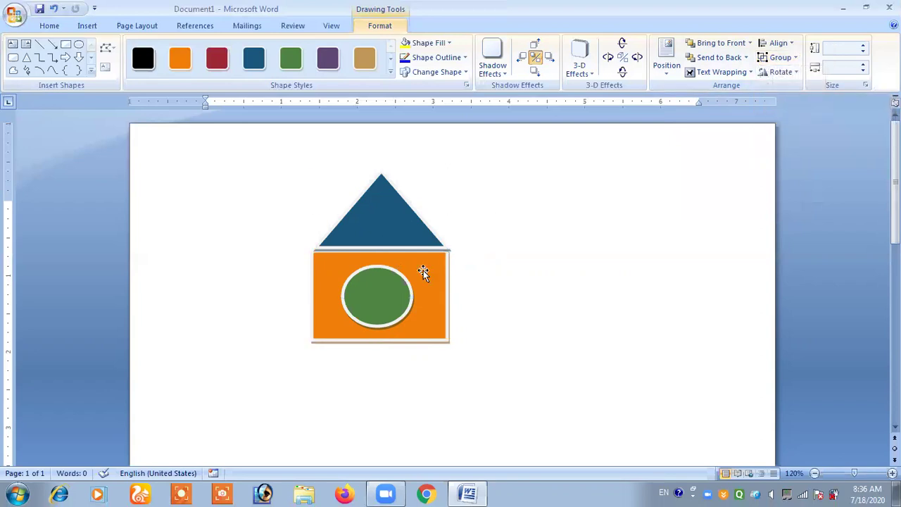
Step: Delete the blue triangle and the orange rectangle, leaving only the green circle
drag(423, 270, 504, 308)
click(411, 236)
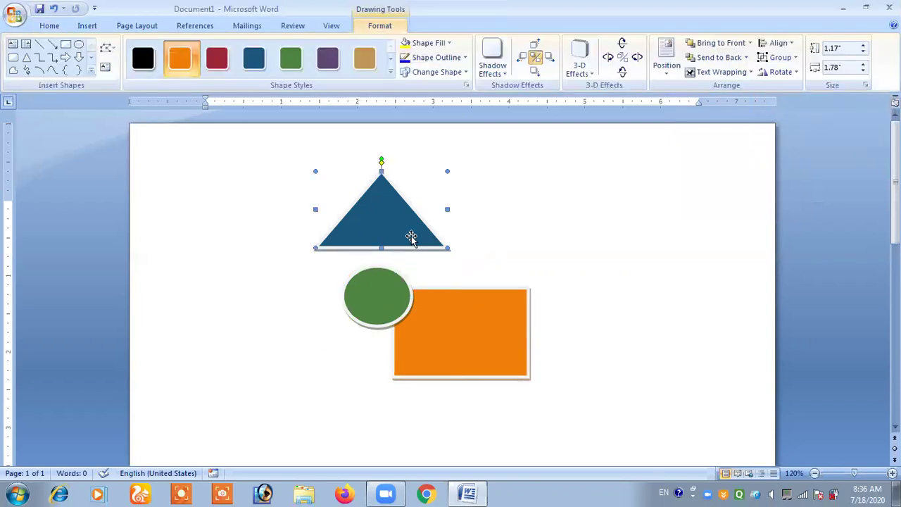
key(Delete)
click(470, 323)
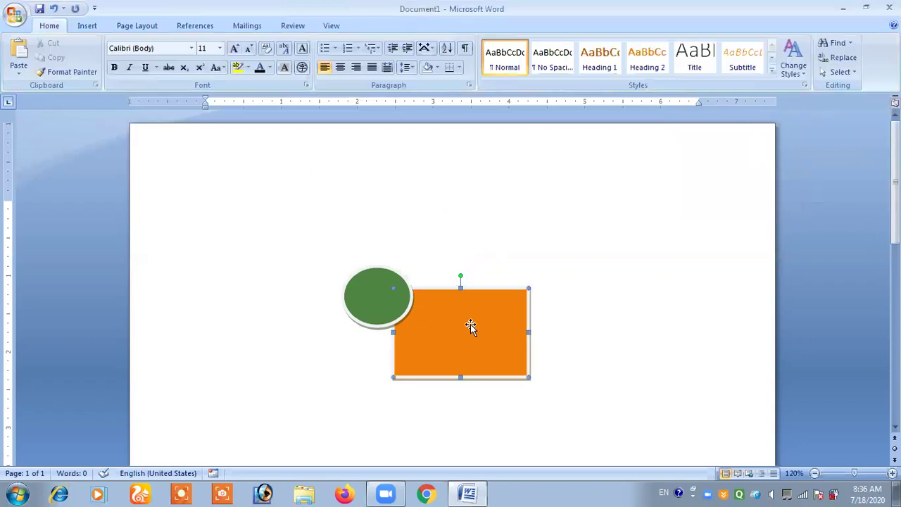
key(Delete)
Step: Enlarge the green circle to about 1.33" by 1.53"
click(398, 293)
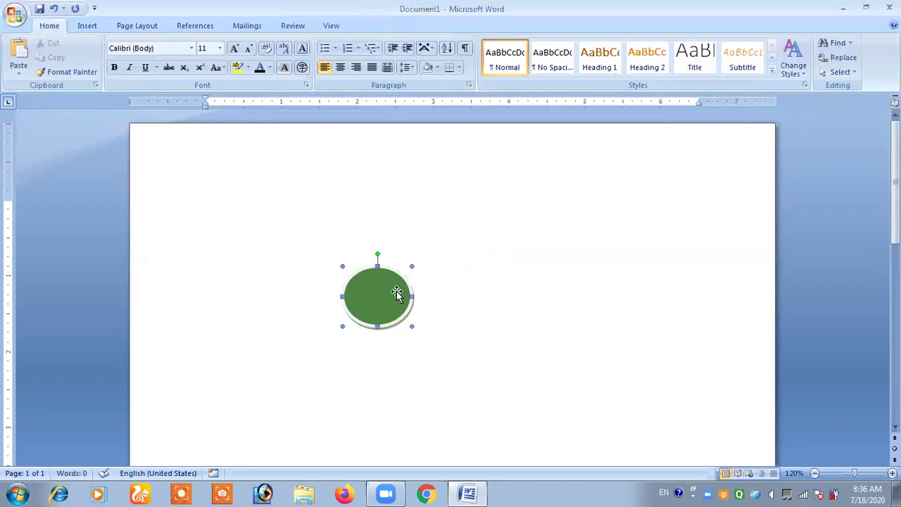
mouse_move(414, 328)
mouse_down()
mouse_move(459, 369)
mouse_move(347, 276)
mouse_up()
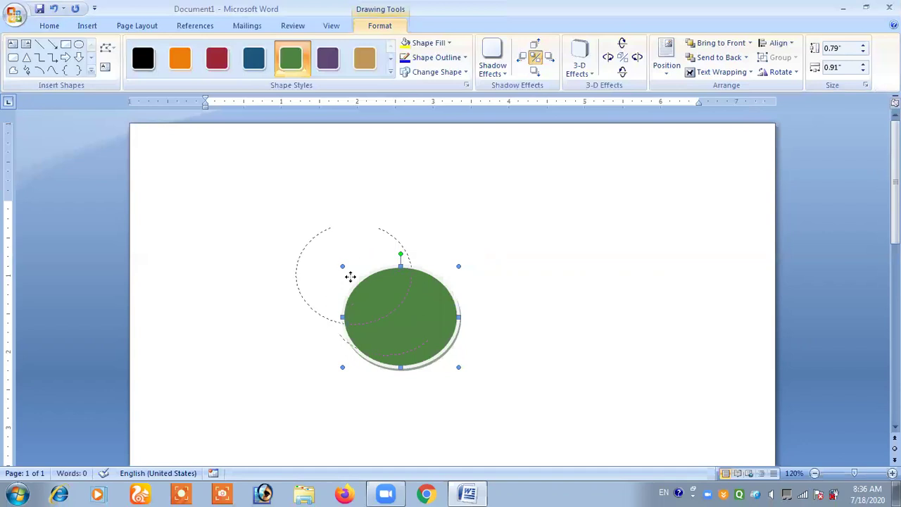
click(701, 71)
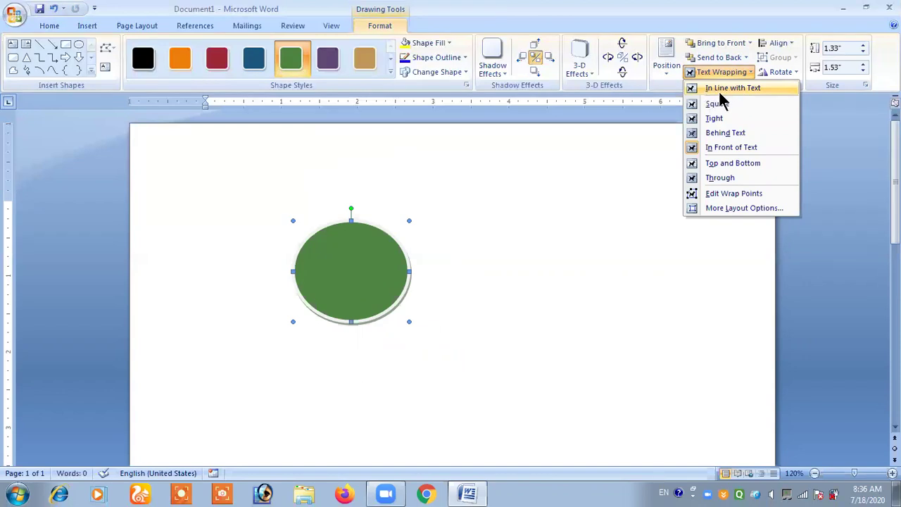
Step: Set the circle In Line with Text and type 'mnbmnbmnbmnbmnbmnbmnbmnbm' before it
click(721, 90)
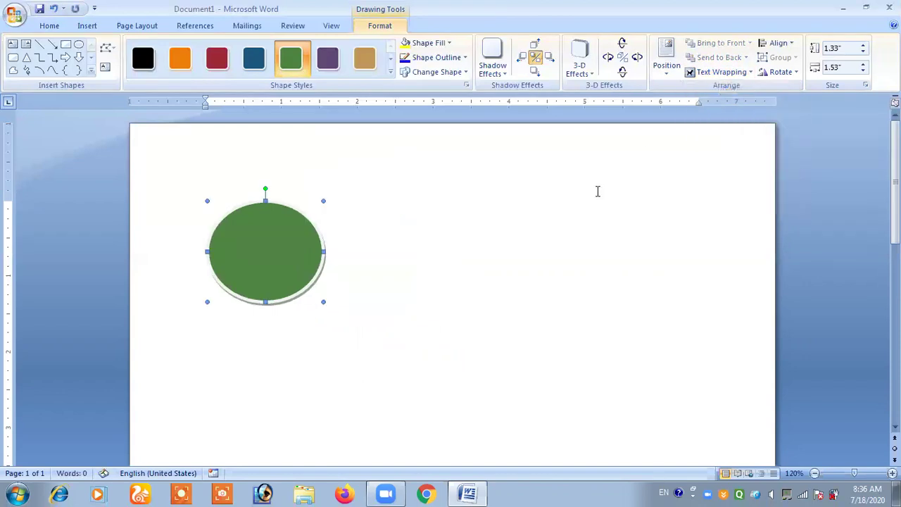
click(206, 301)
text(mnbmnbmnbmnbmnb)
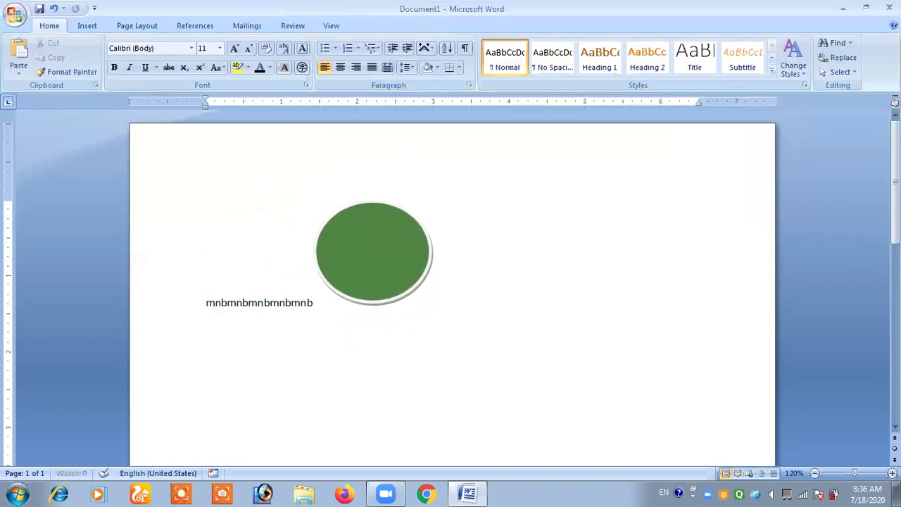
text(mnbmnbmnbm)
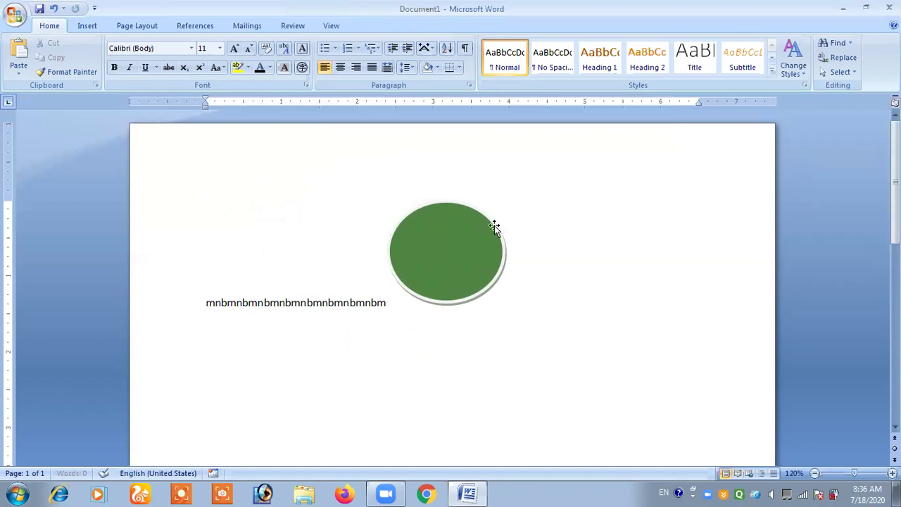
Step: Review the circle's wrapping choices, then trim the last letters off the filler line
click(449, 206)
double_click(446, 200)
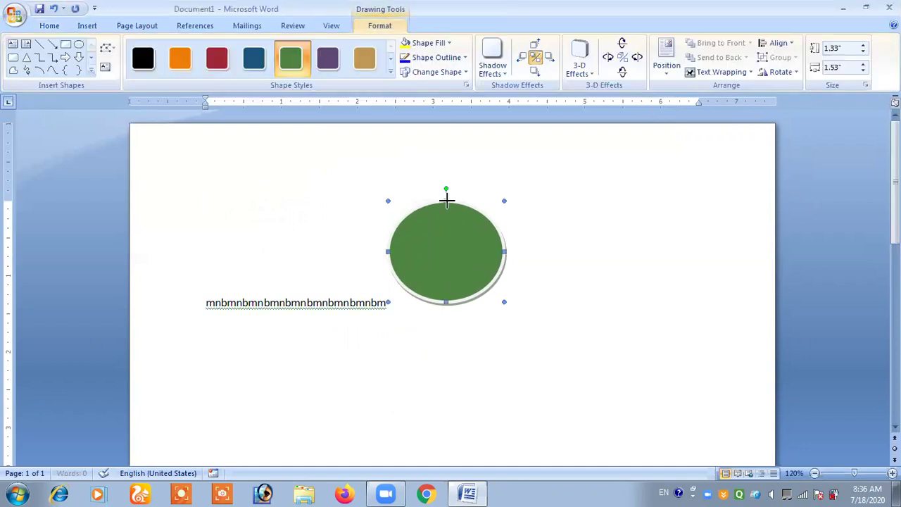
click(689, 73)
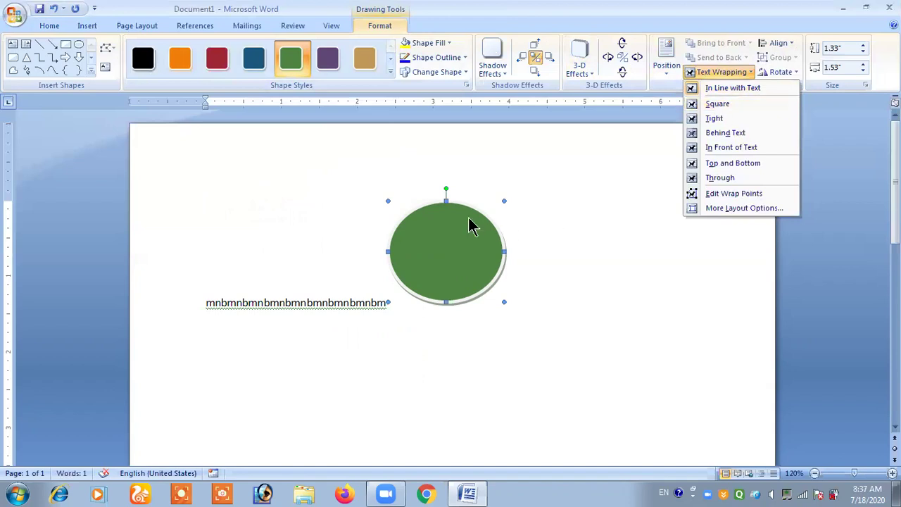
click(458, 278)
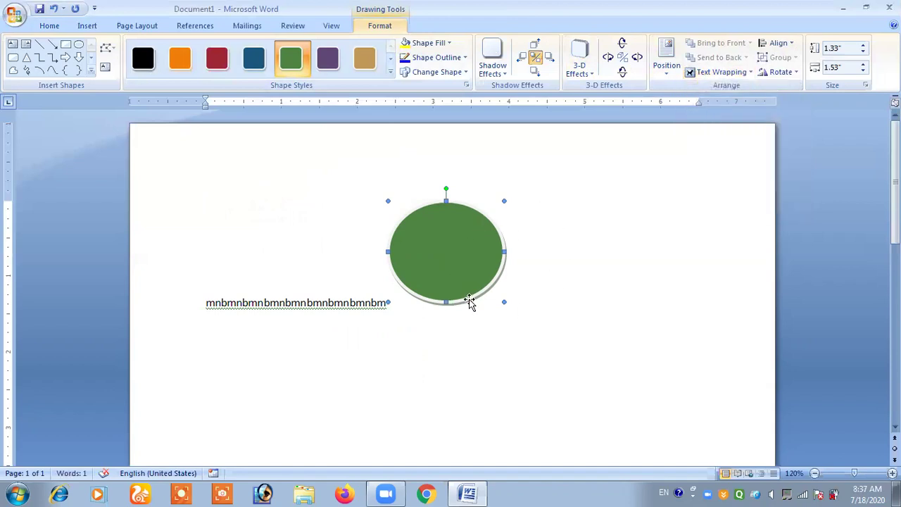
click(387, 302)
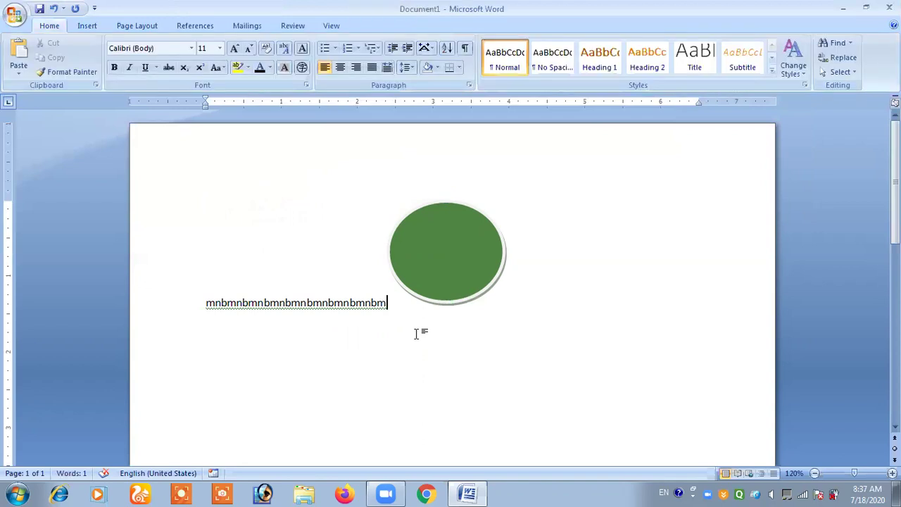
key(BackSpace)
key(BackSpace)
key(BackSpace)
key(BackSpace)
key(BackSpace)
key(BackSpace)
key(BackSpace)
key(BackSpace)
key(BackSpace)
key(BackSpace)
Step: Enter =rand() to generate sample paragraphs of text
text(=ra)
text(nd())
key(Return)
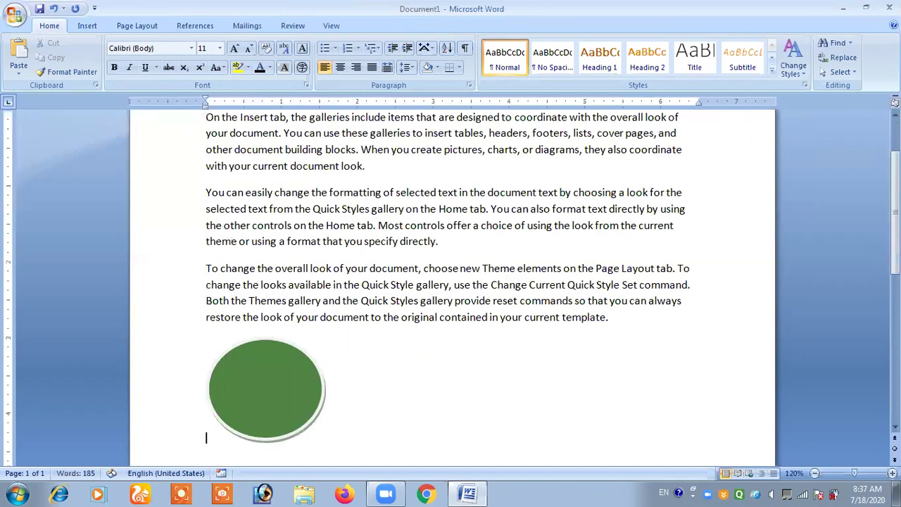
Step: Give the green circle Square wrapping and drag it into the middle paragraph
click(312, 377)
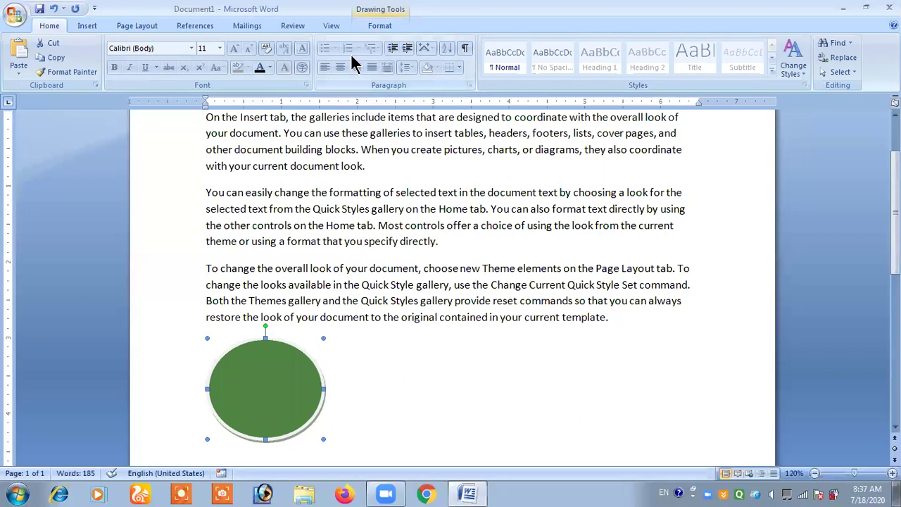
click(379, 26)
click(698, 76)
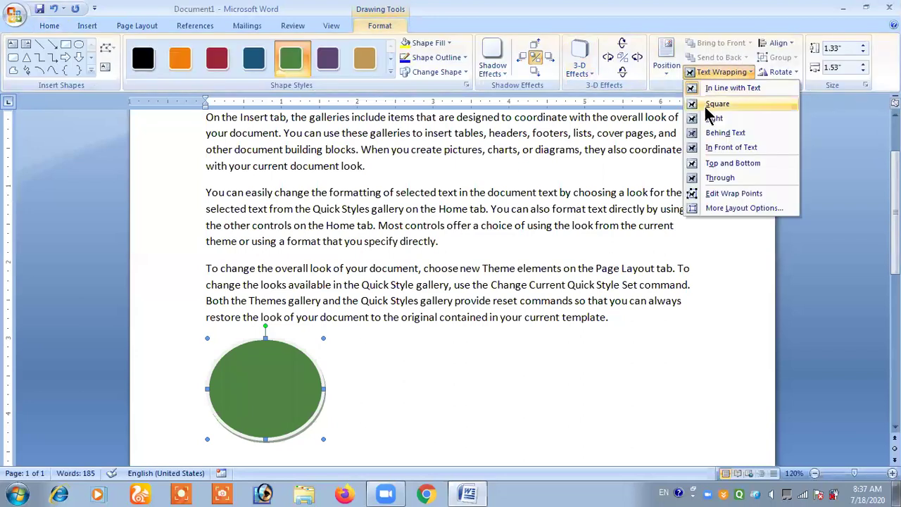
click(707, 105)
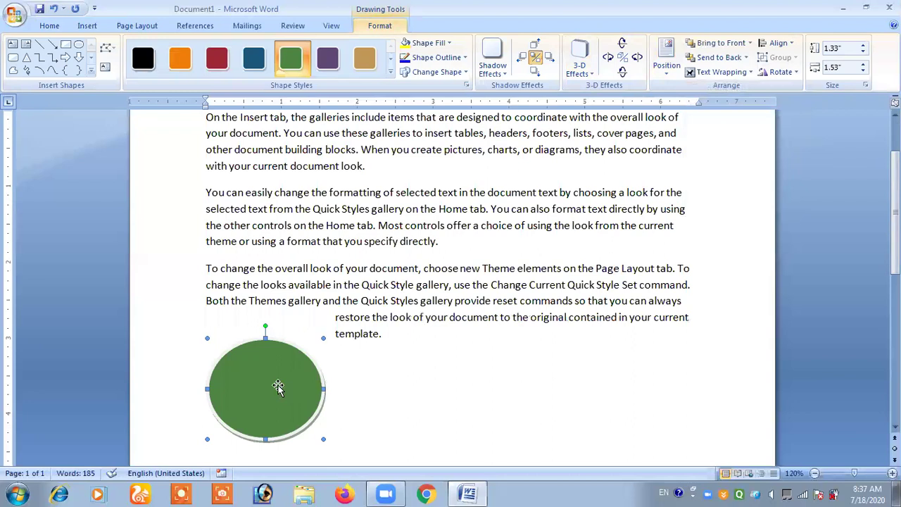
drag(350, 317, 388, 290)
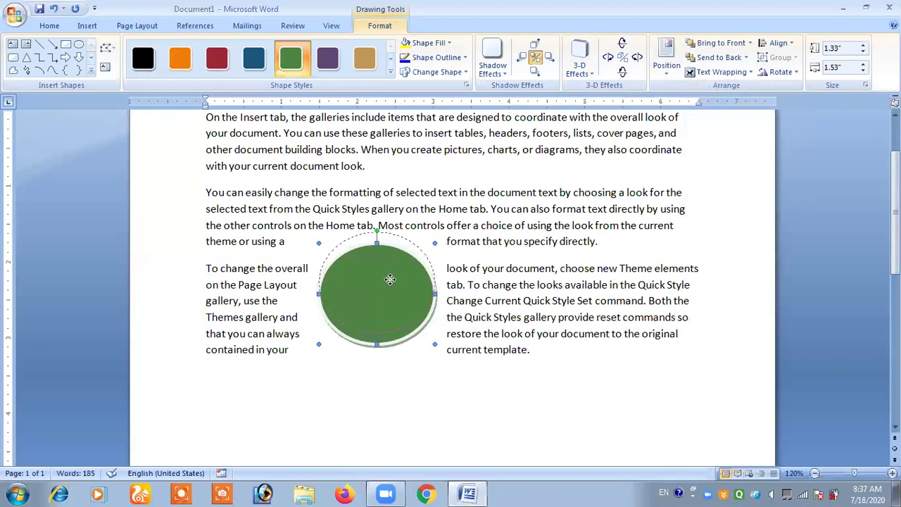
scroll(390, 282, up, 2)
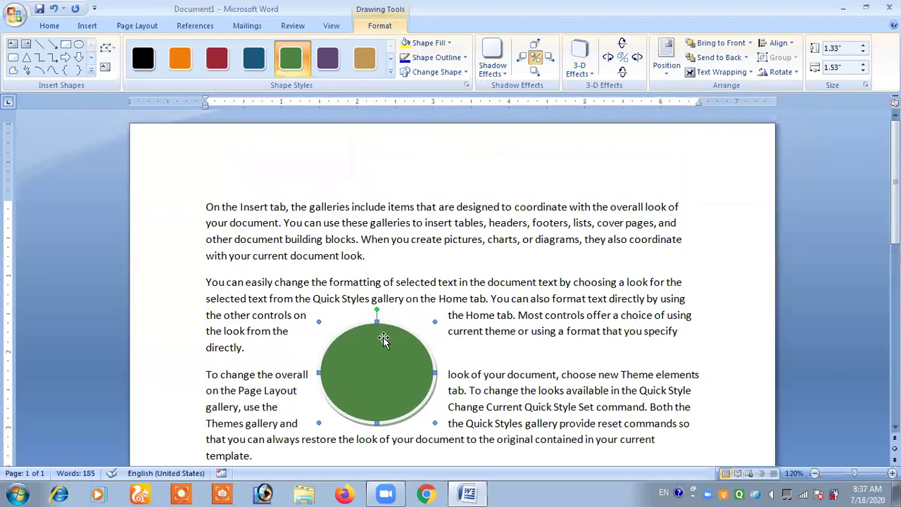
mouse_move(385, 339)
mouse_down()
mouse_move(422, 327)
mouse_move(405, 302)
mouse_up()
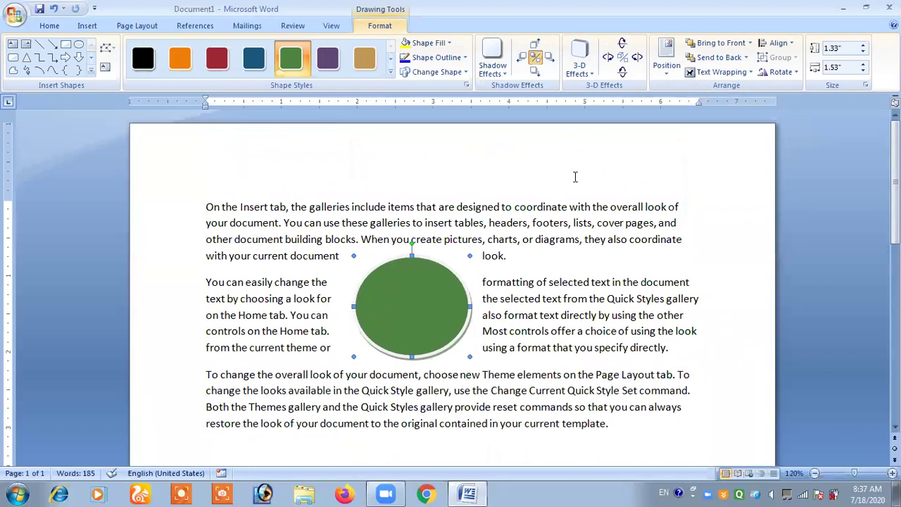
Step: Switch the circle's wrapping to Tight, then to Behind Text, and click after "look."
click(708, 71)
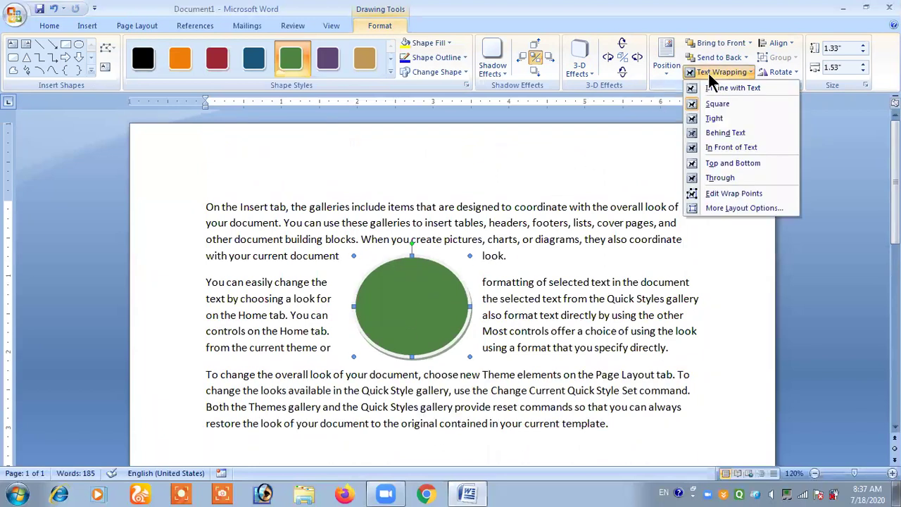
click(717, 118)
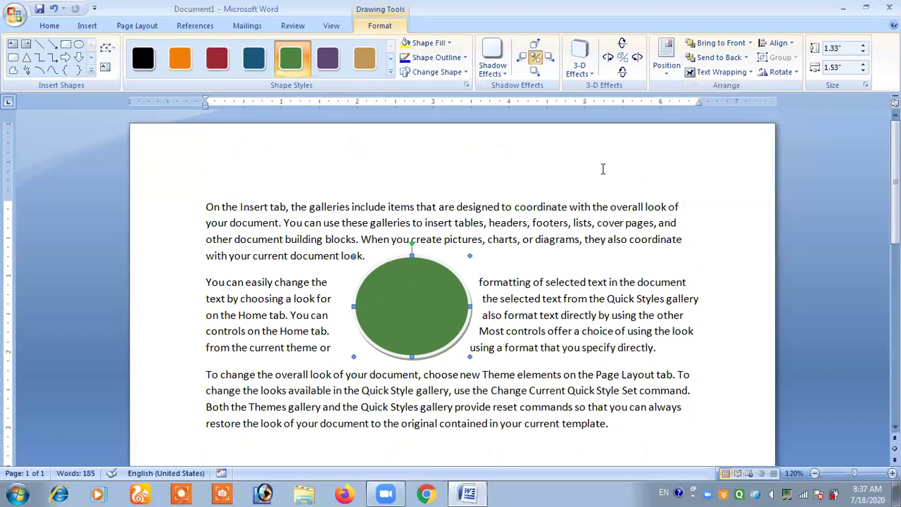
click(725, 73)
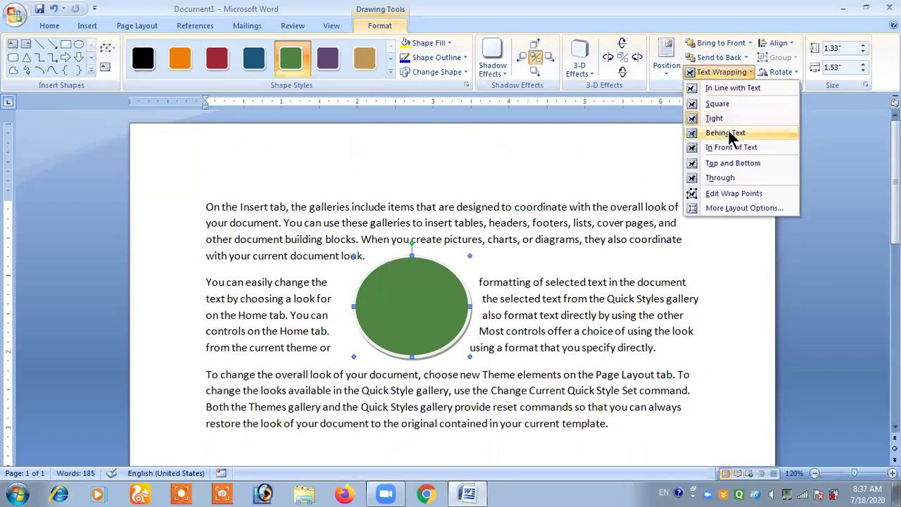
click(732, 134)
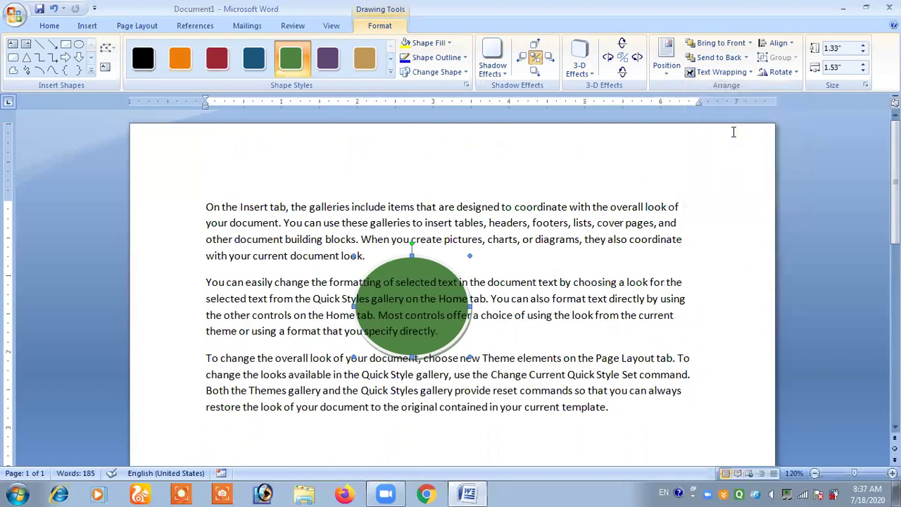
click(714, 72)
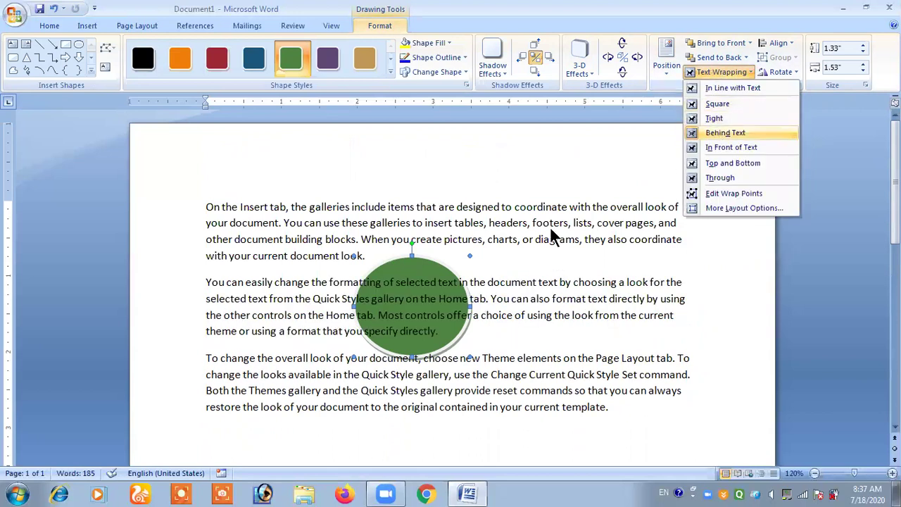
click(725, 132)
click(454, 252)
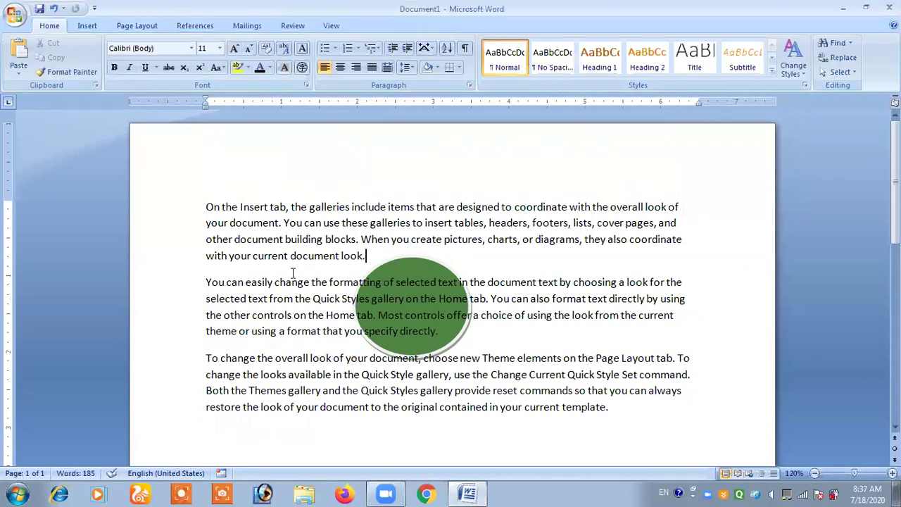
Step: Remove the paragraph breaks after "look." and before "To change" to form one block
key(Delete)
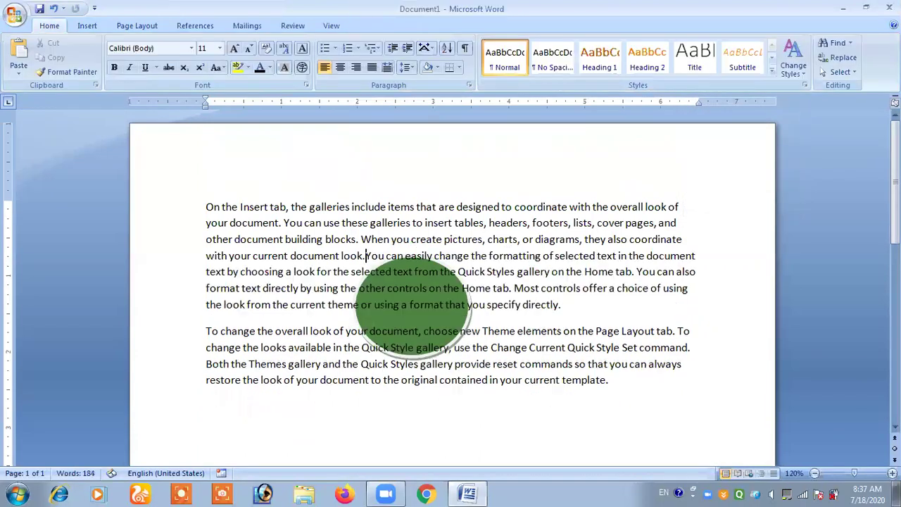
click(204, 330)
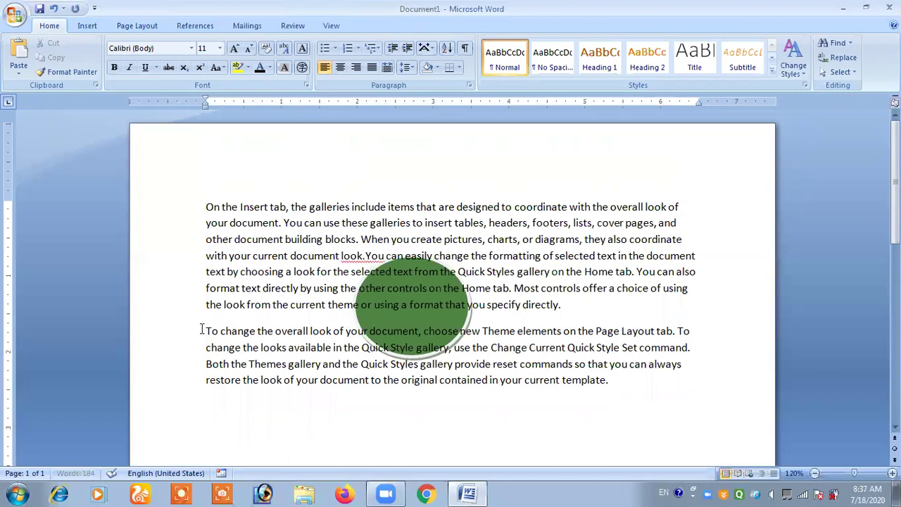
key(BackSpace)
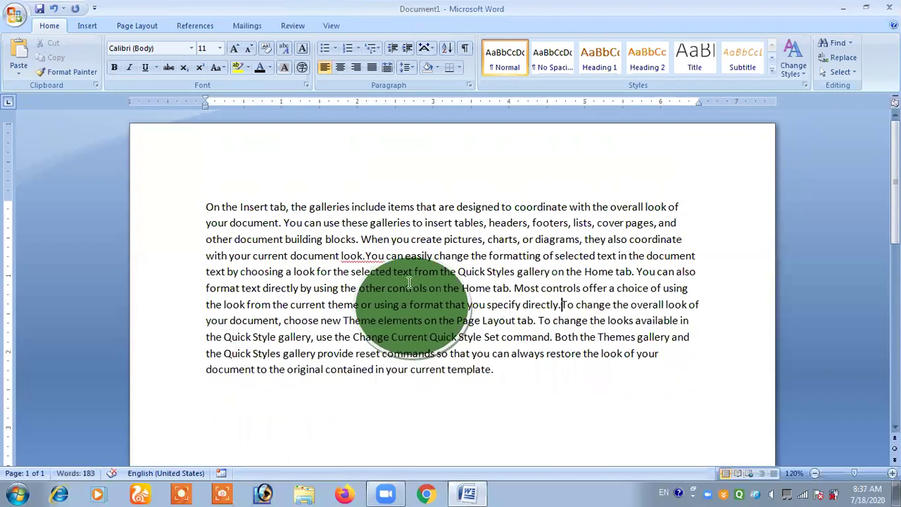
click(377, 289)
click(446, 288)
Step: Switch to Select Objects, pick the green circle, and set it In Front of Text
click(837, 71)
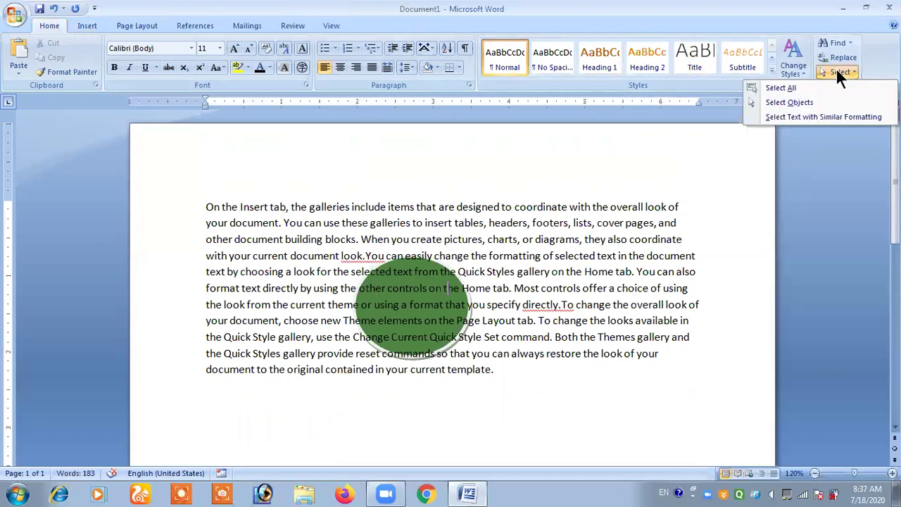
click(798, 106)
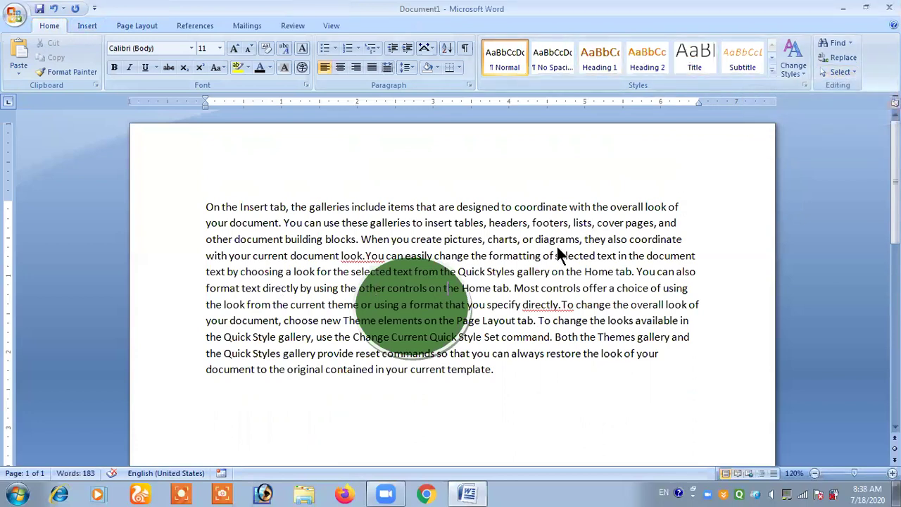
click(428, 288)
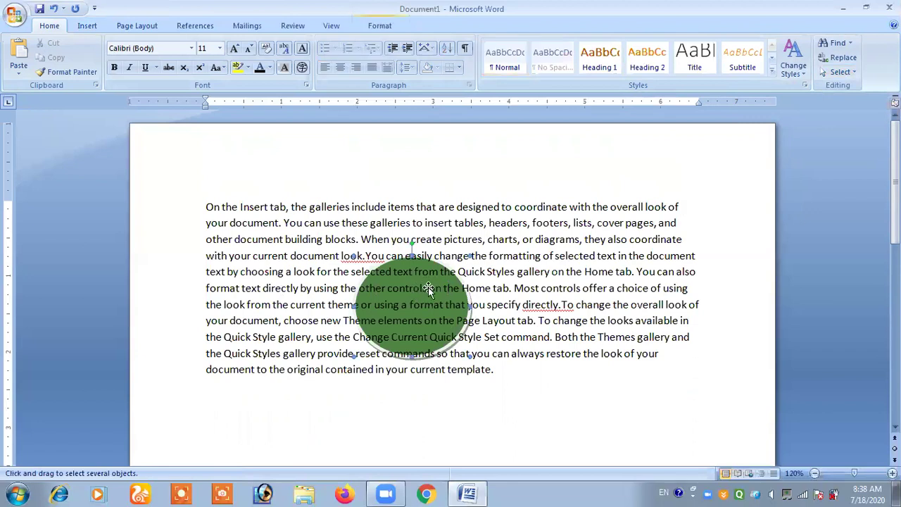
click(382, 25)
click(730, 74)
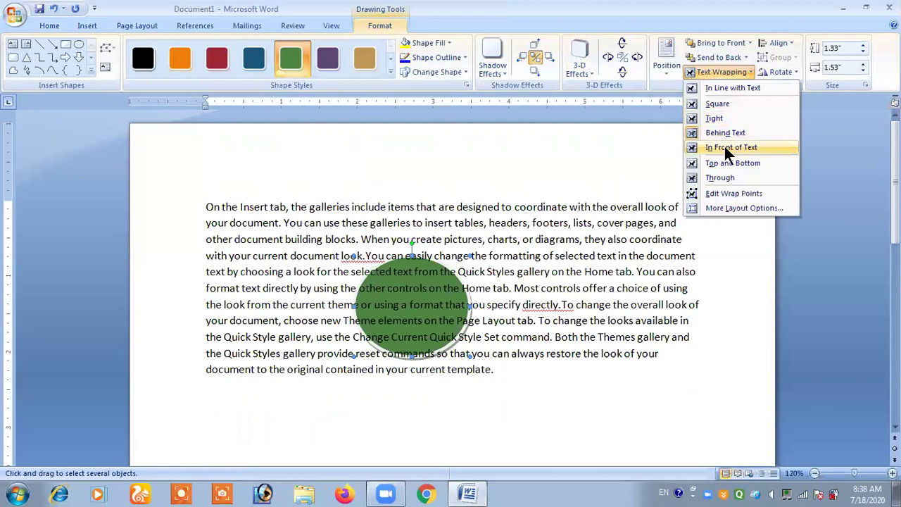
click(746, 148)
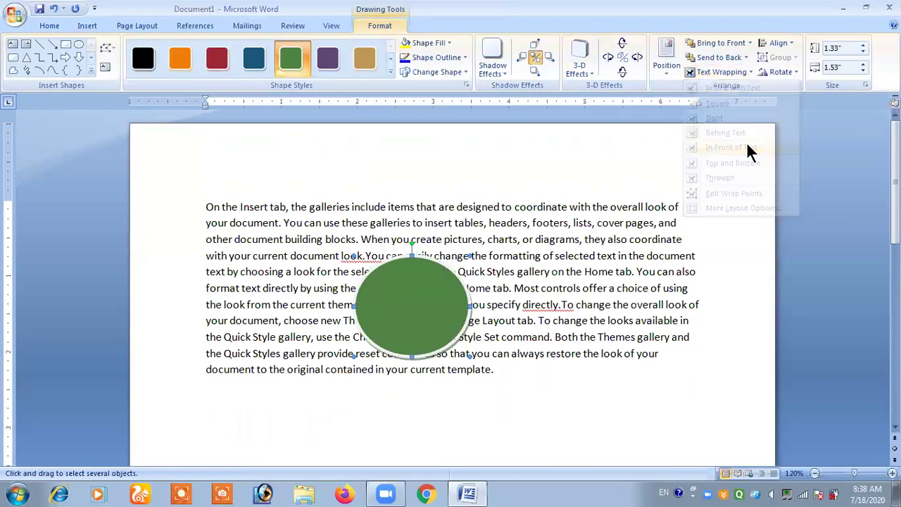
click(717, 69)
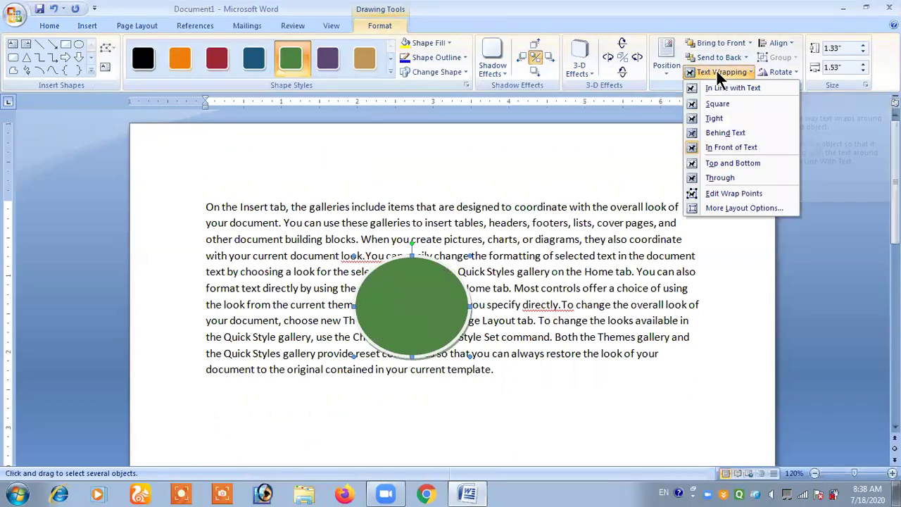
Step: Try Top and Bottom, then Through wrapping, and turn on Edit Wrap Points
click(731, 166)
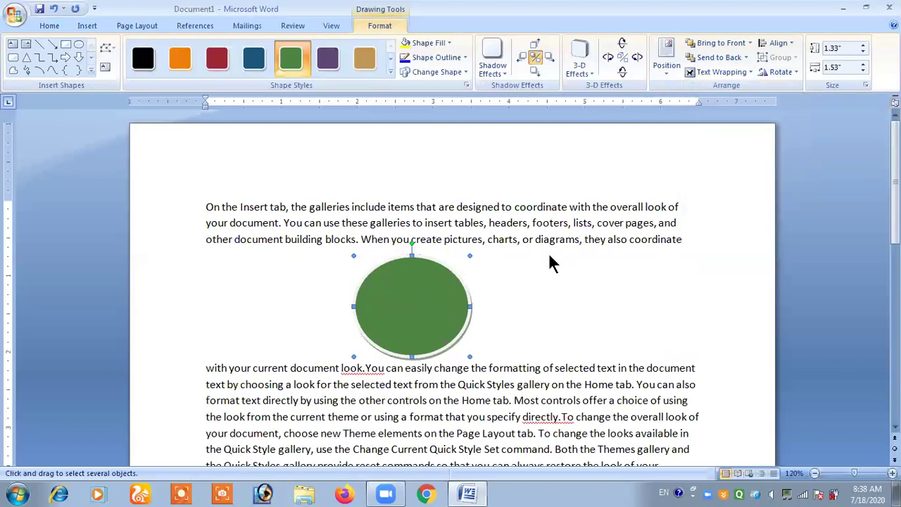
click(719, 70)
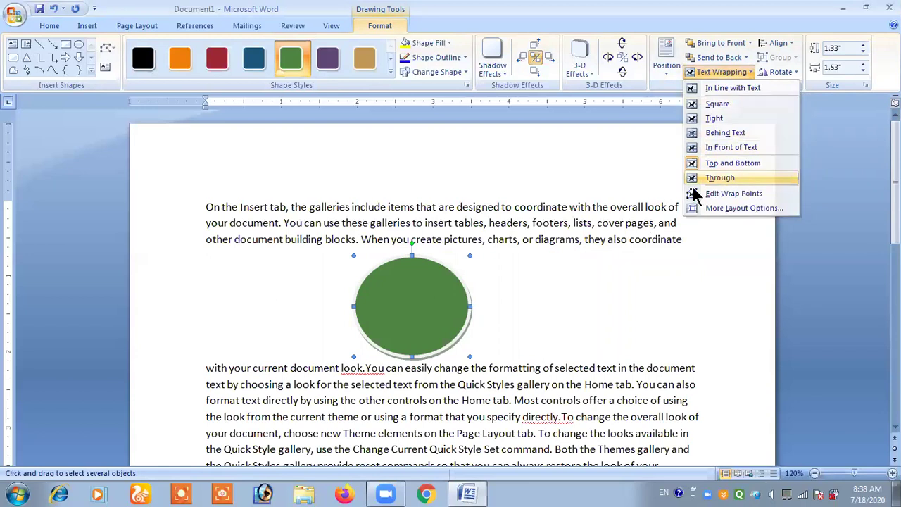
click(717, 178)
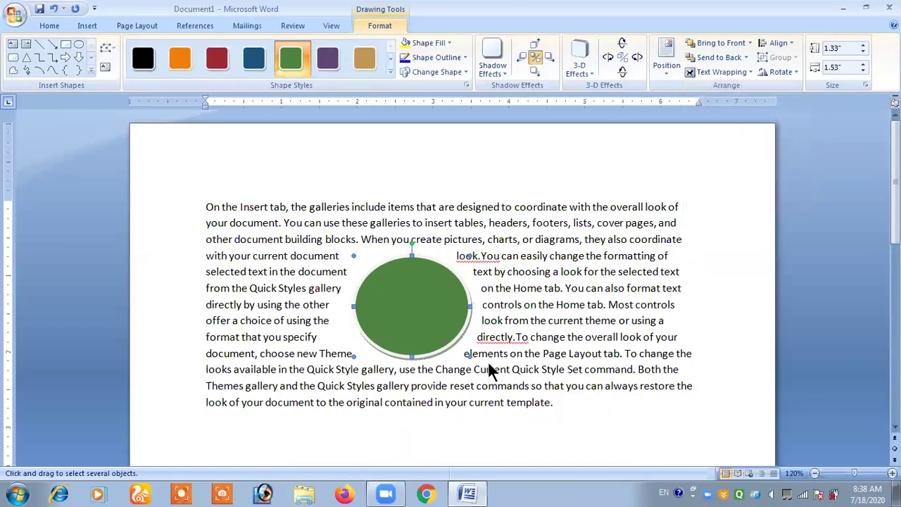
click(719, 70)
click(714, 181)
click(719, 70)
click(714, 195)
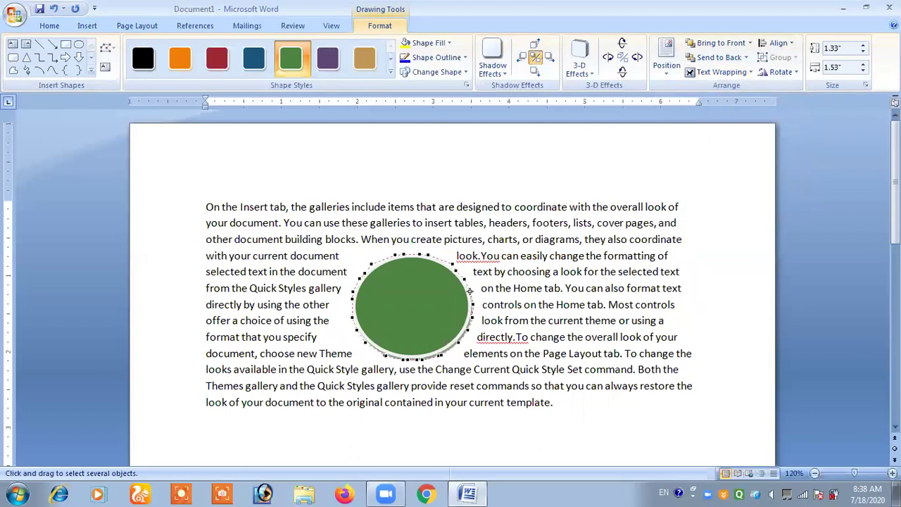
Step: Drag four wrap points around the circle to reshape its wrap boundary
drag(469, 290, 533, 271)
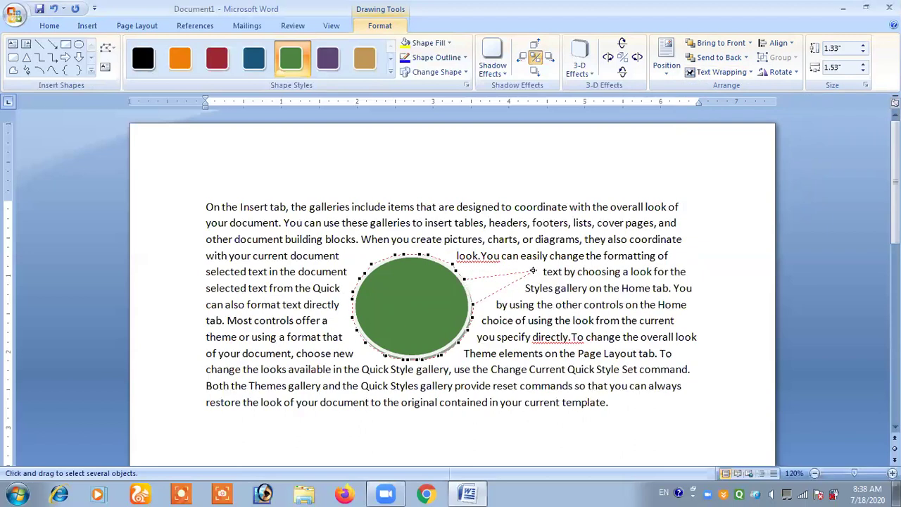
drag(362, 277, 412, 301)
drag(357, 298, 401, 318)
drag(351, 299, 404, 312)
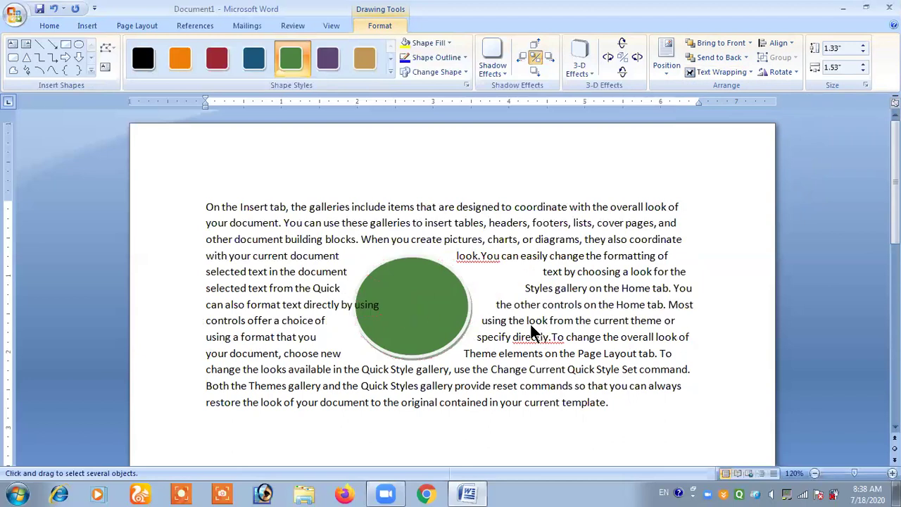
click(530, 323)
click(458, 310)
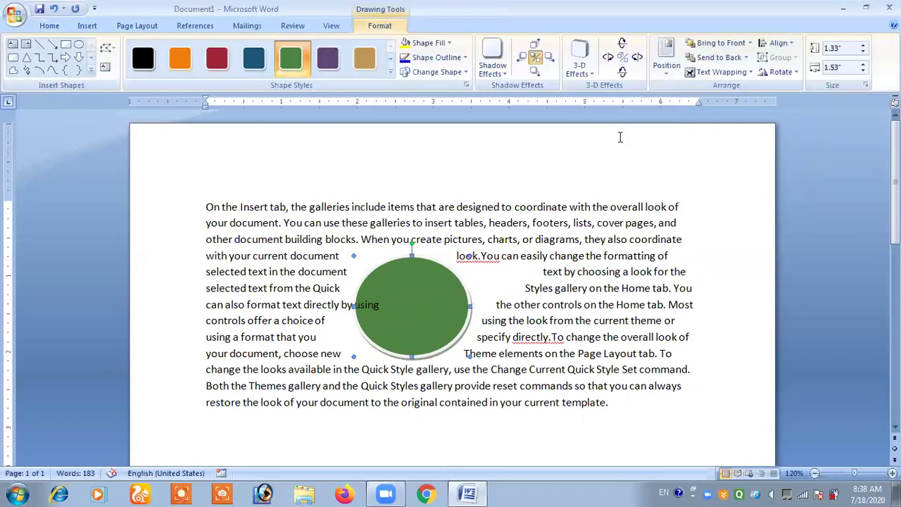
Step: Drag two wrap points back toward the outline, then apply Top and Bottom wrapping
click(712, 71)
click(718, 176)
click(720, 70)
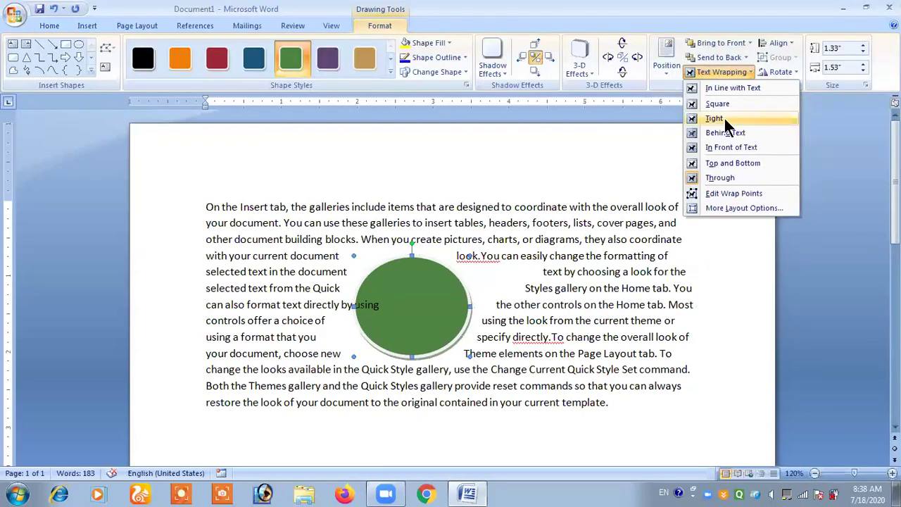
click(726, 190)
drag(533, 271, 469, 289)
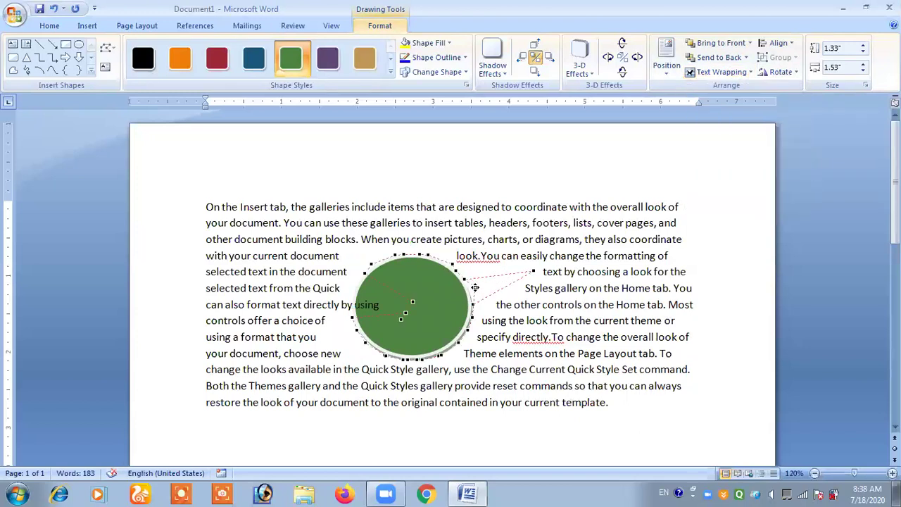
drag(414, 301, 360, 282)
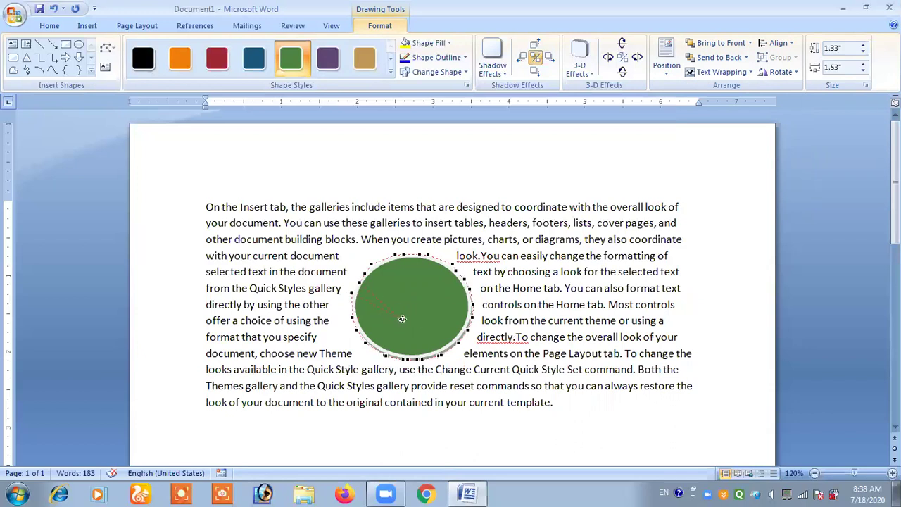
click(433, 304)
click(698, 72)
click(704, 165)
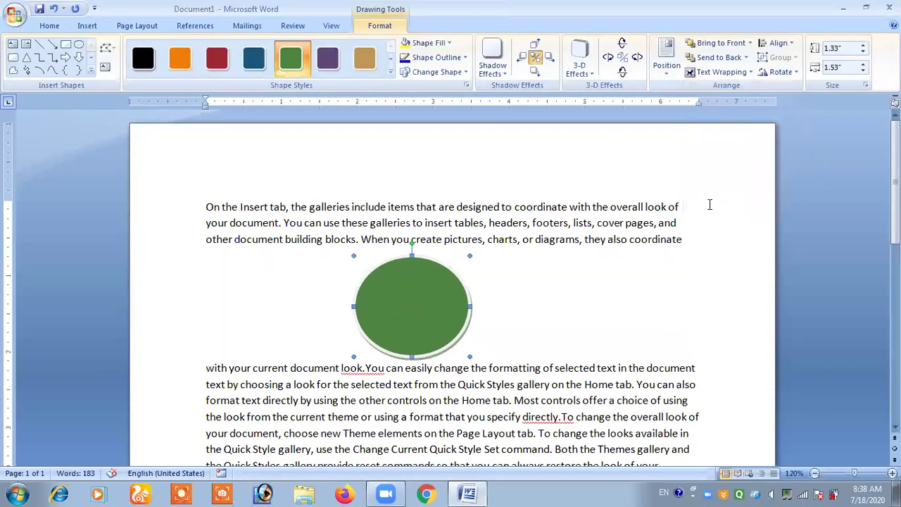
Step: Set In front of text via More Layout Options, then nudge the circle up-right
click(722, 72)
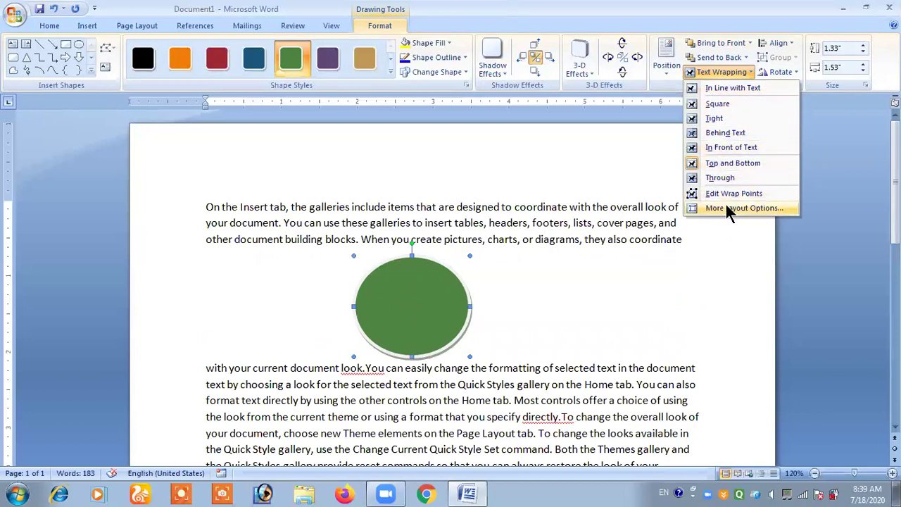
click(726, 206)
click(403, 129)
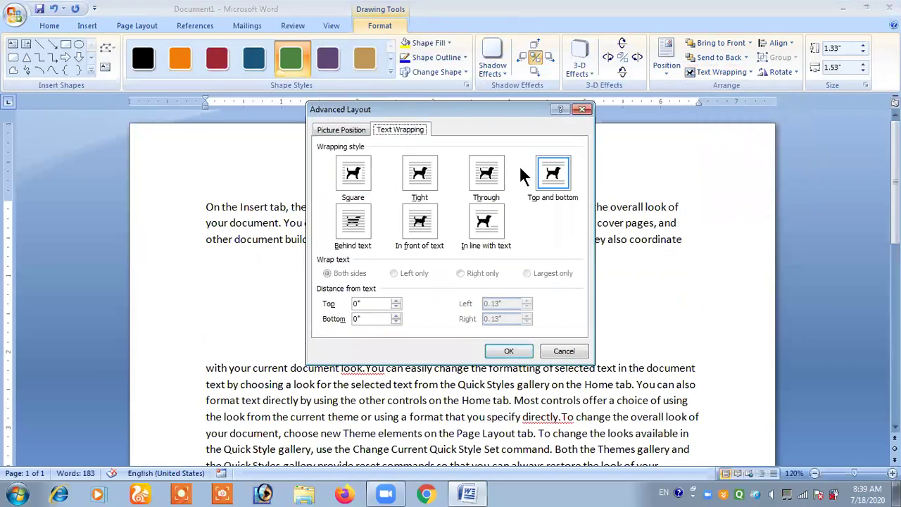
click(420, 222)
click(509, 352)
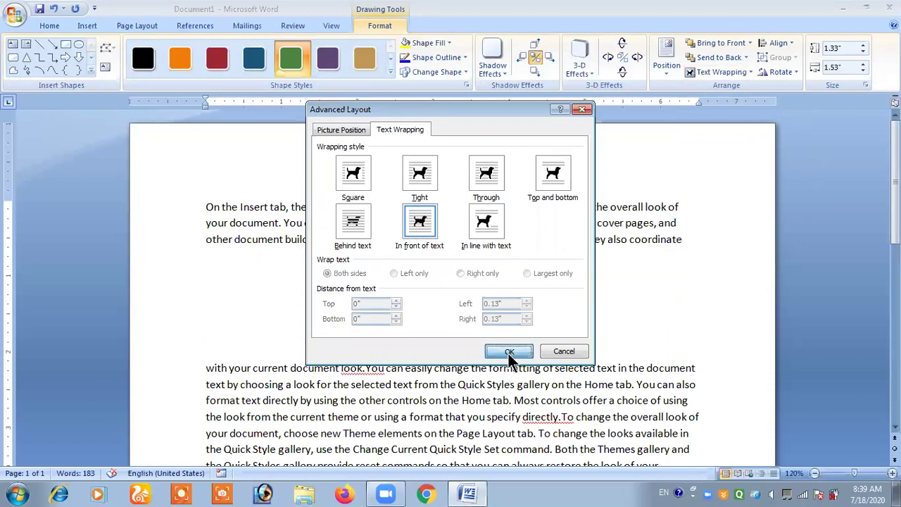
drag(457, 294, 458, 293)
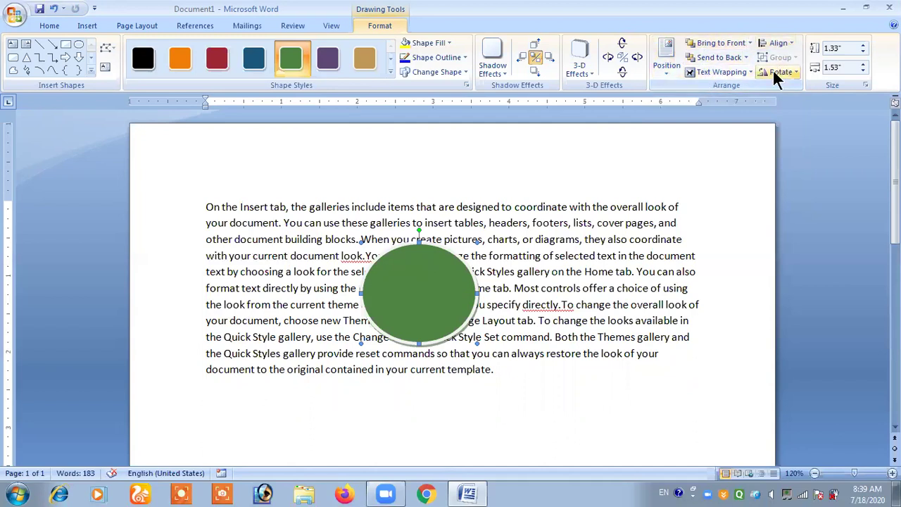
click(665, 73)
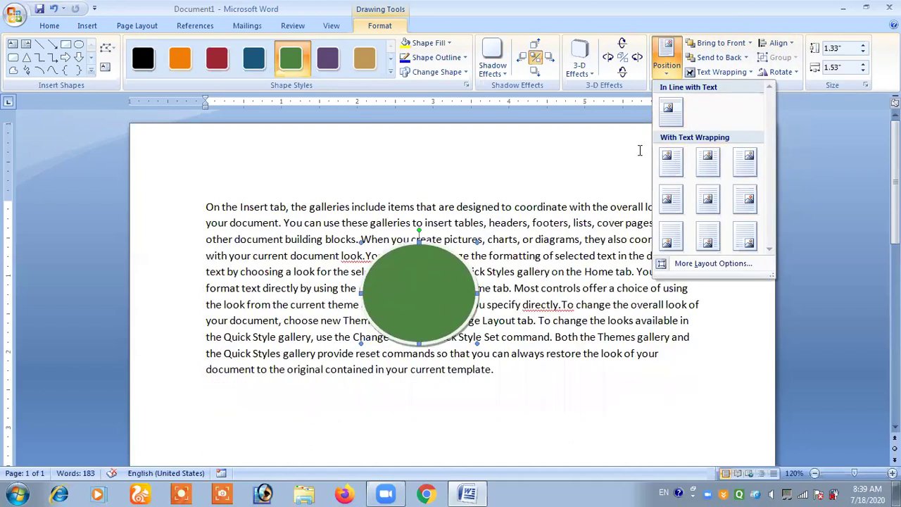
click(718, 27)
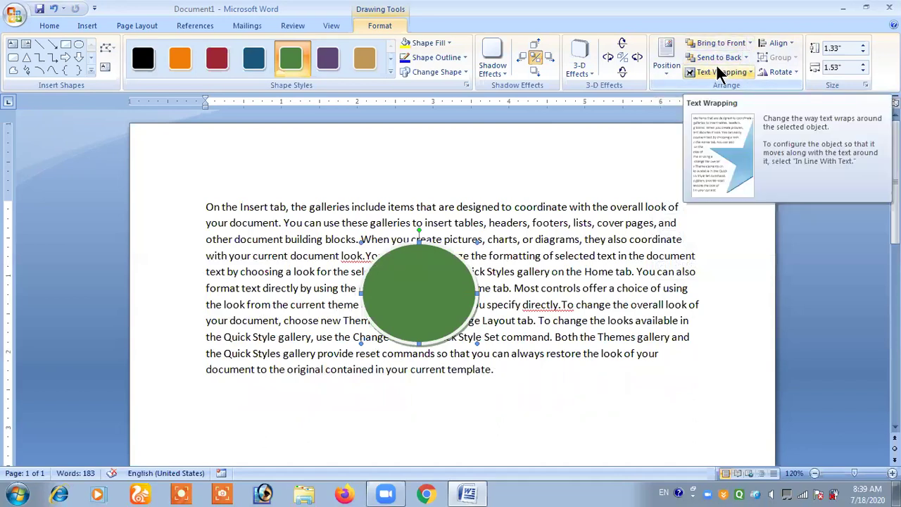
click(774, 42)
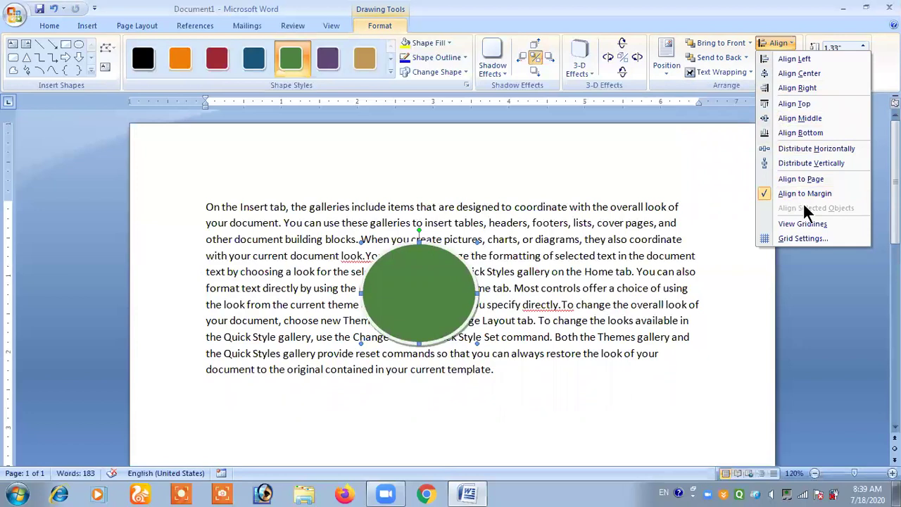
click(708, 145)
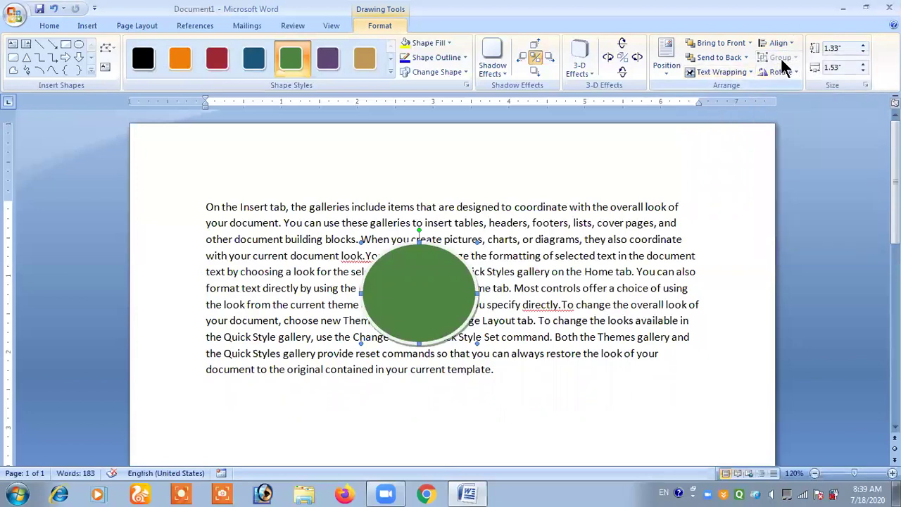
click(781, 73)
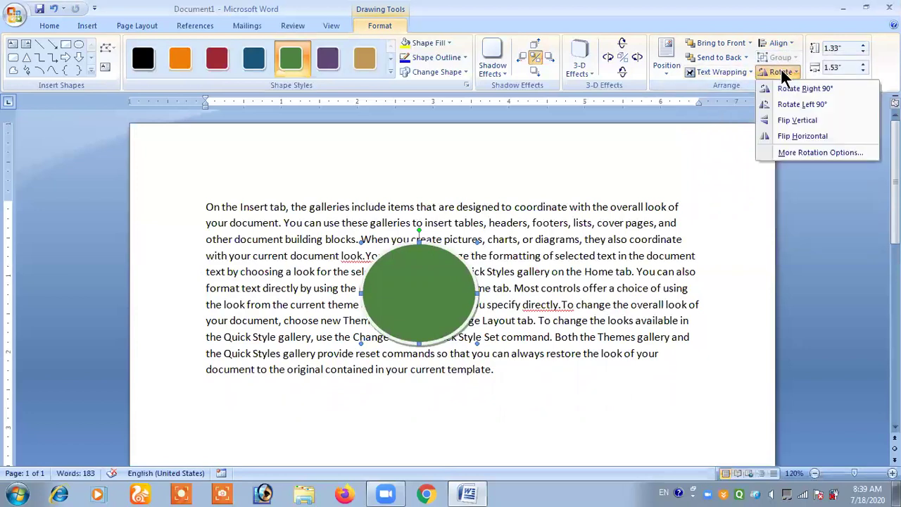
click(590, 207)
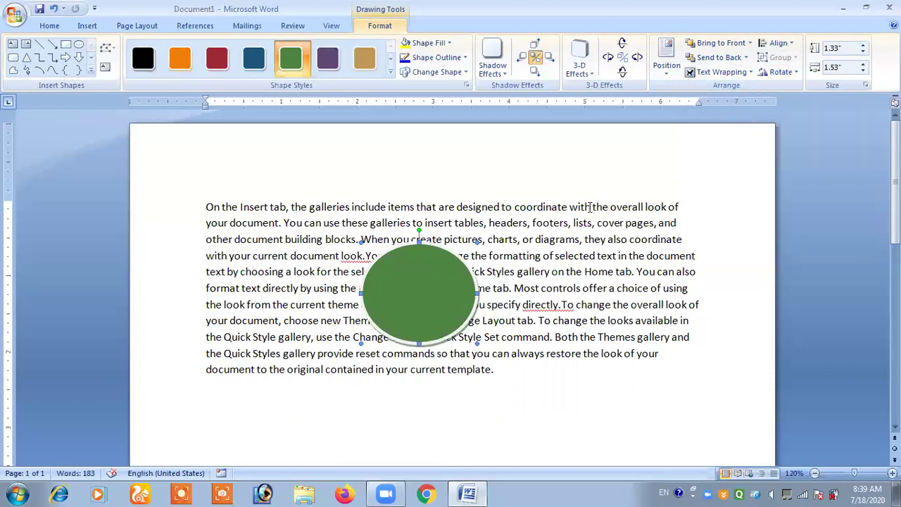